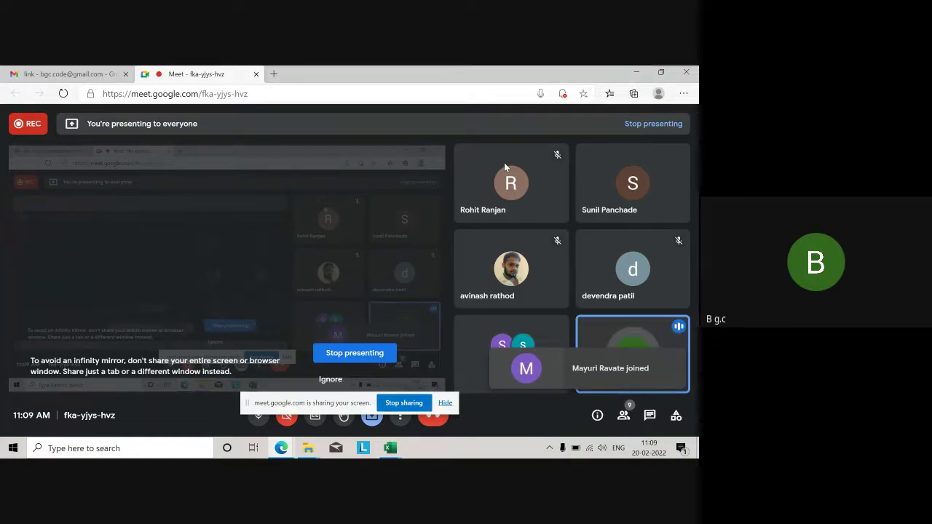
Bring Excel_Practice_Worksheet in front of Meet and scroll its formulas introduction exercise.
left_click(396, 453)
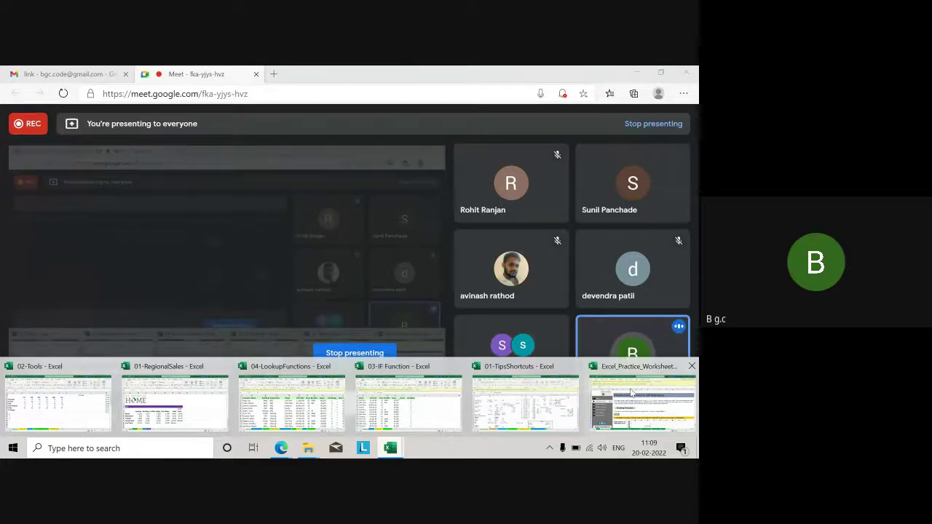
left_click(645, 364)
scroll(549, 295, "down", 2)
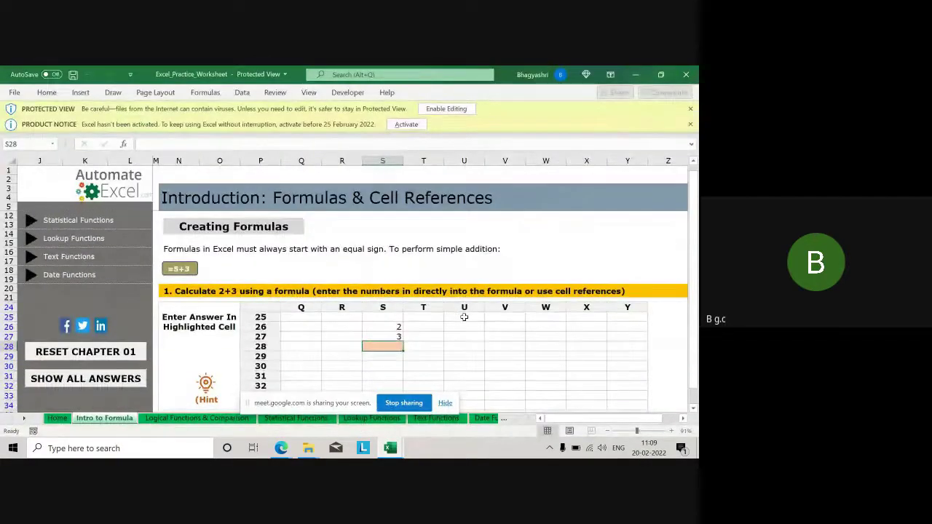
Check the 2 and 3 values in S26, S27 and S29, then open Logical Functions & Comparison.
scroll(462, 312, "down", 1)
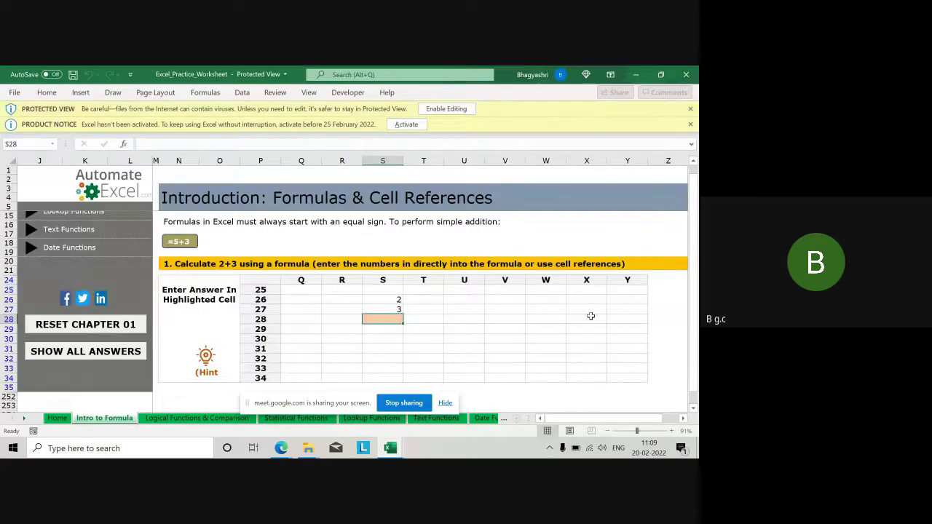
scroll(404, 323, "down", 1)
scroll(404, 323, "down", 1)
left_click(391, 272)
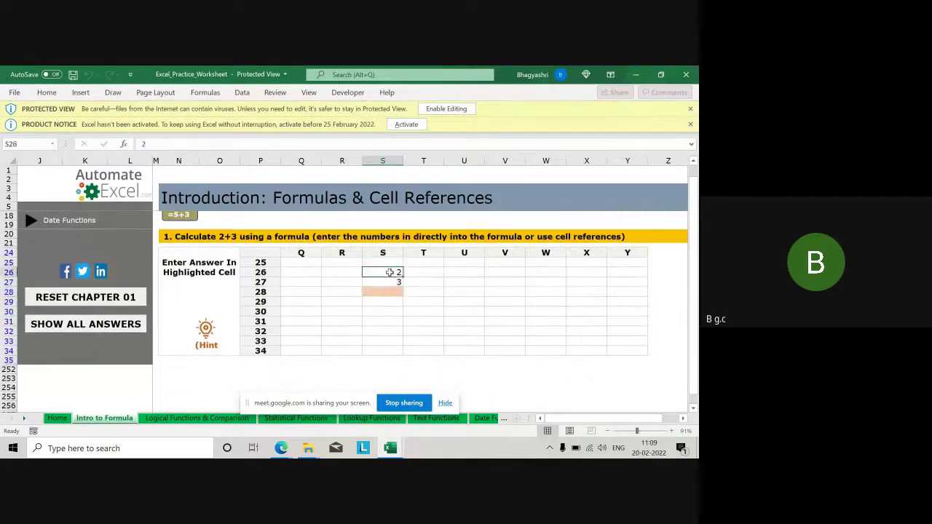
left_click(395, 283)
left_click(397, 300)
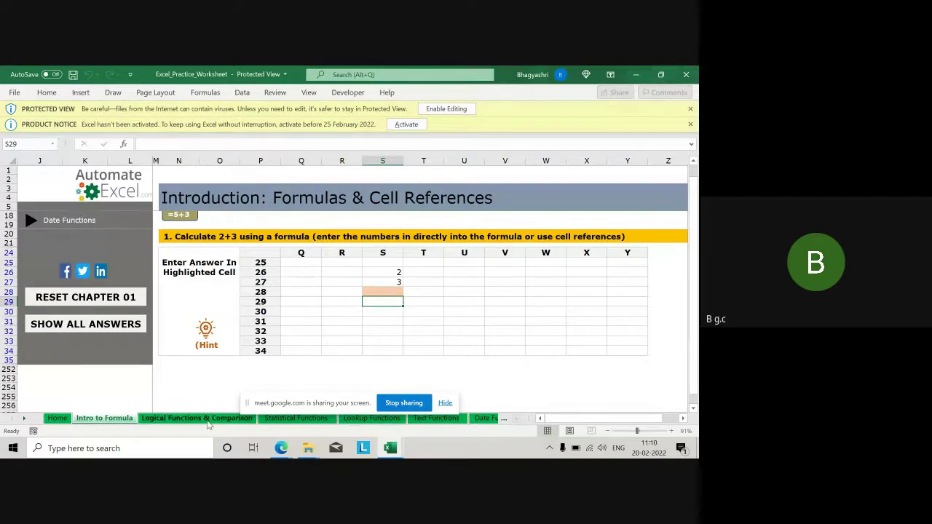
left_click(207, 420)
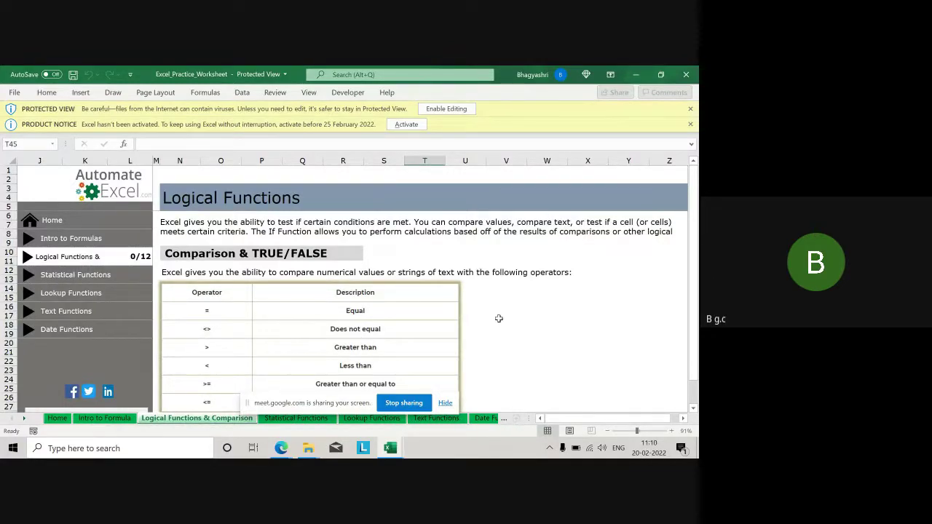
Close the Protected View and Product Notice bars, then return to the Google Meet window.
left_click(690, 108)
left_click(690, 109)
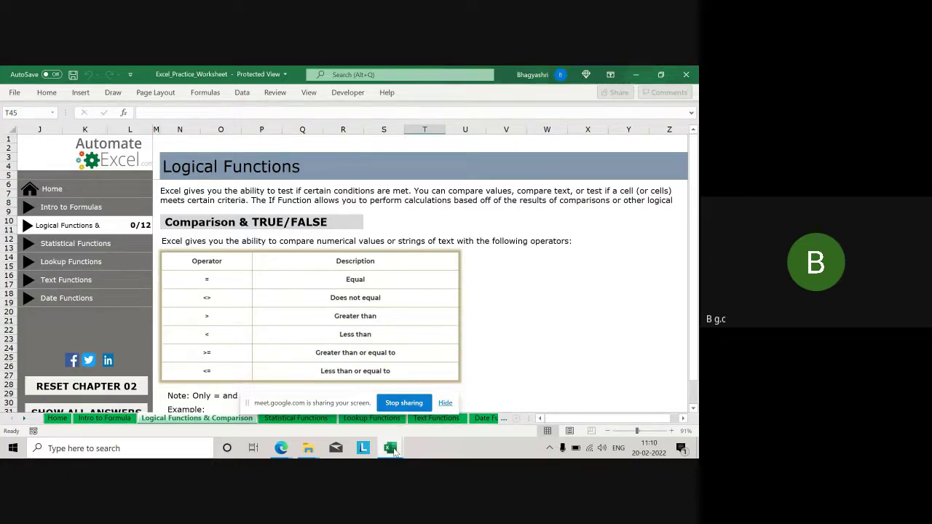
mouse_move(392, 450)
mouse_move(281, 447)
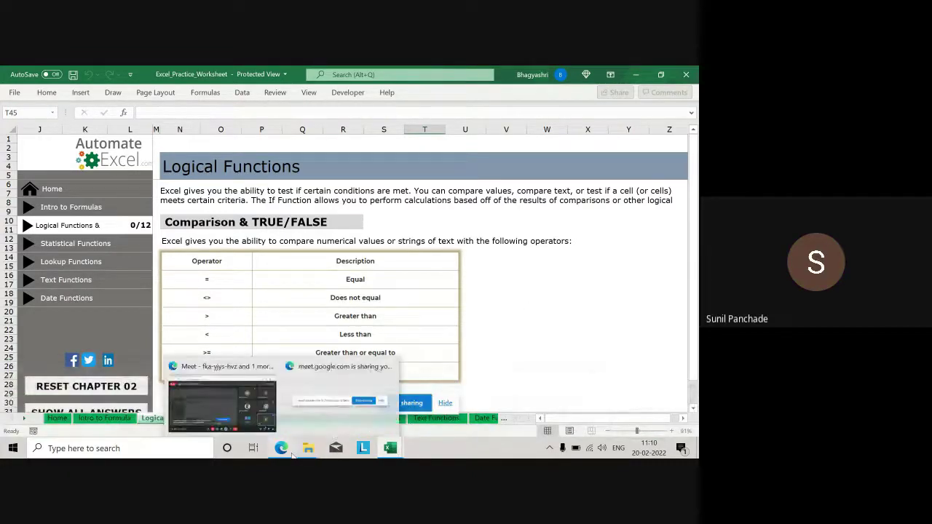
left_click(260, 428)
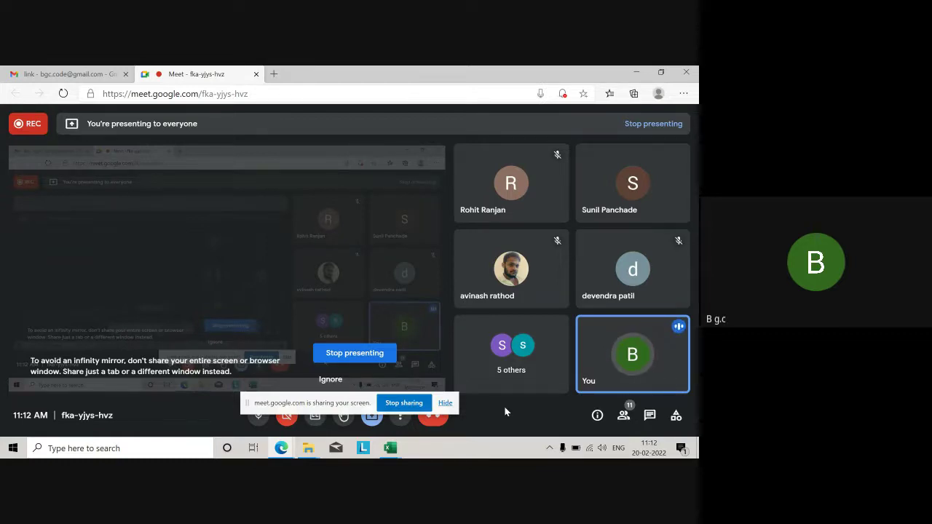
left_click(391, 448)
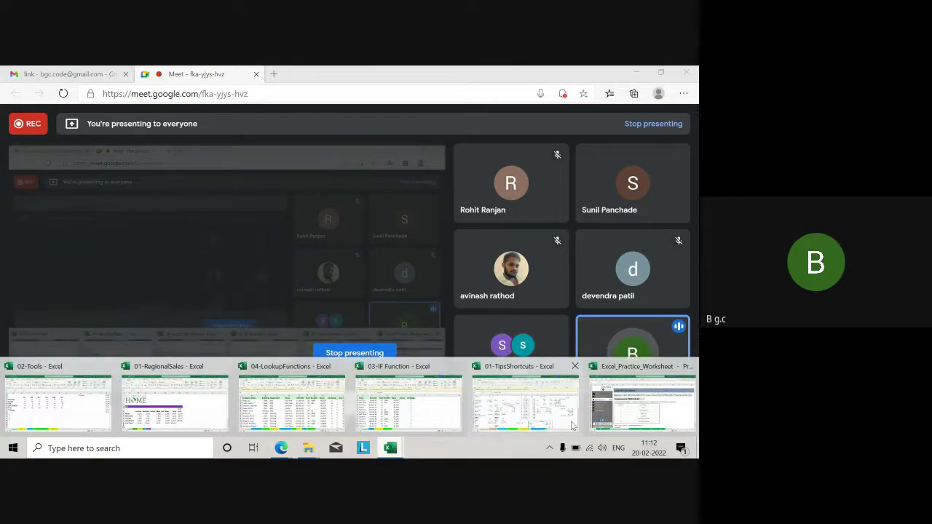
In Excel_Practice_Worksheet, view the Home and Intro to Formula sheets, selecting Q34 and Q257.
left_click(629, 417)
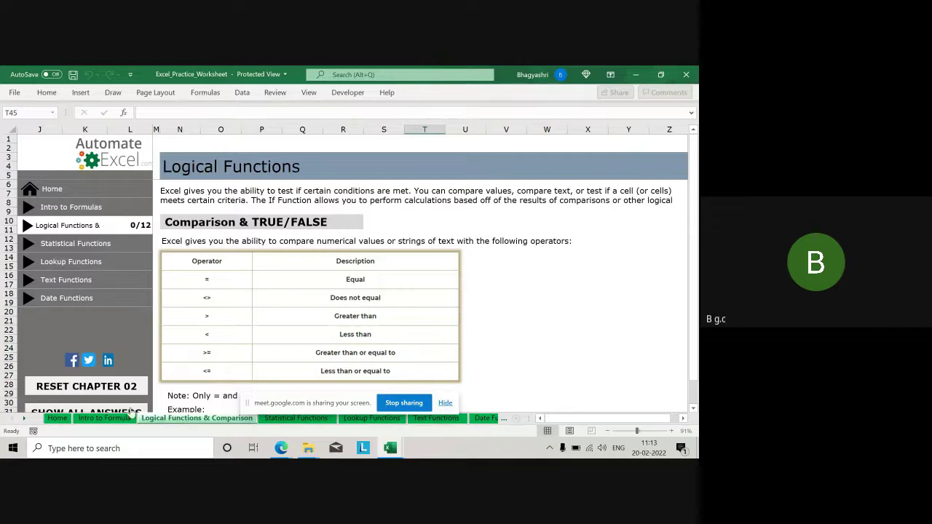
left_click(58, 418)
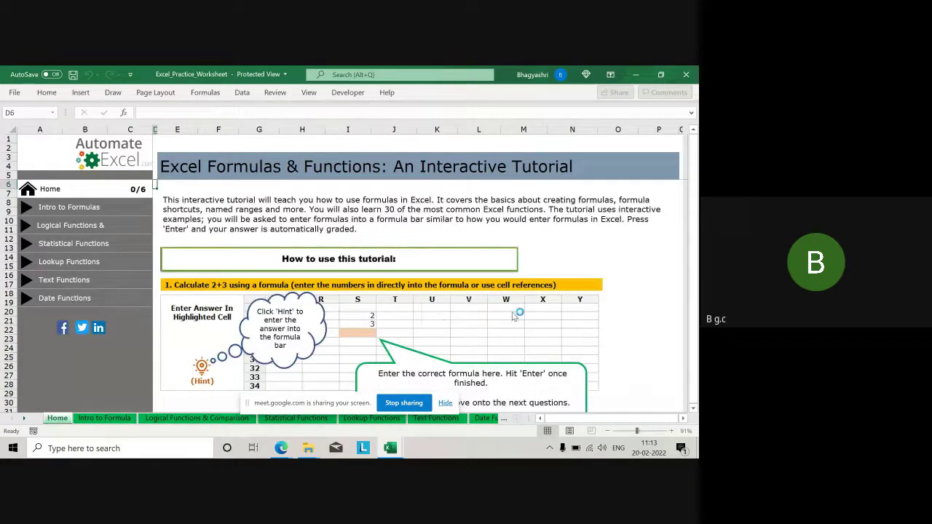
left_click(133, 419)
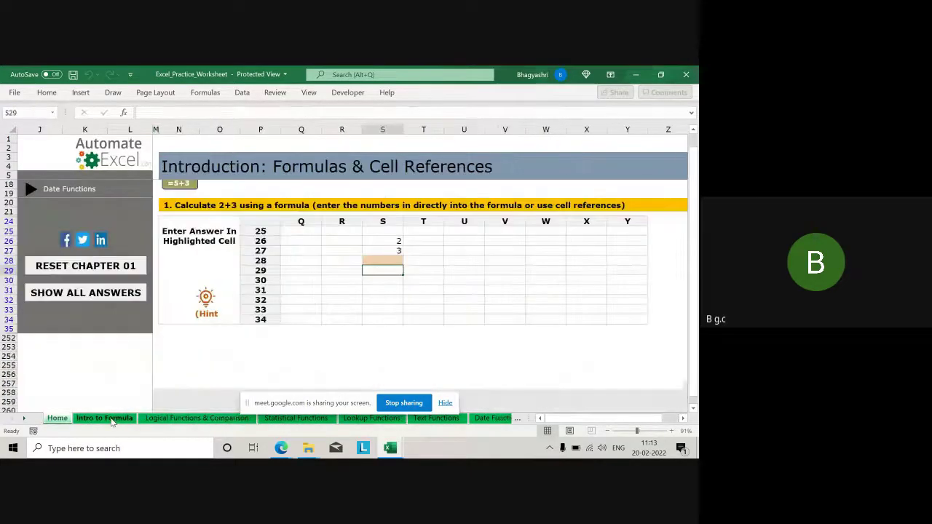
left_click(316, 321)
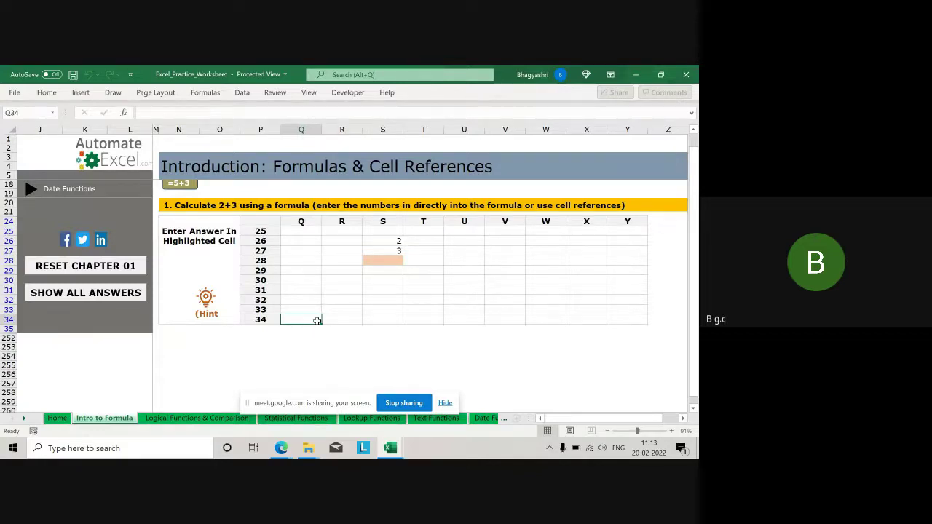
left_click(282, 382)
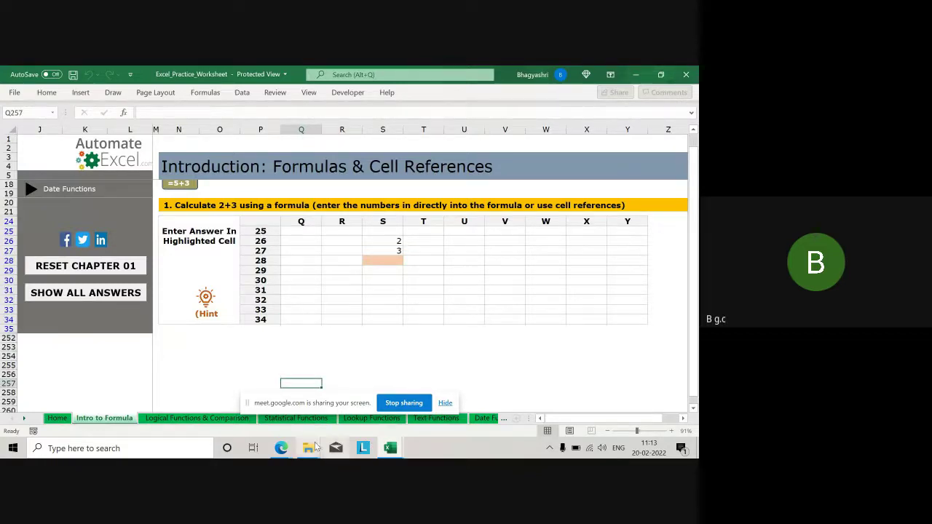
Browse This PC > Windows (C:) > Freelancing > MIS_Excel and open Excel_Practice_Worksheet.
mouse_move(315, 447)
left_click(291, 405)
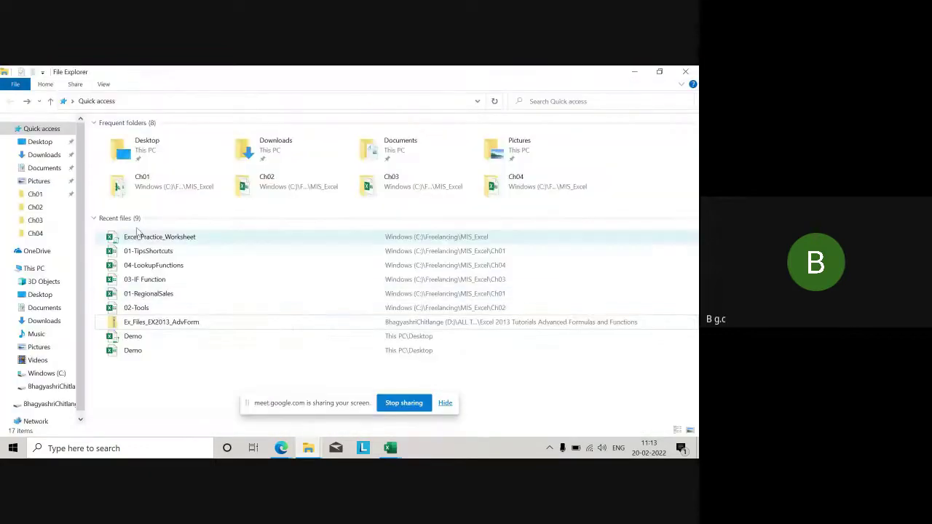
left_click(34, 268)
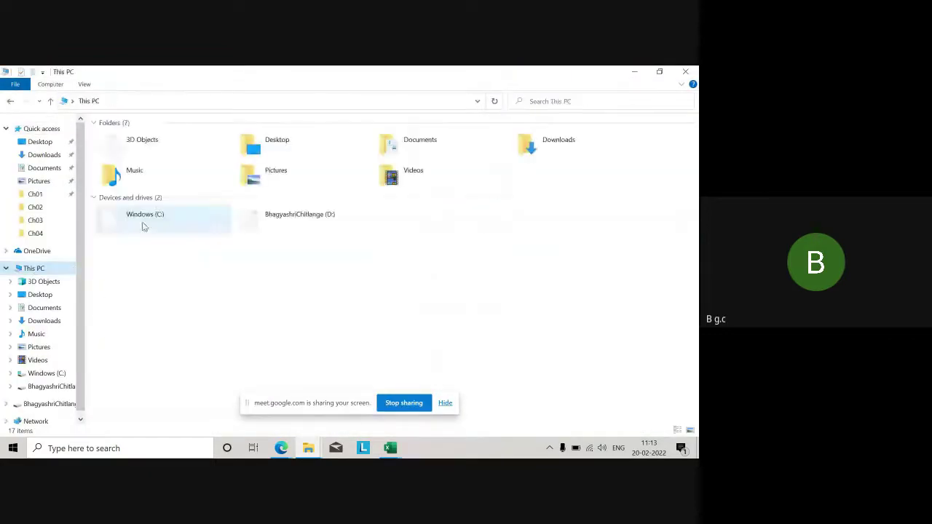
left_click(156, 235)
double_click(157, 236)
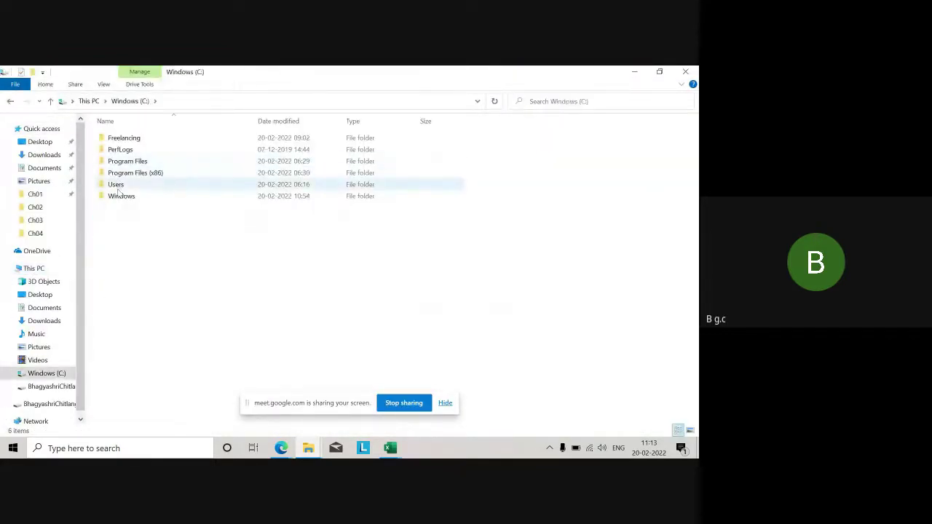
left_click(128, 142)
double_click(128, 142)
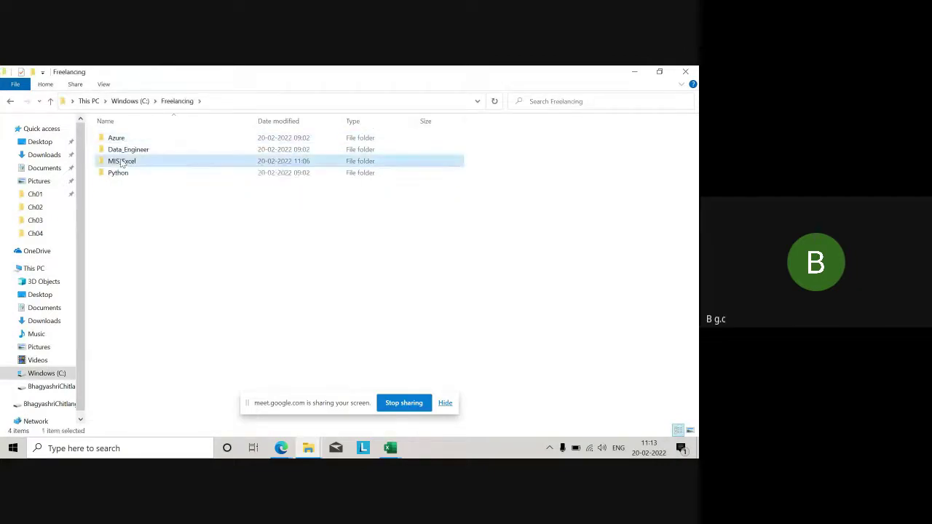
double_click(156, 160)
double_click(150, 280)
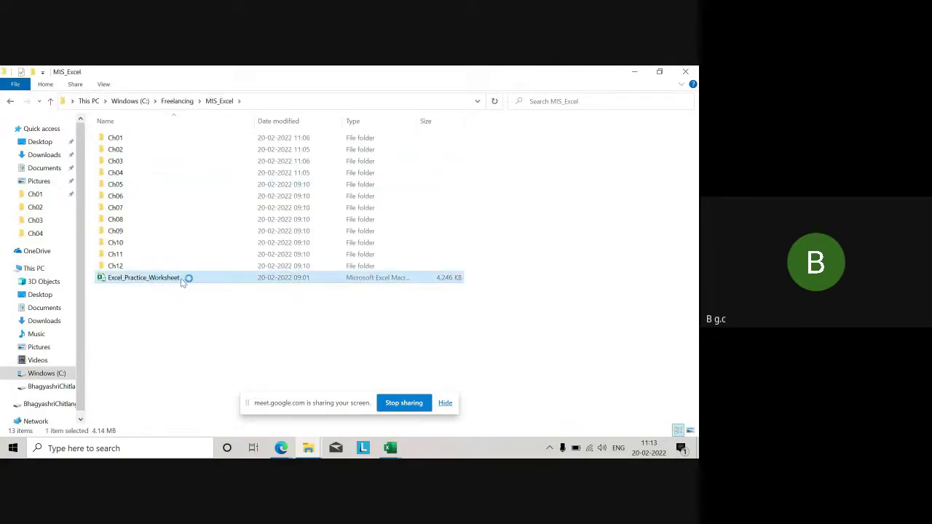
Create a new Excel worksheet named tt in MIS_Excel and open it.
mouse_move(307, 447)
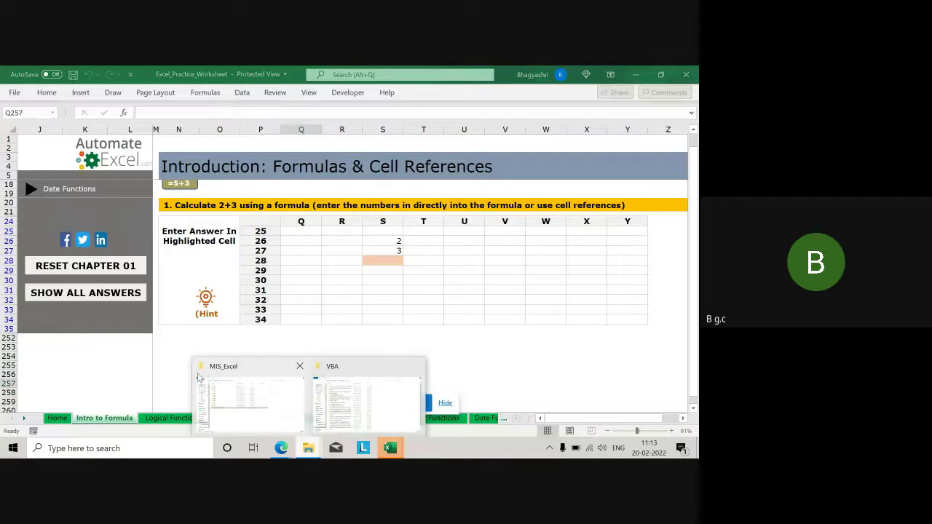
left_click(331, 390)
right_click(206, 313)
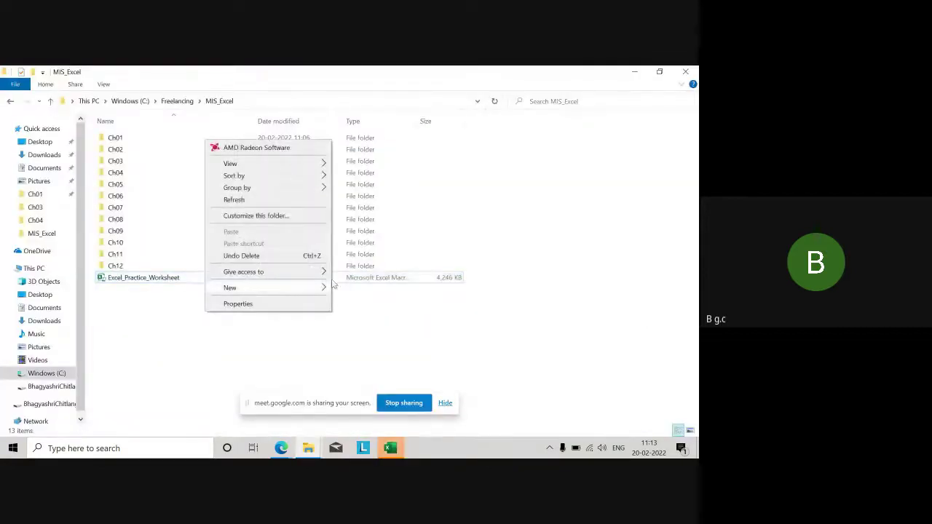
mouse_move(328, 287)
left_click(357, 412)
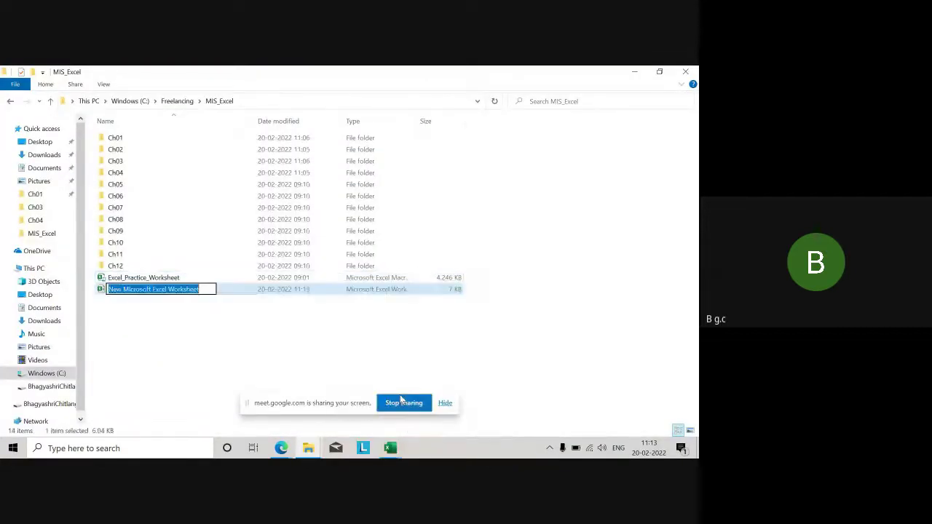
type("tt")
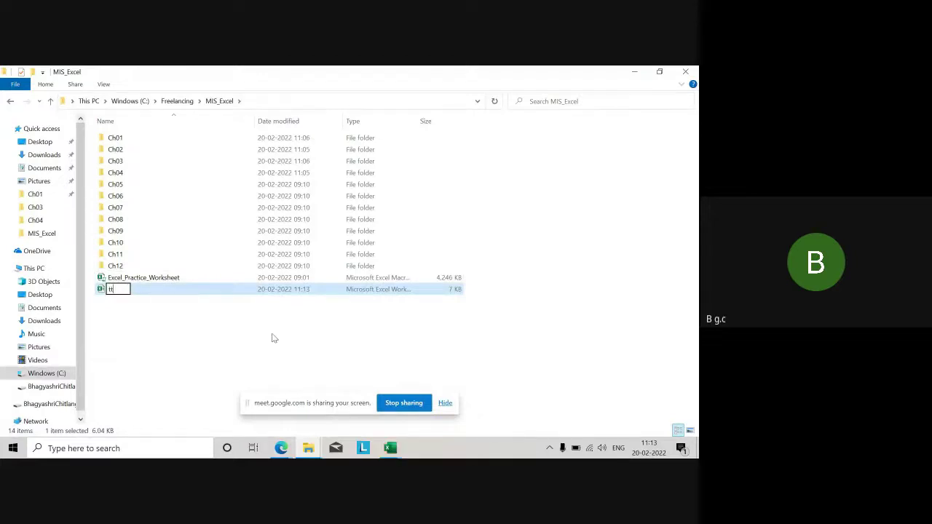
key("Return")
double_click(114, 291)
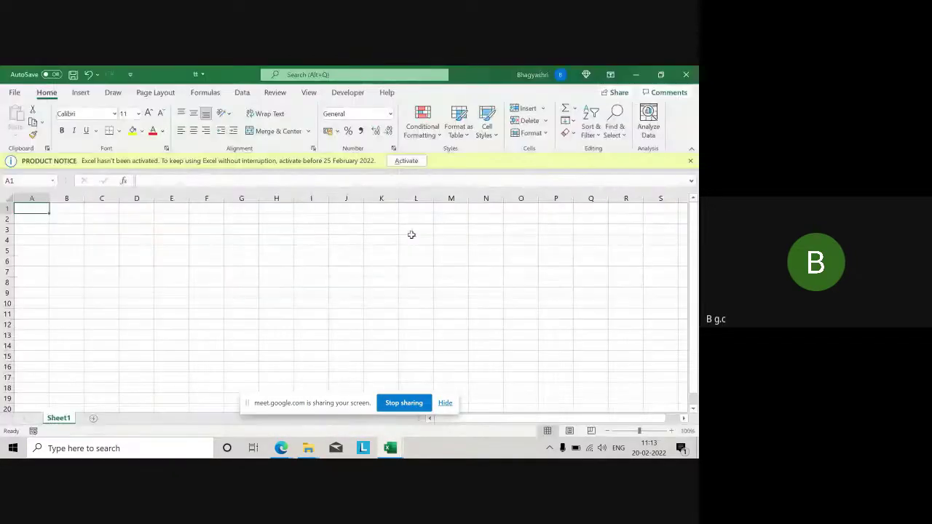
Dismiss the product notice in tt and enter 'I' in cell A3.
left_click(244, 249)
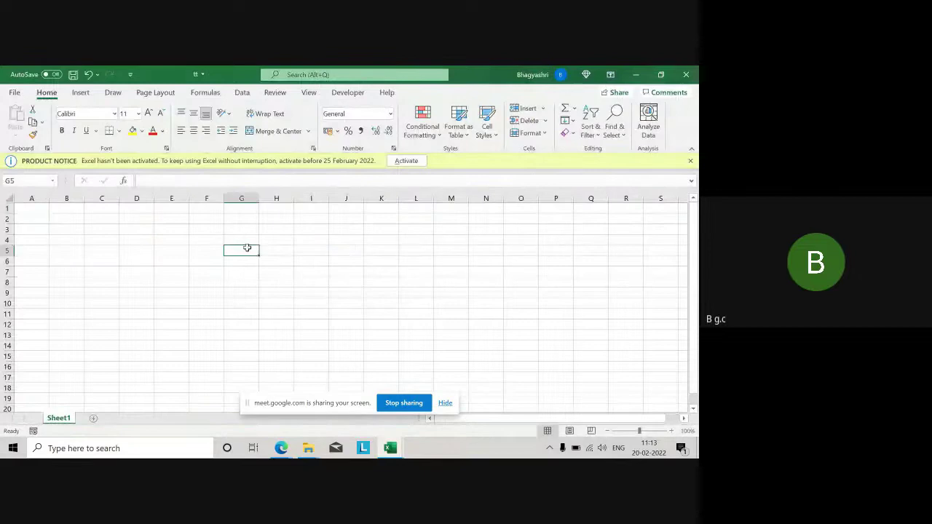
left_click(690, 160)
left_click(125, 246)
left_click(50, 217)
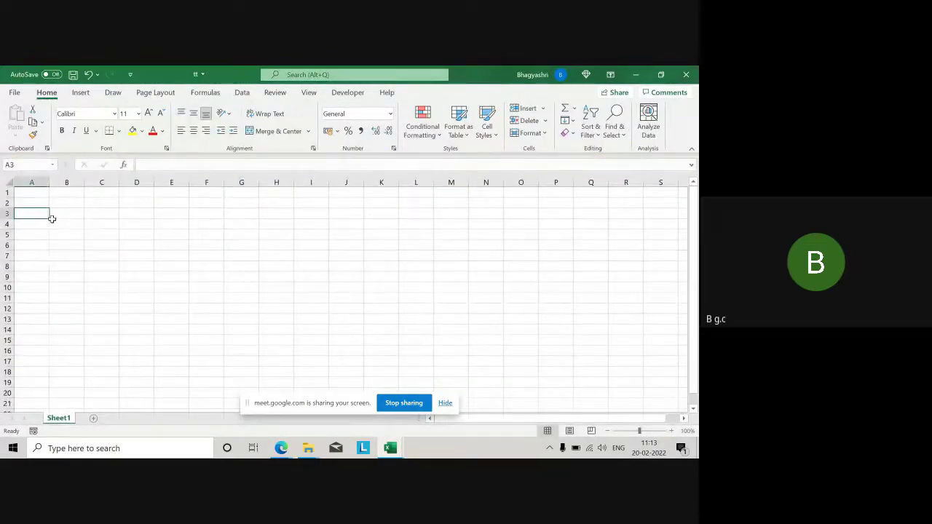
type("I=")
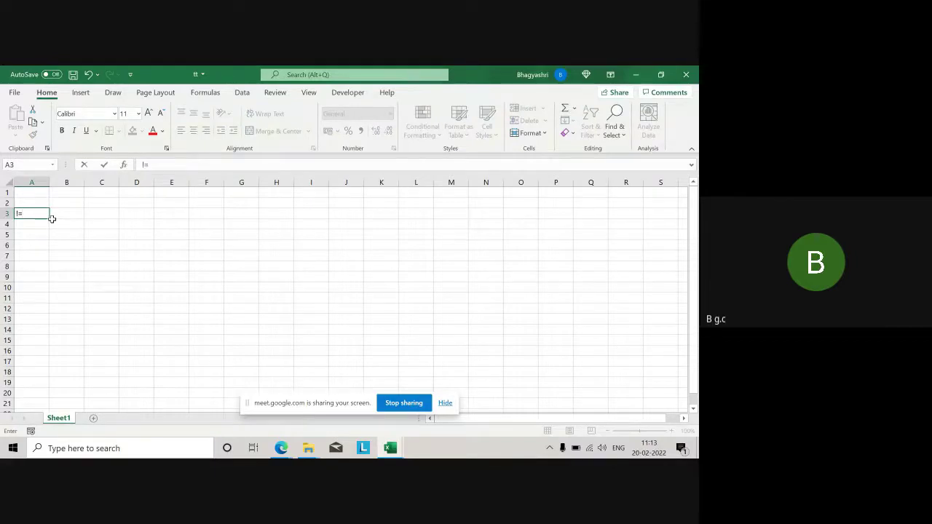
key("Return")
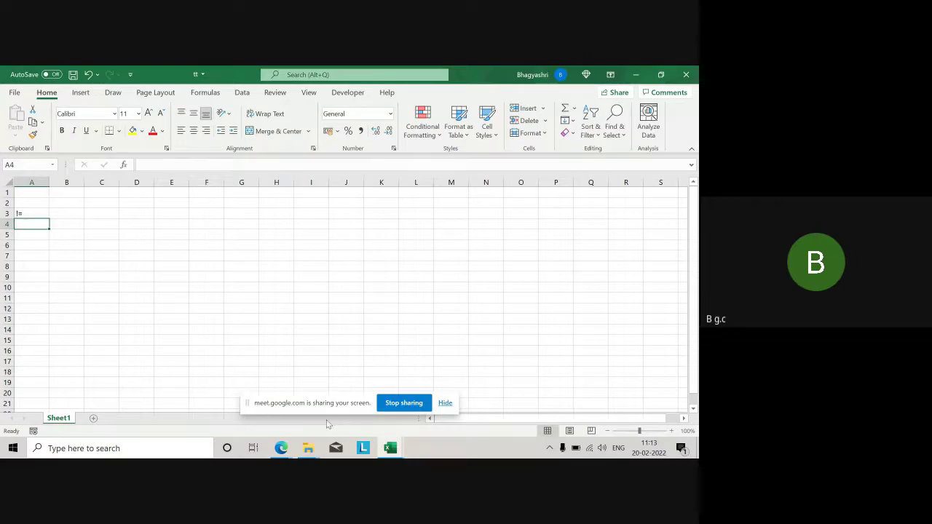
Pass through 02-Tools to the Excel_Practice_Worksheet Logical Functions & Comparison sheet.
mouse_move(390, 448)
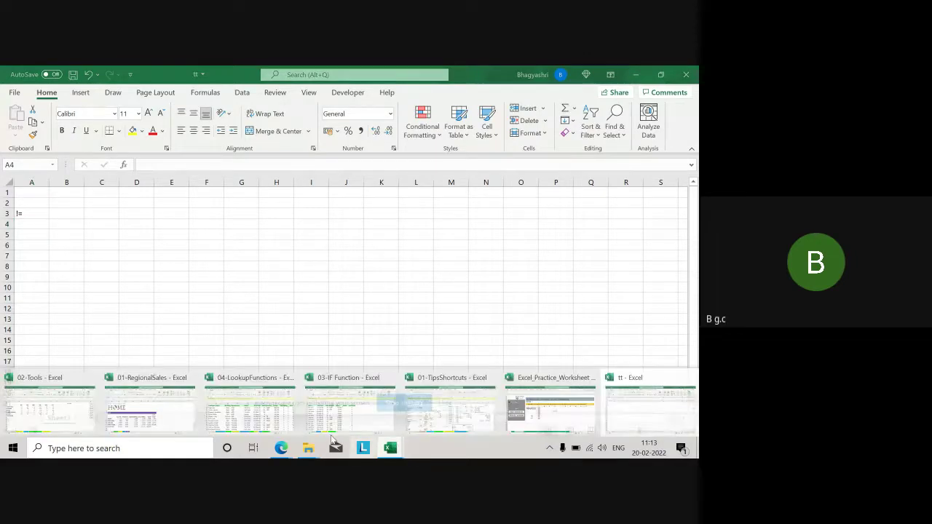
left_click(50, 412)
mouse_move(390, 448)
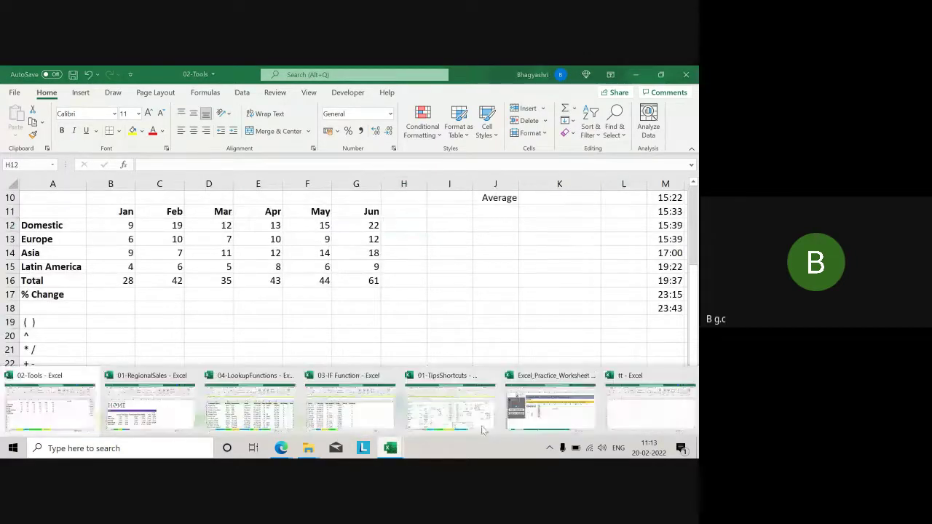
left_click(542, 415)
left_click(209, 420)
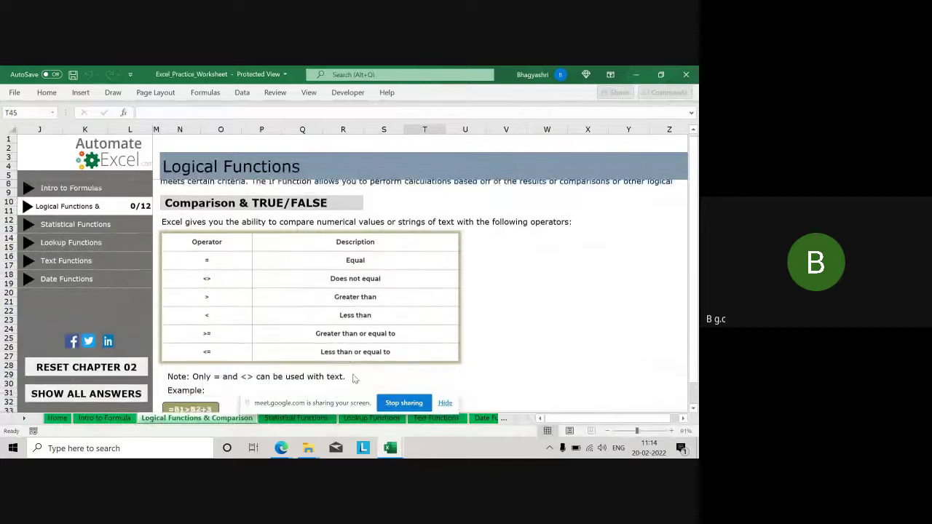
Scroll through the comparison operators table, then stop sharing the screen in Meet.
scroll(353, 381, "down", 1)
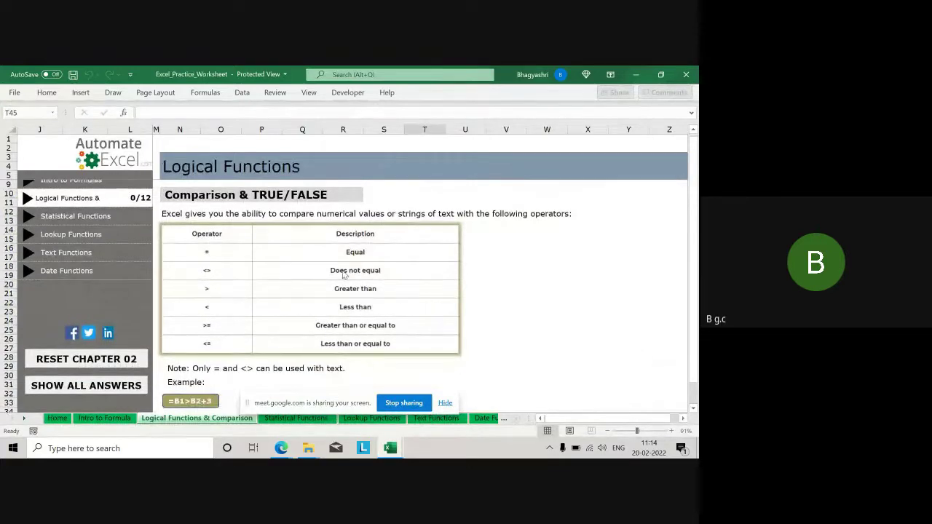
scroll(402, 305, "down", 6)
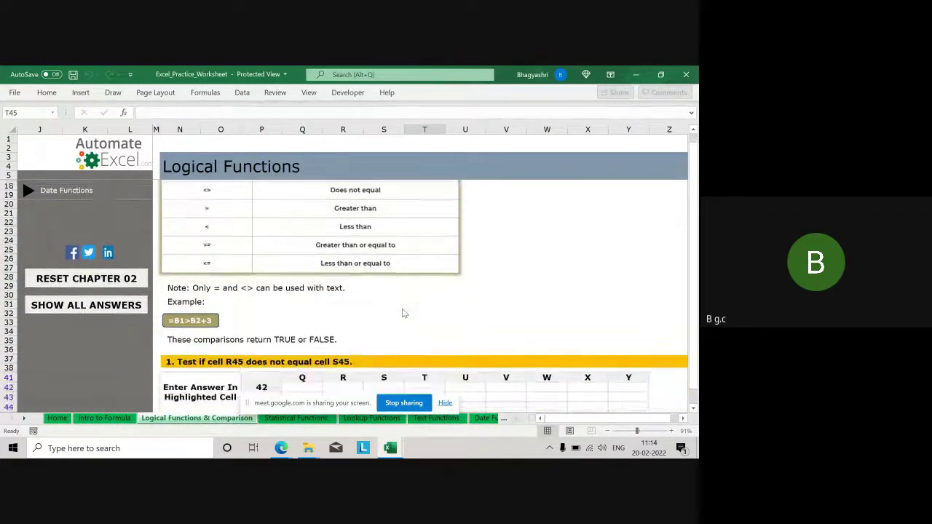
scroll(405, 314, "down", 1)
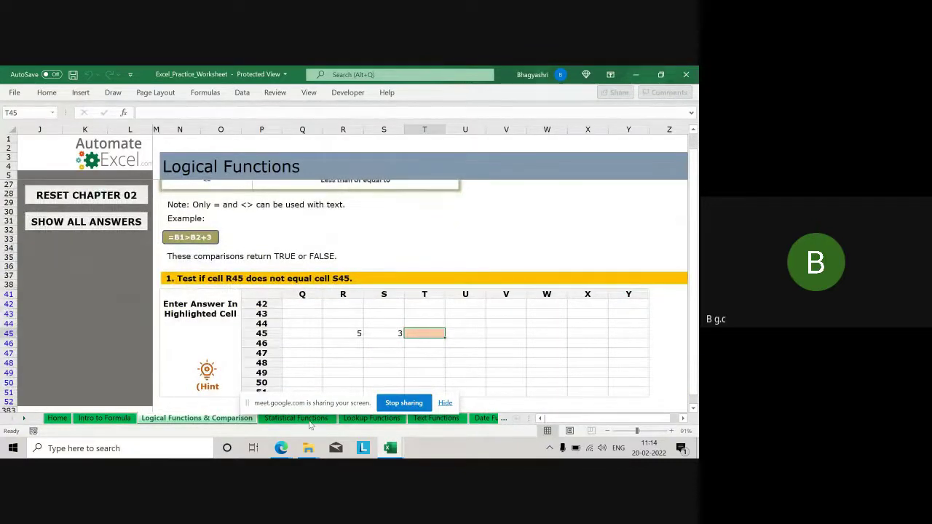
scroll(310, 321, "up", 5)
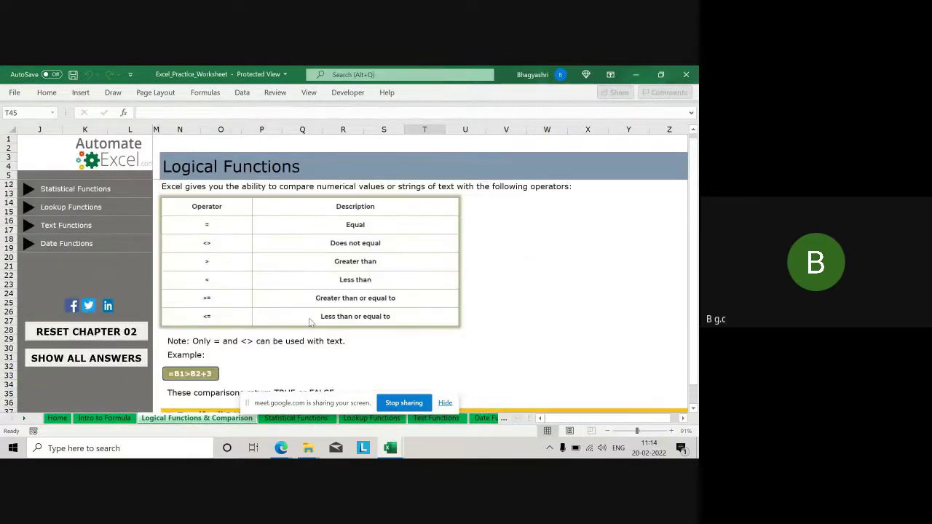
scroll(310, 321, "up", 1)
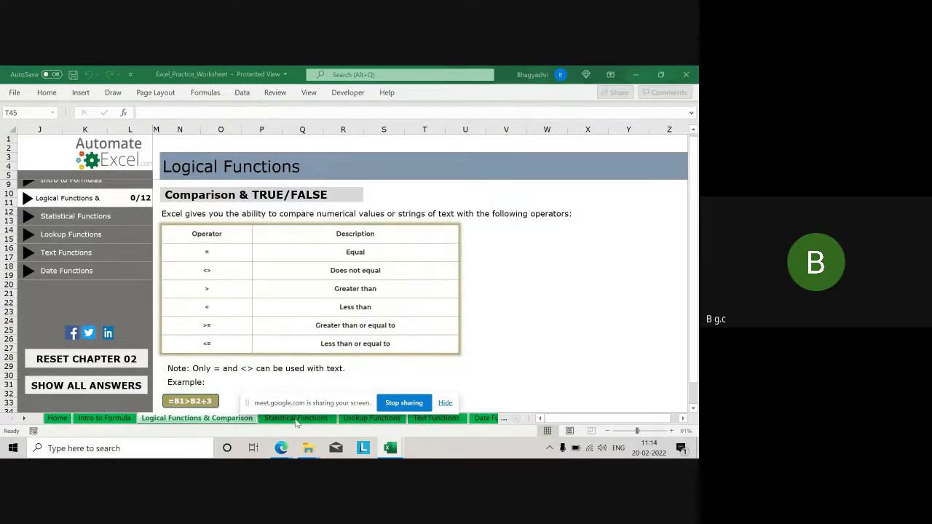
left_click(404, 403)
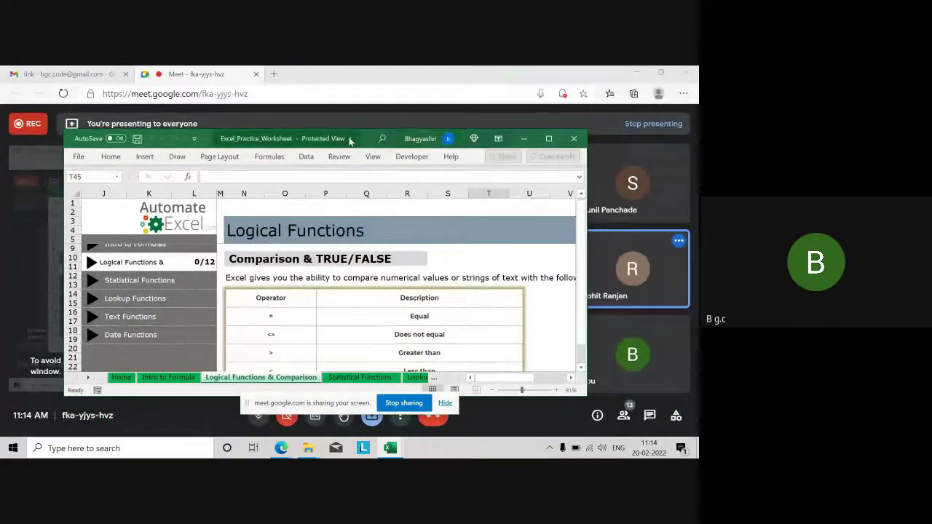
Move, maximize, restore and enlarge the workbook window, then open the Statistical Functions sheet.
left_click_drag(450, 148, 453, 114)
left_click(552, 103)
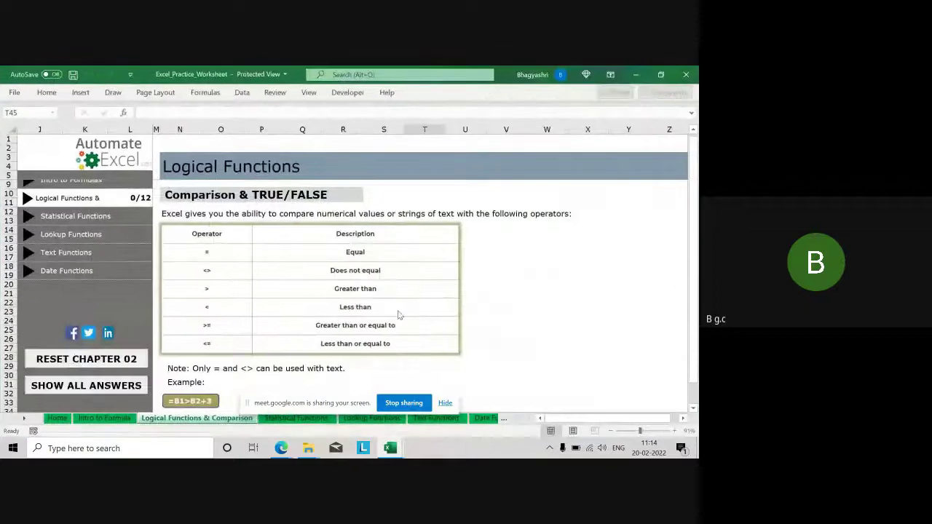
left_click(661, 74)
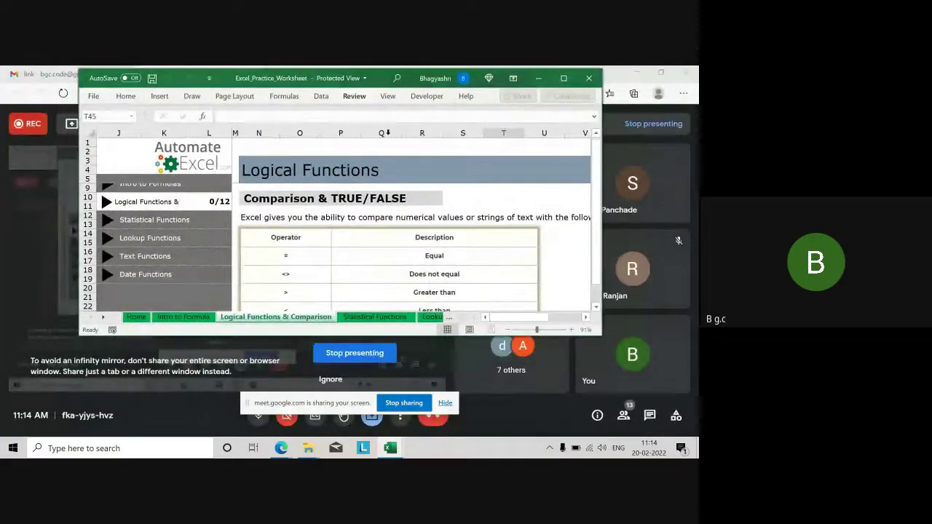
left_click_drag(602, 334, 652, 370)
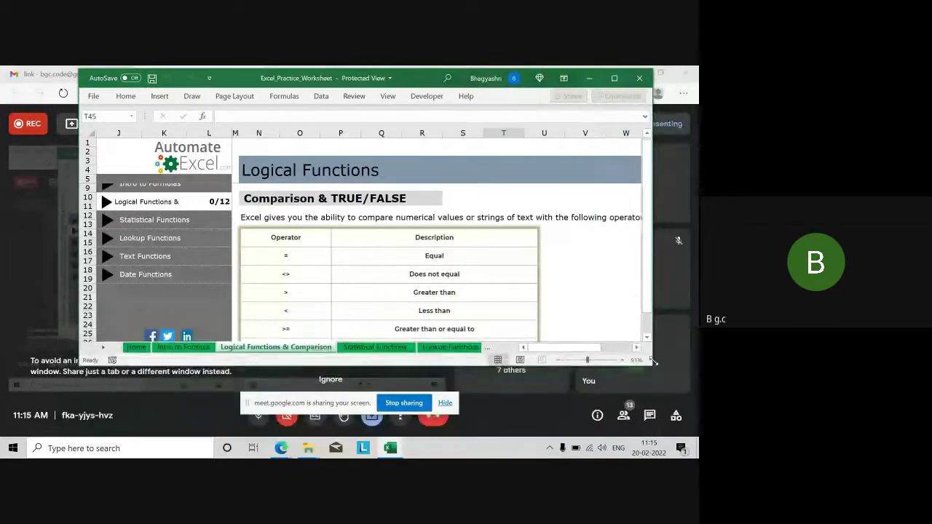
left_click(373, 355)
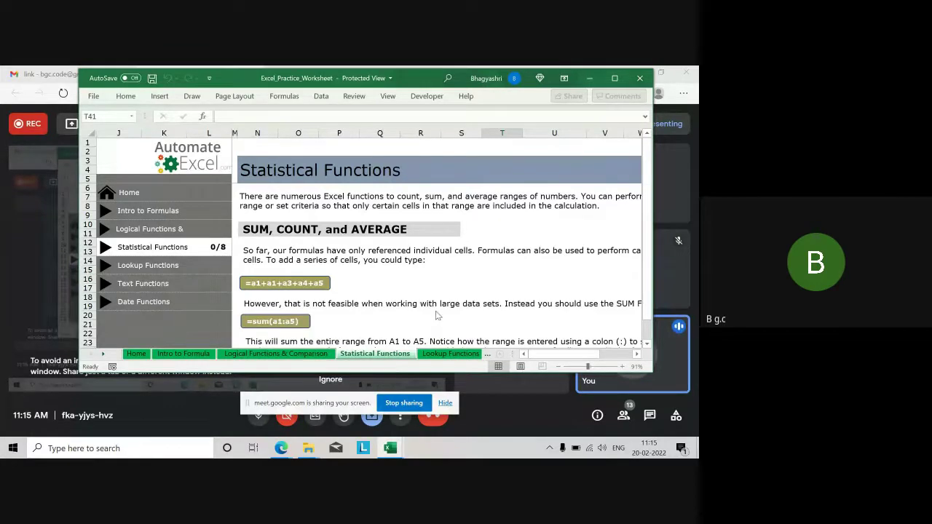
Scroll the Statistical Functions sheet and flip between the Lookup, Logical and Statistical sheets.
scroll(411, 274, "down", 5)
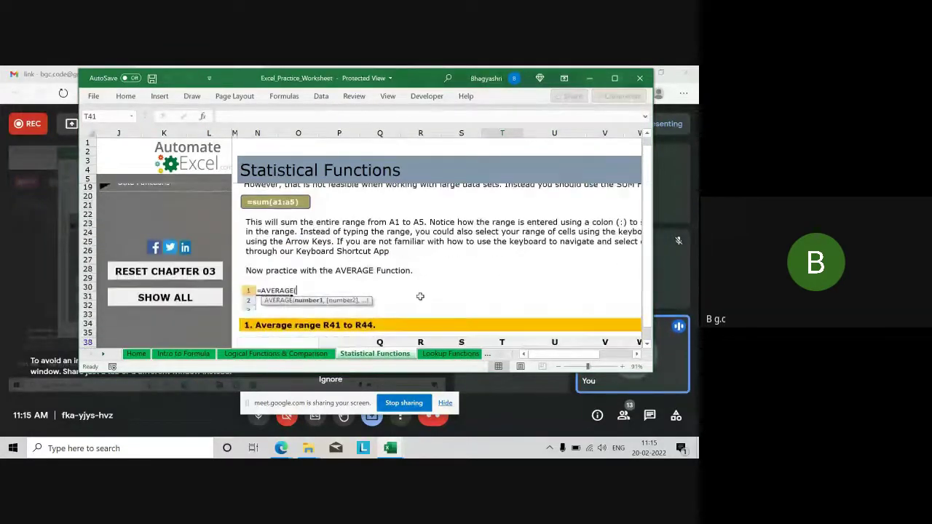
scroll(420, 296, "down", 4)
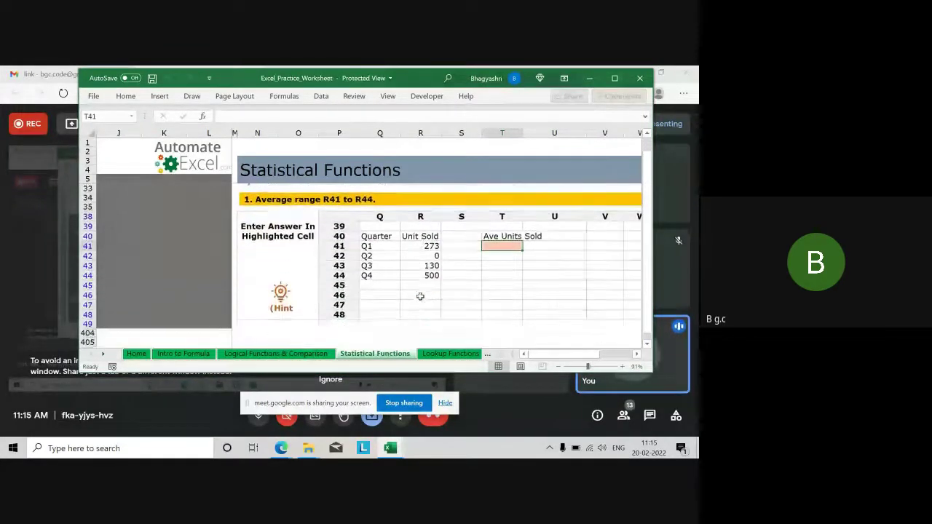
left_click(444, 354)
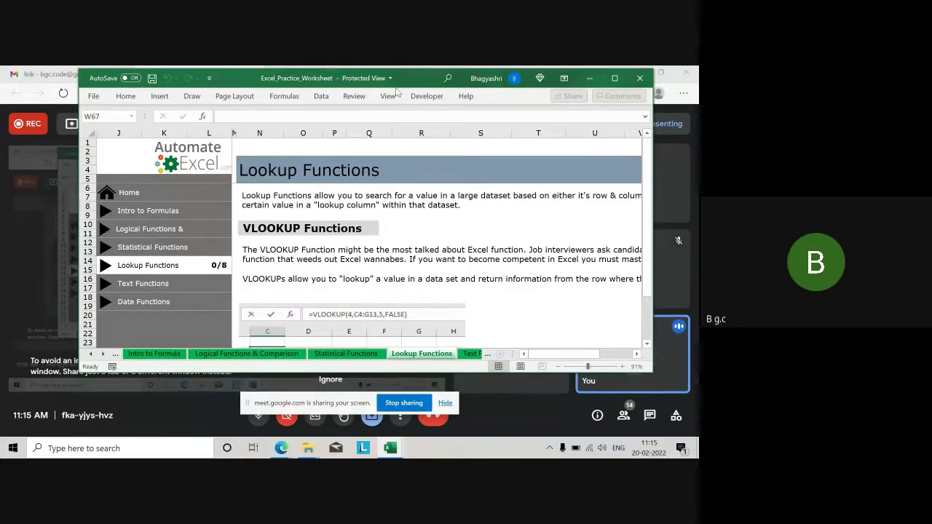
left_click(149, 354)
left_click(233, 354)
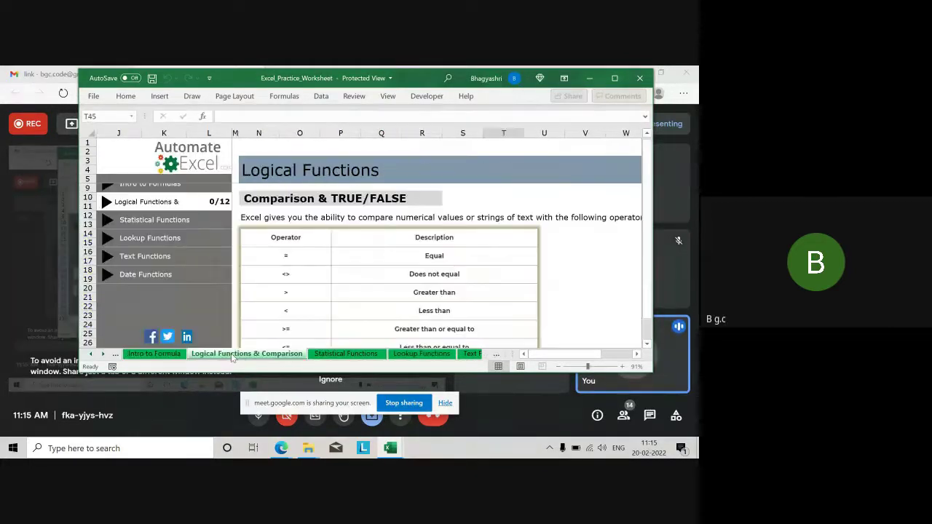
left_click(346, 354)
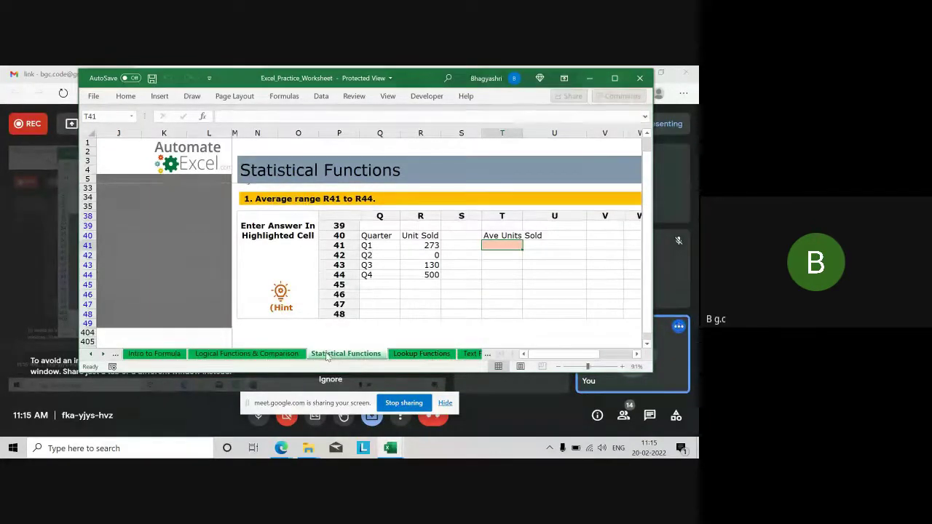
left_click(425, 353)
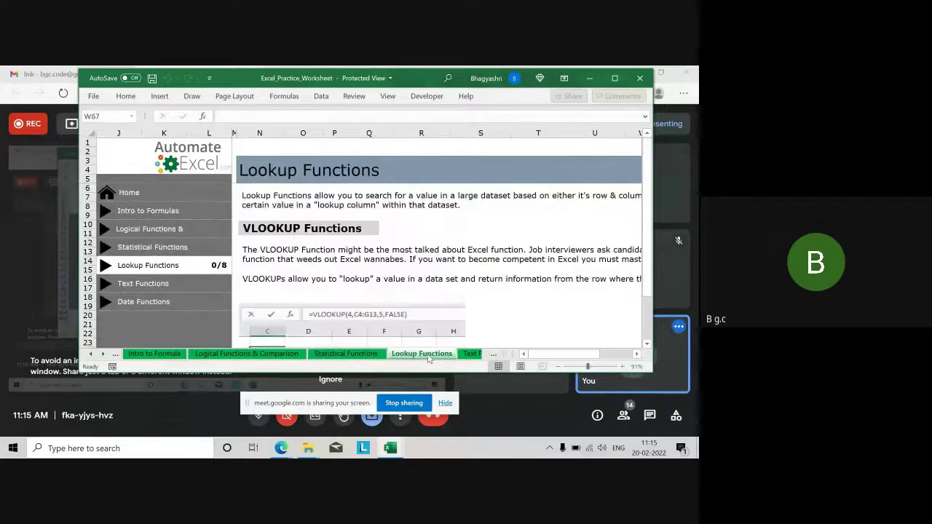
left_click(355, 355)
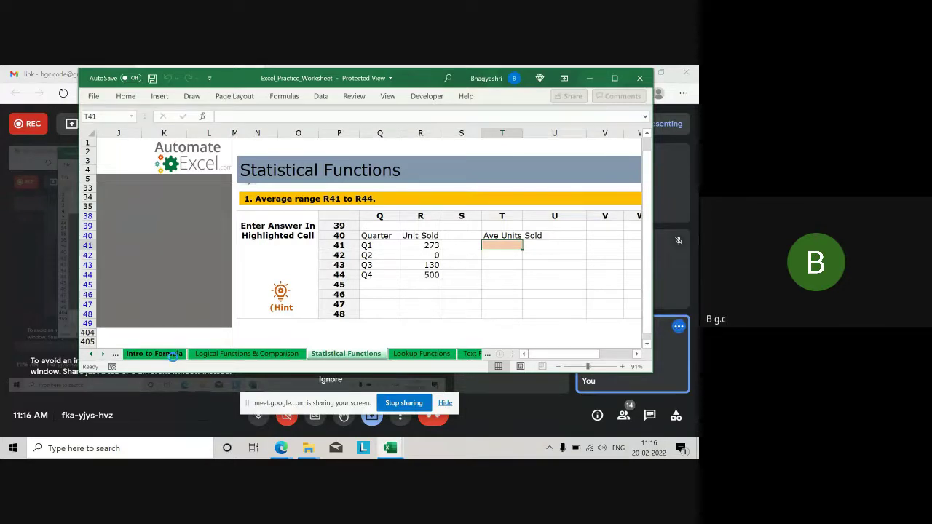
Revisit the Logical and Lookup sheets, then scroll the tabs to open Text Functions.
left_click(248, 354)
left_click(421, 354)
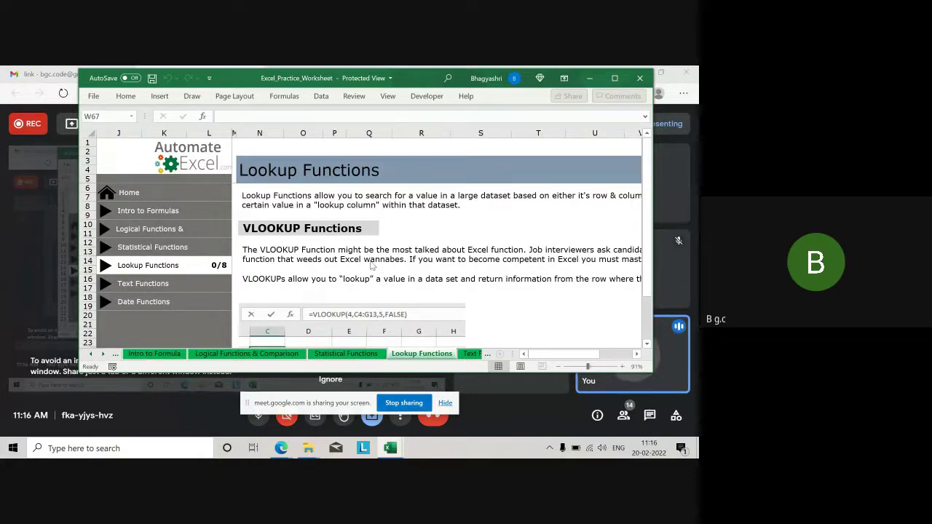
left_click(102, 354)
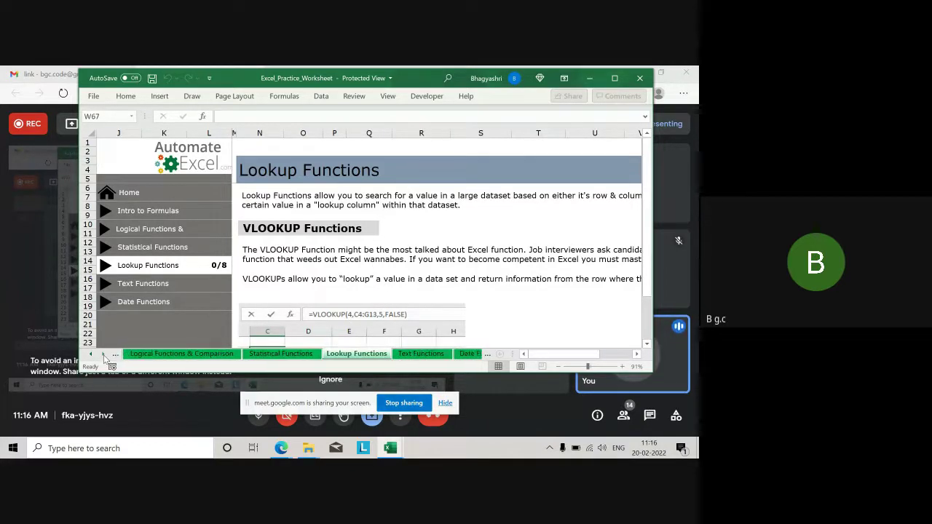
left_click(425, 356)
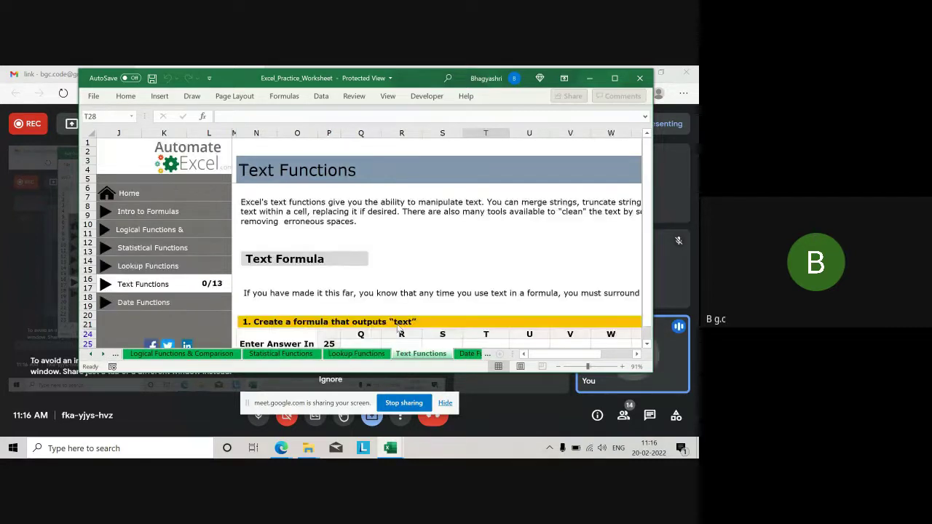
Scroll the Text Formula lesson, then scroll the tab strip to open Date Functions.
scroll(376, 287, "down", 2)
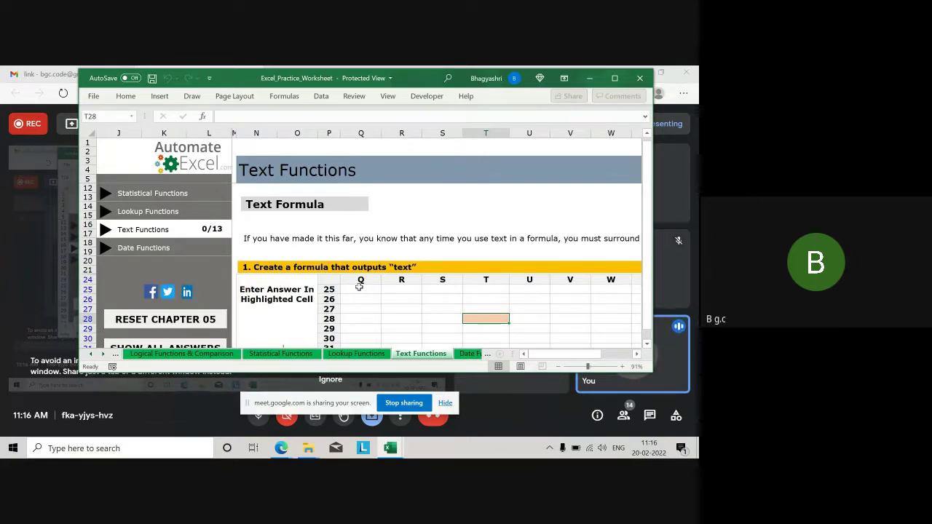
scroll(409, 283, "down", 2)
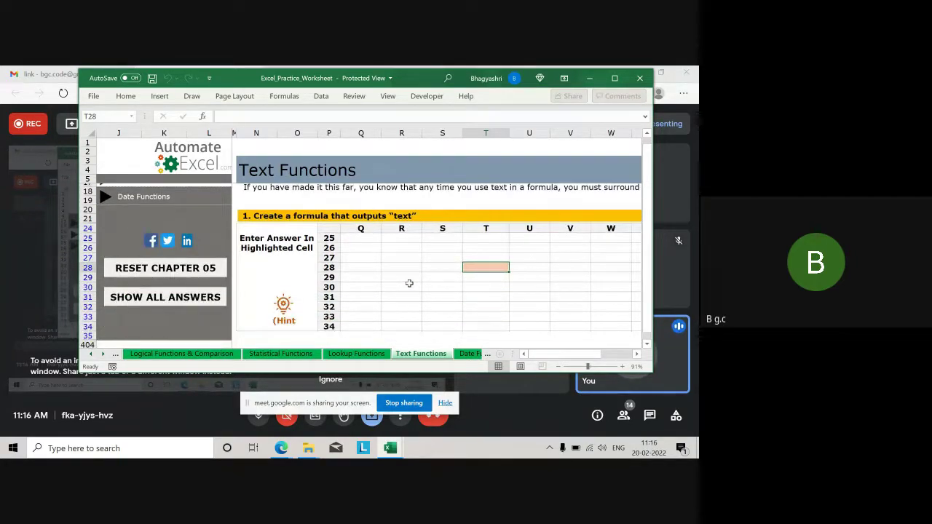
scroll(409, 283, "up", 1)
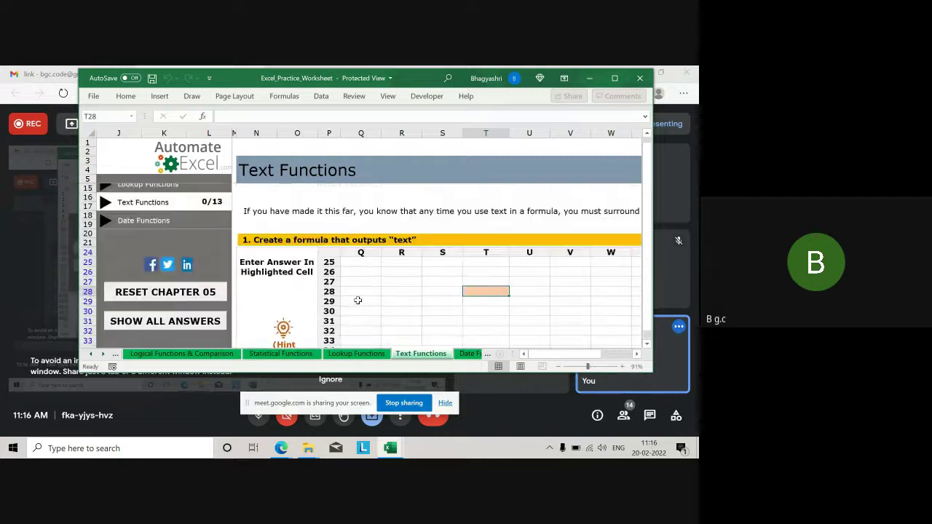
left_click(102, 353)
left_click(362, 354)
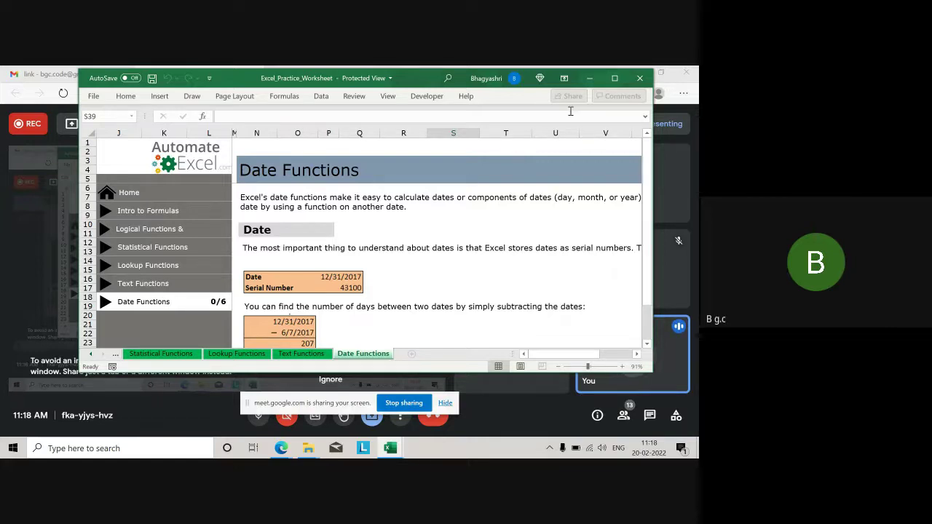
Close Excel_Practice_Worksheet, view the 02-Tools InsertFunction sheet, then bring the Meet call forward.
left_click(640, 78)
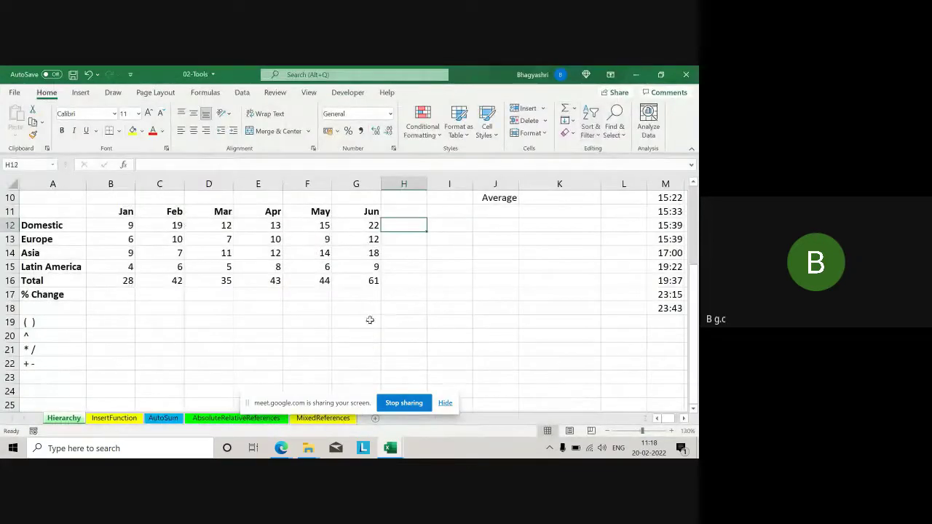
left_click(114, 419)
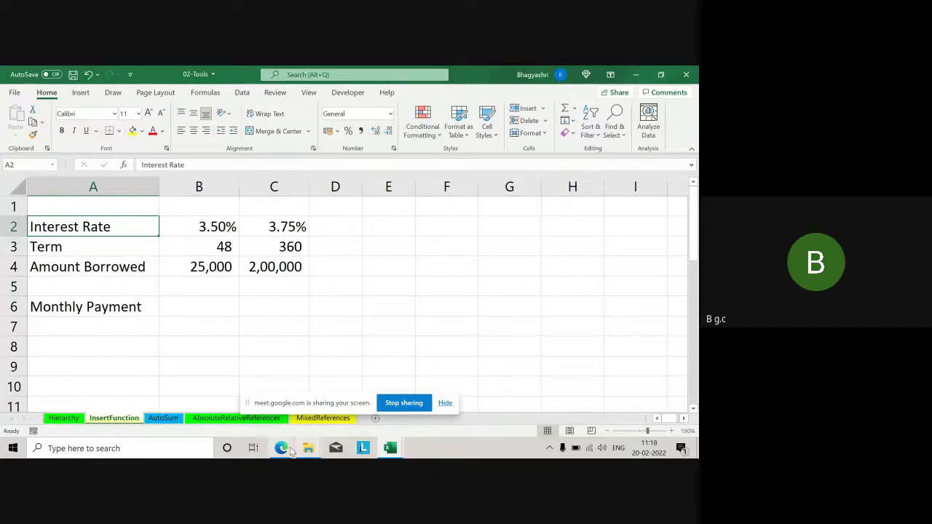
mouse_move(291, 451)
left_click(266, 404)
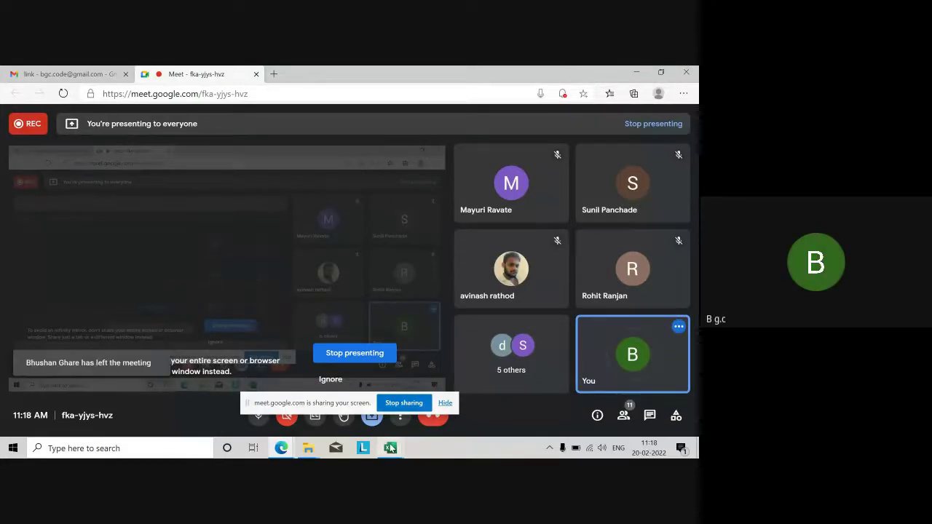
mouse_move(390, 448)
mouse_move(234, 415)
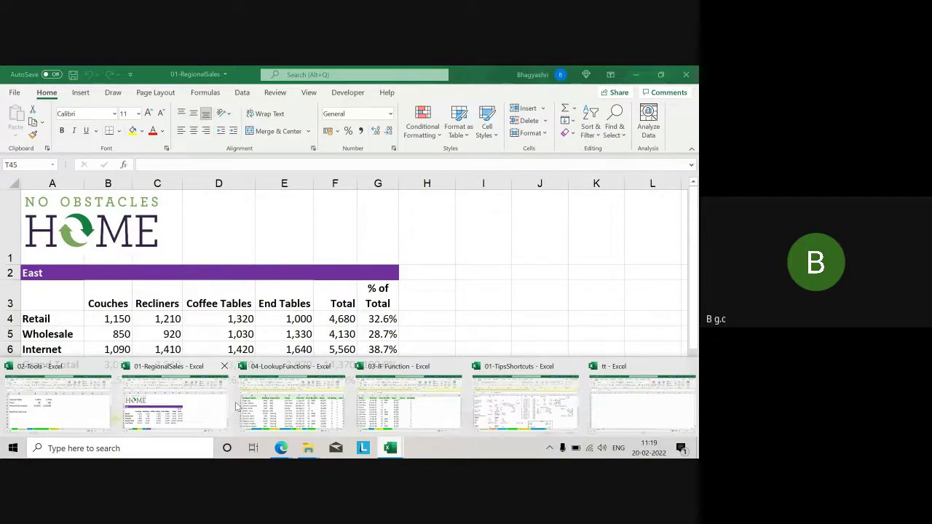
Bring the 02-Tools workbook back to the front on its AutoSum sheet.
mouse_move(241, 402)
left_click(95, 404)
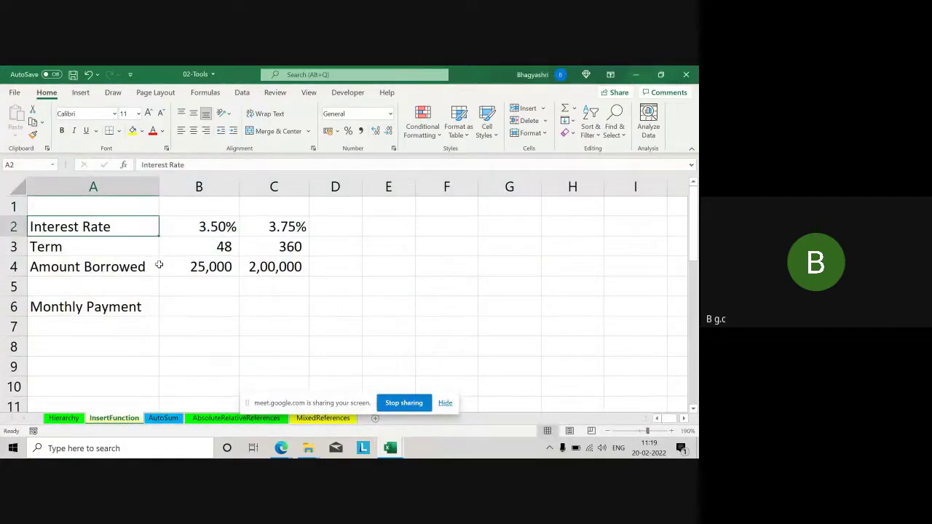
left_click(166, 418)
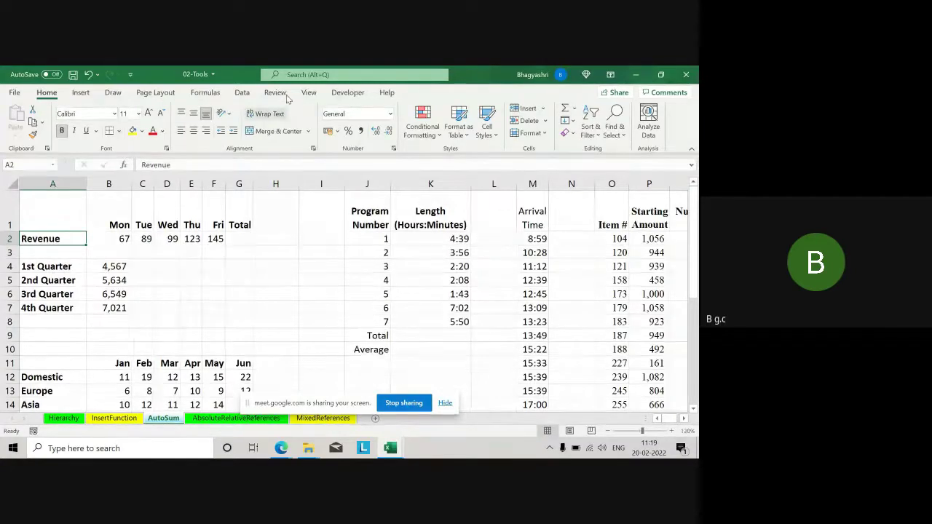
Turn on Show Formulas for the AutoSum sheet and scroll right toward column L.
left_click(204, 92)
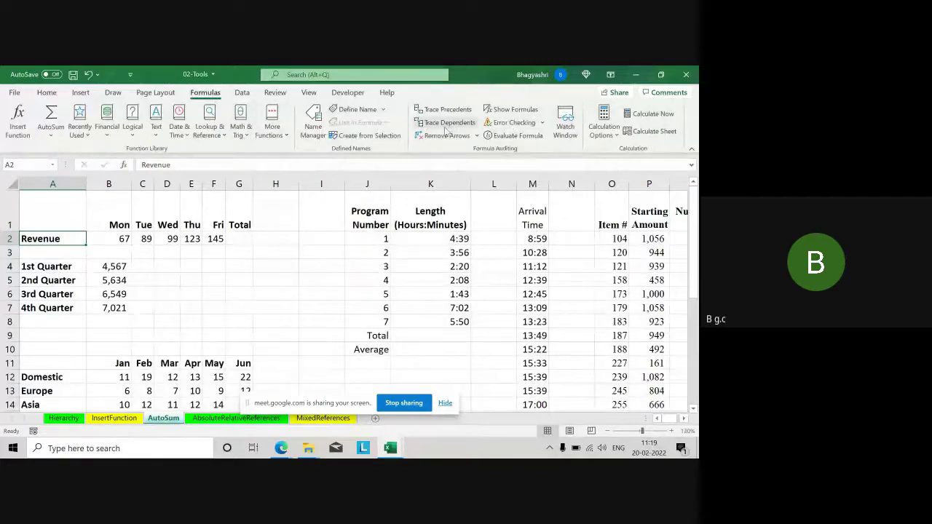
left_click(518, 110)
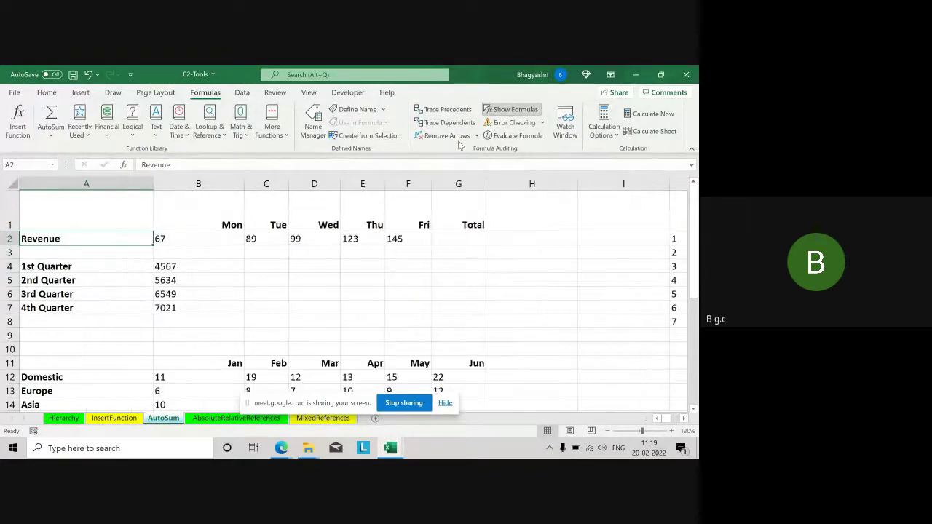
scroll(408, 300, "down", 5)
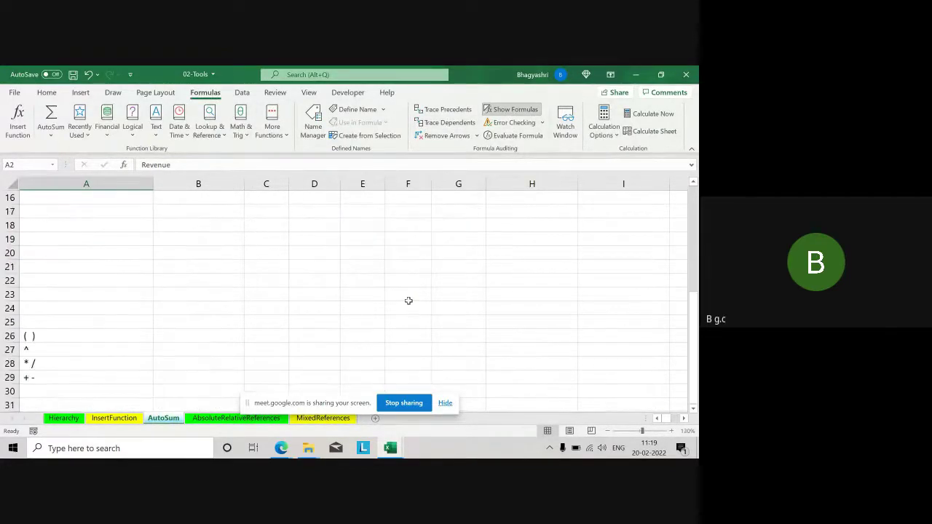
scroll(410, 301, "up", 5)
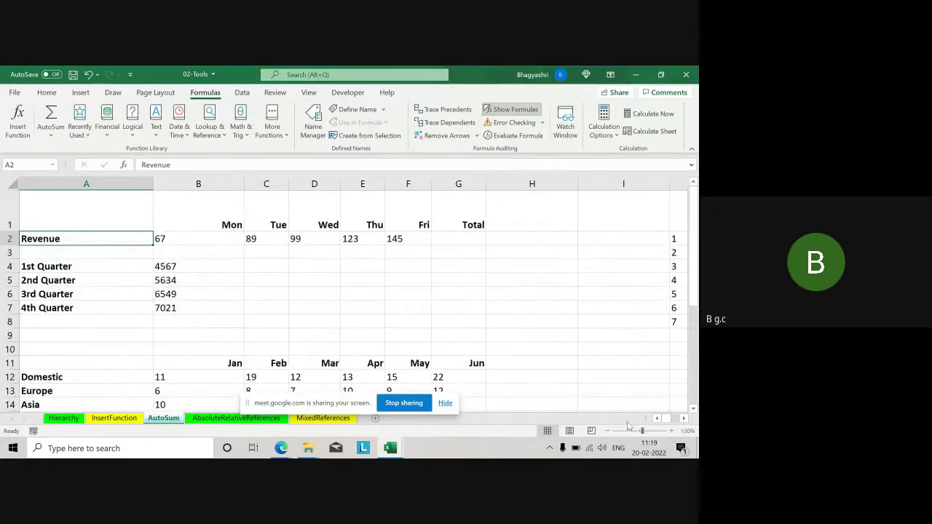
left_click(666, 423)
left_click_drag(666, 422, 677, 423)
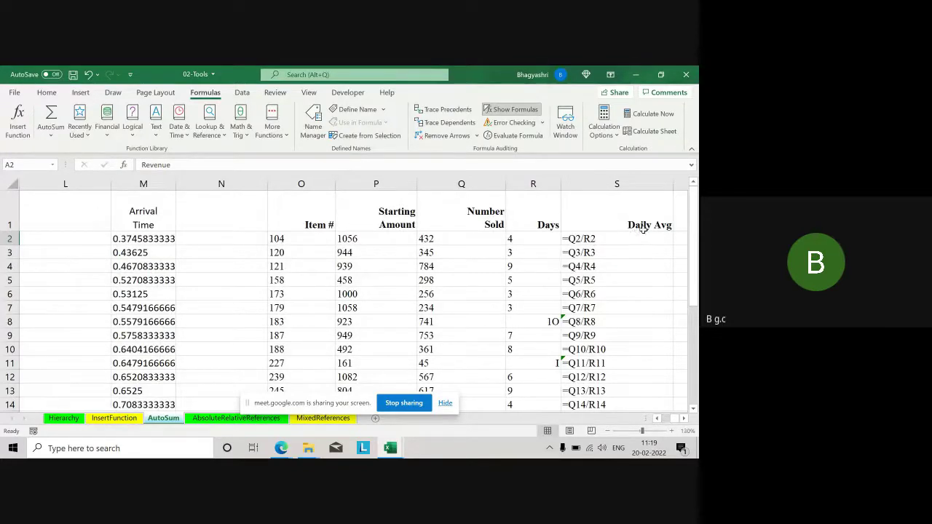
left_click(580, 236)
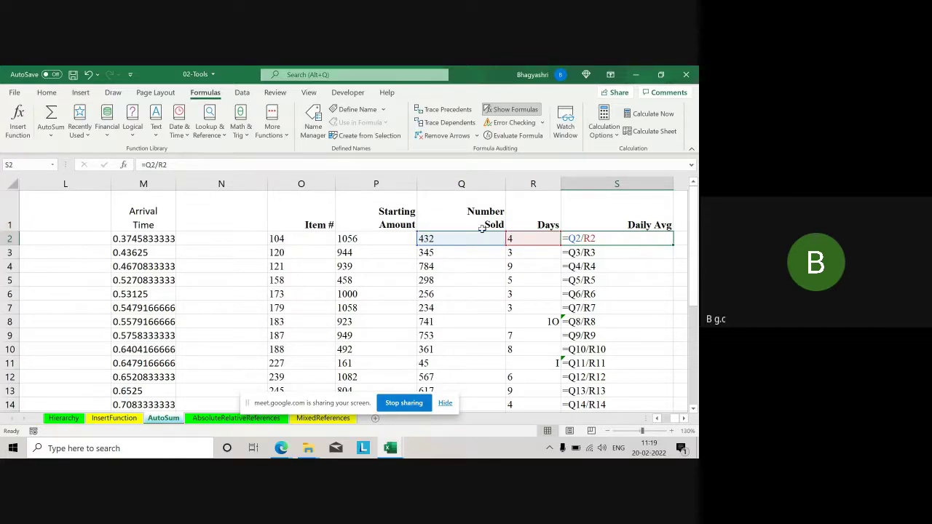
left_click(9, 211)
left_click(8, 266)
left_click(8, 280)
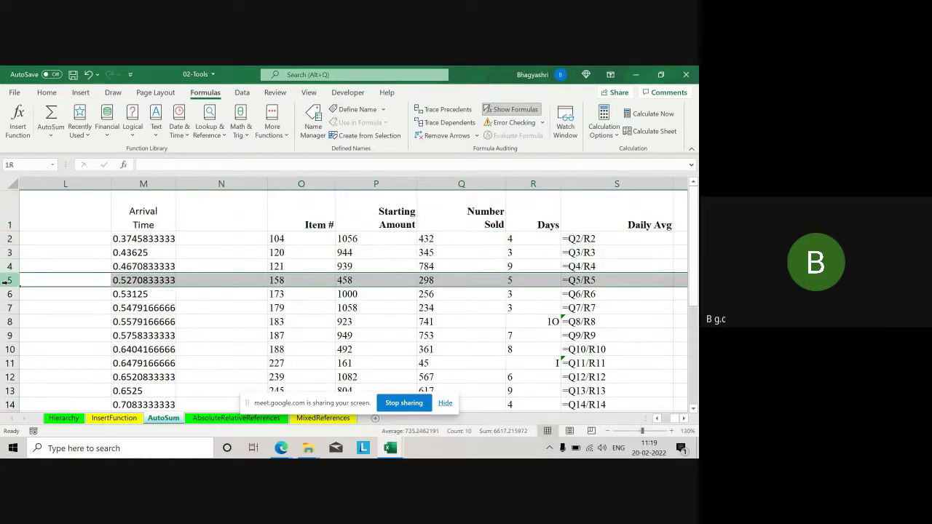
left_click(7, 321)
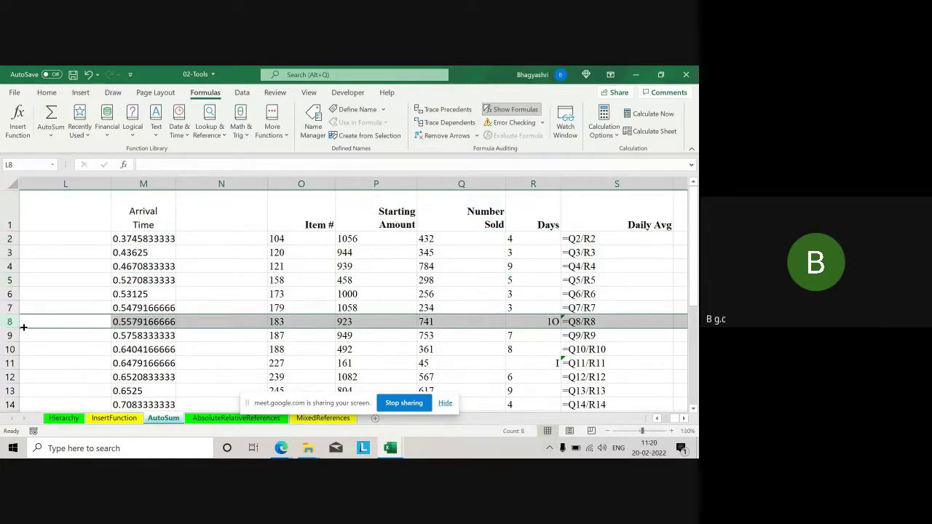
left_click(72, 182)
left_click(146, 182)
left_click(221, 183)
left_click(301, 184)
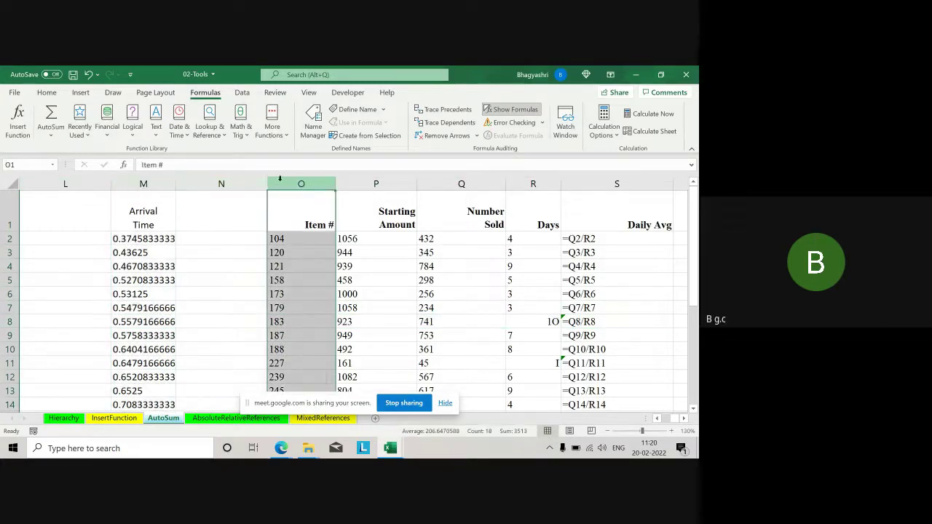
left_click(375, 183)
left_click(463, 184)
left_click(533, 183)
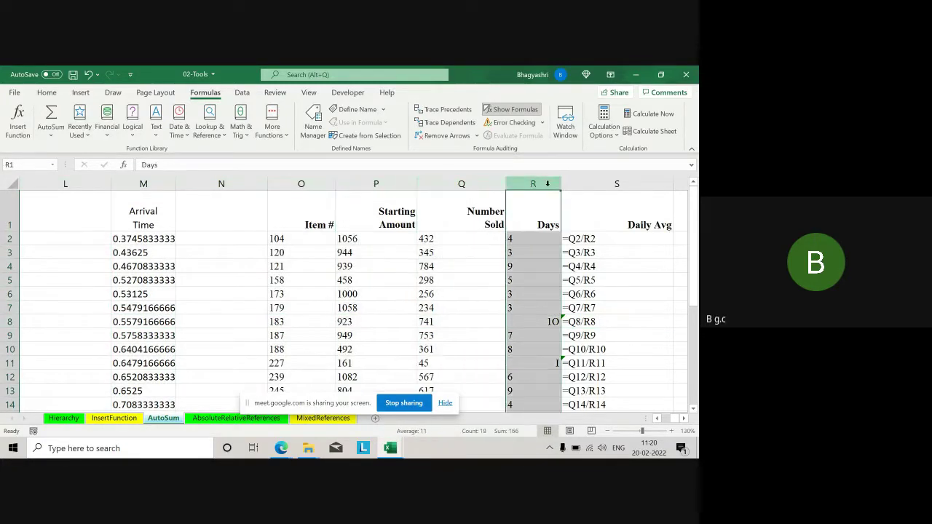
left_click(639, 186)
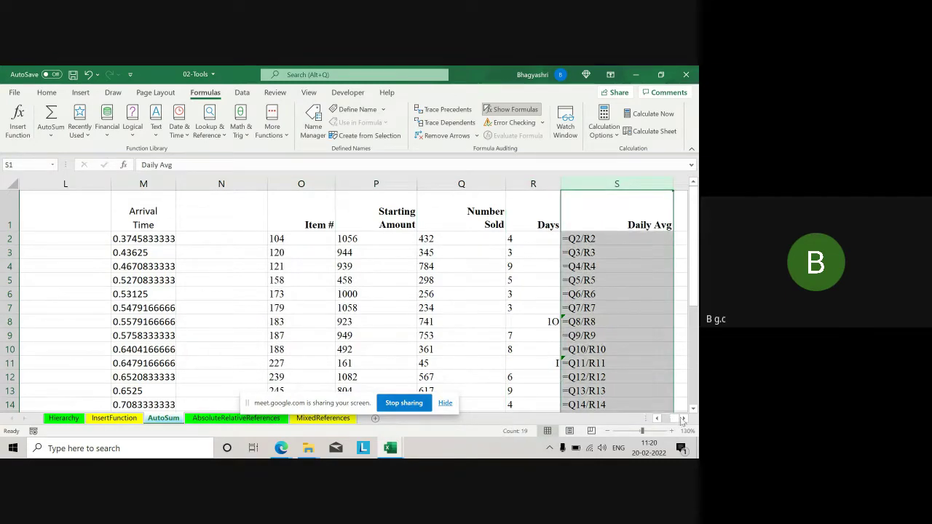
left_click(684, 419)
left_click(683, 419)
left_click(684, 418)
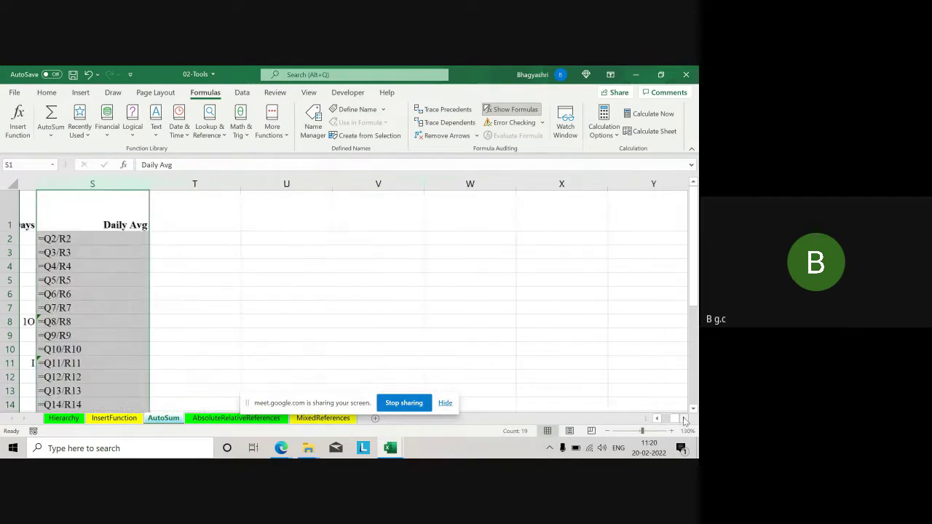
left_click(684, 418)
scroll(403, 320, "left", 5)
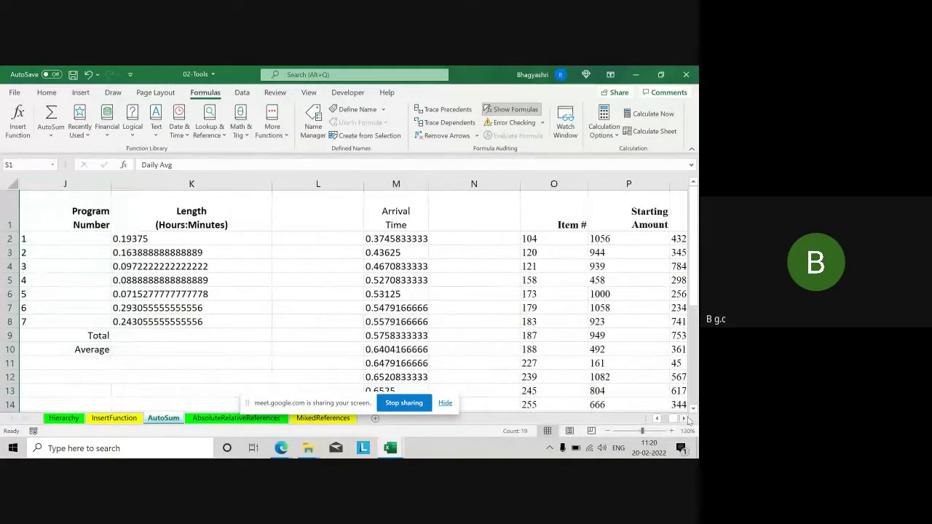
left_click(684, 418)
left_click(683, 418)
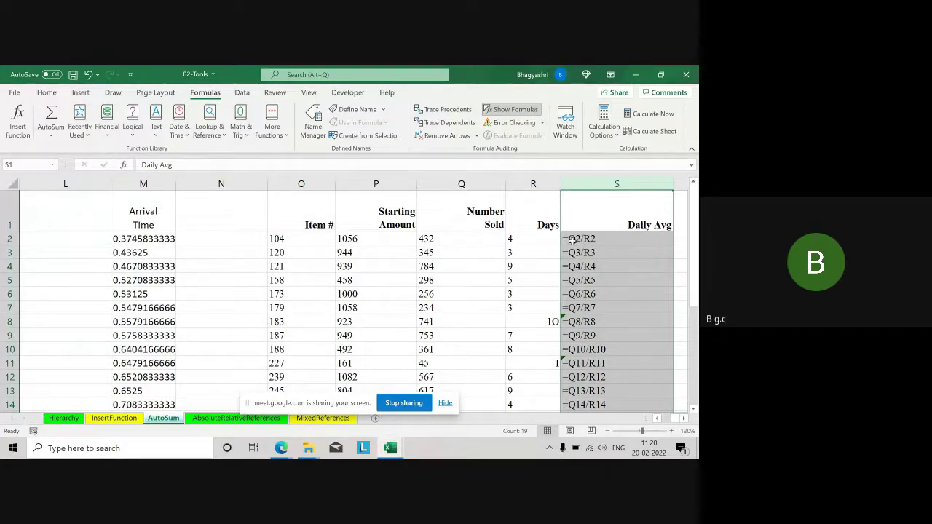
left_click(470, 239)
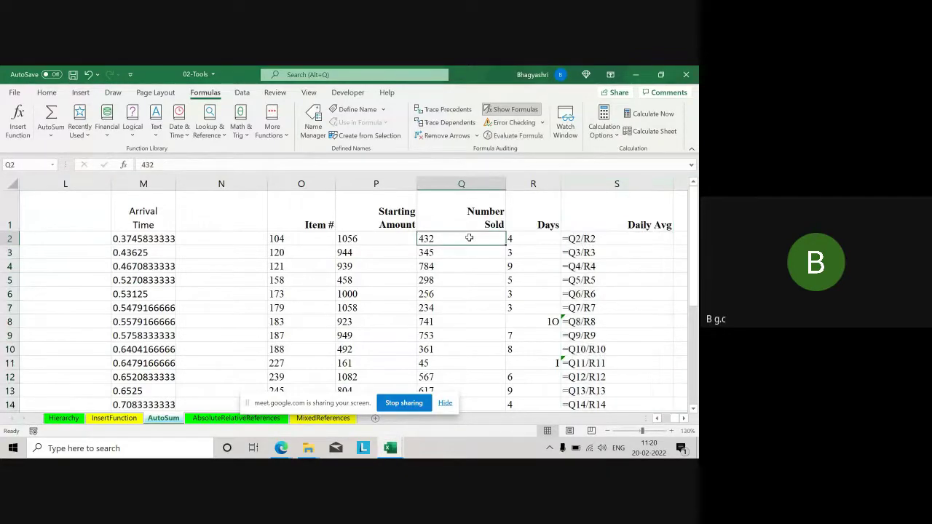
left_click(545, 240)
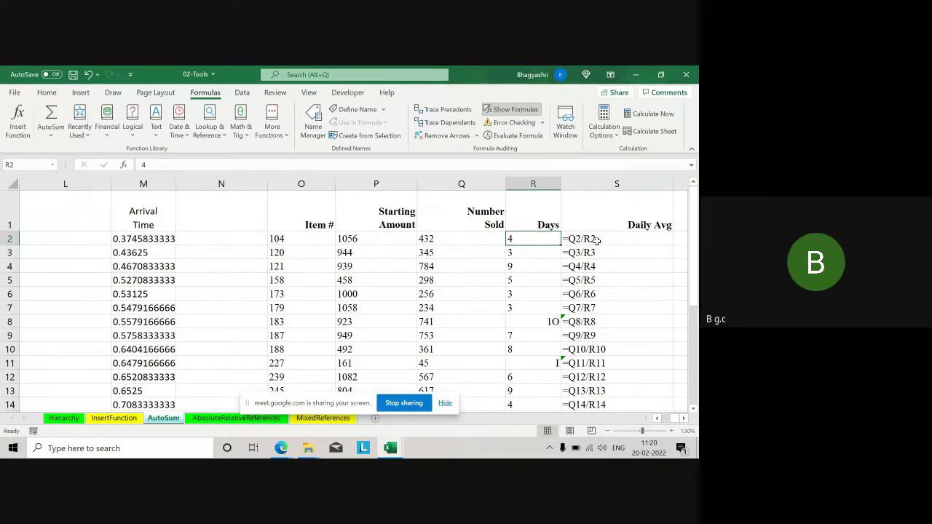
left_click(461, 254)
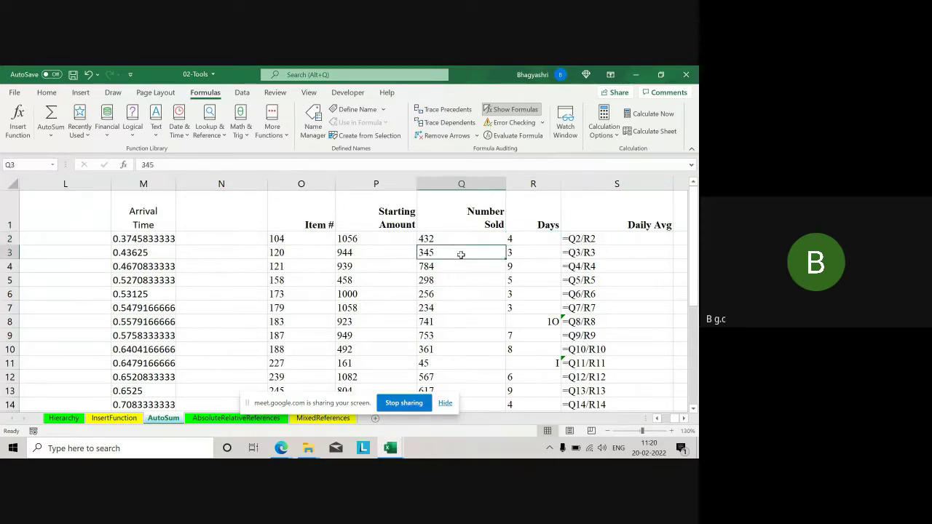
left_click(543, 254)
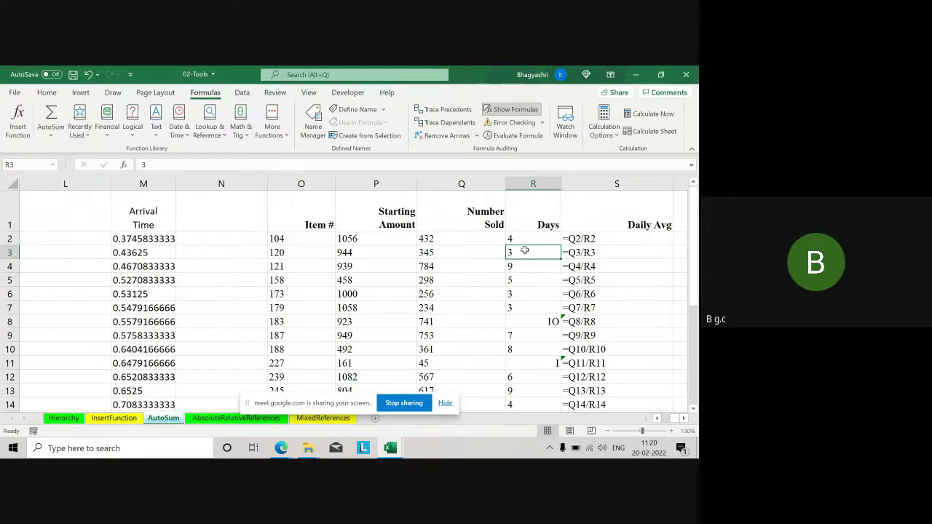
left_click(580, 240)
scroll(613, 333, "down", 1)
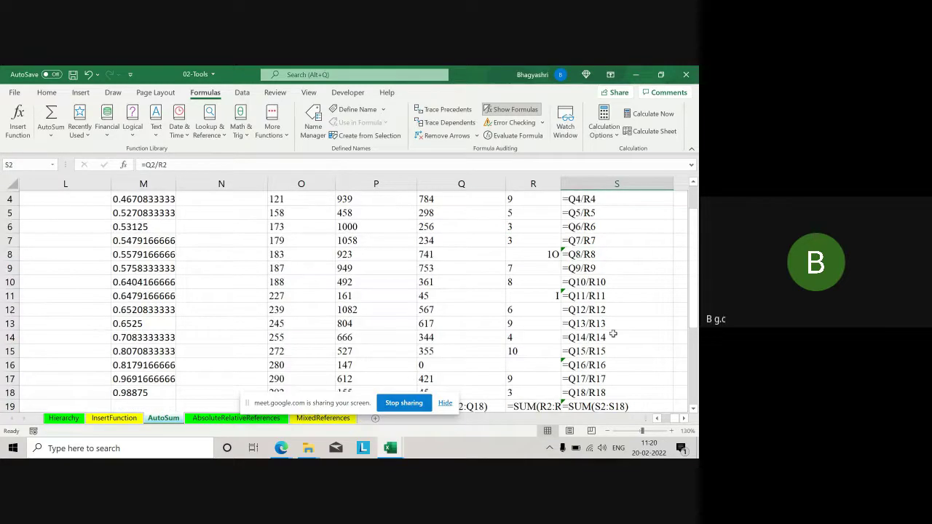
Review the SUM total formulas in cells P19 through S19.
scroll(613, 334, "up", 1)
scroll(424, 350, "down", 3)
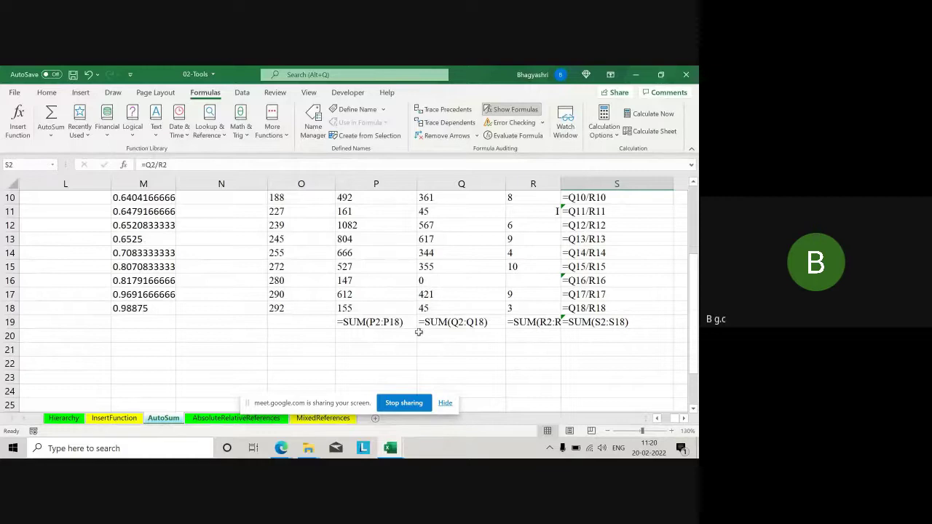
left_click(377, 334)
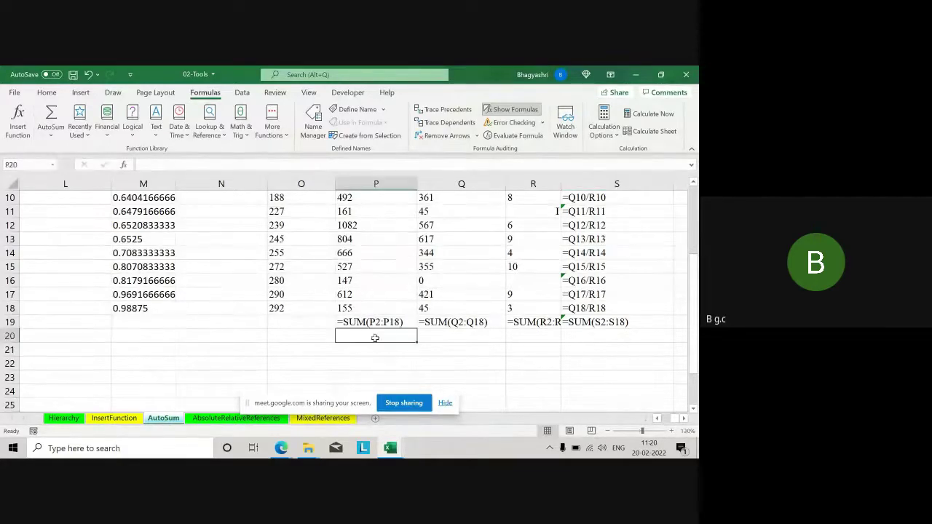
left_click(370, 323)
left_click(450, 322)
left_click(540, 324)
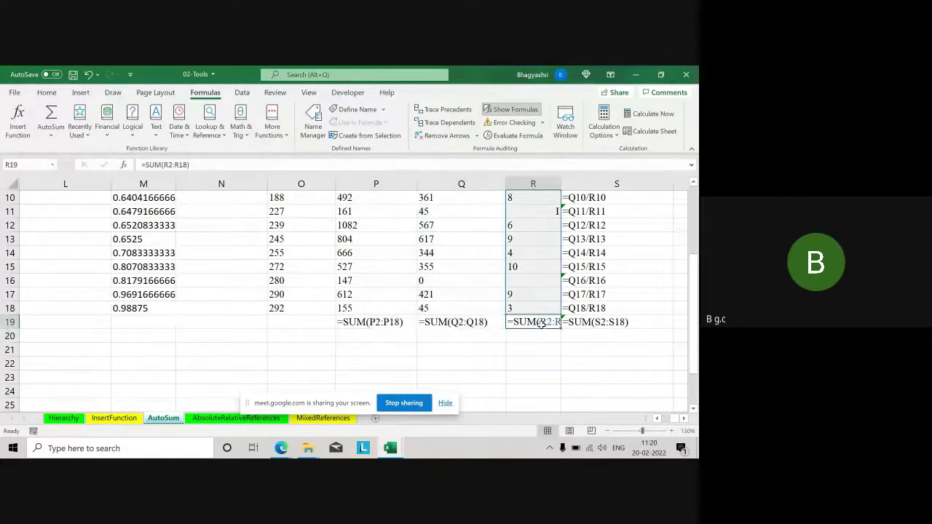
left_click(613, 325)
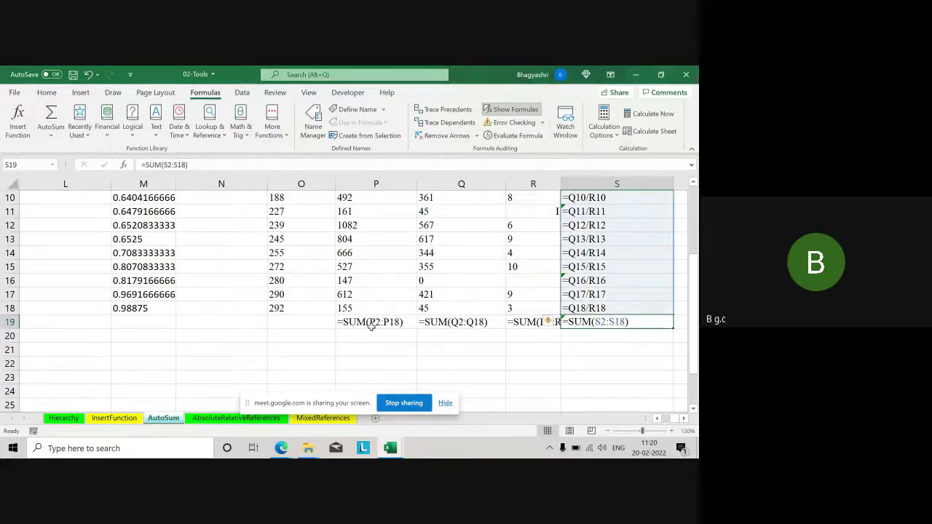
scroll(371, 320, "up", 3)
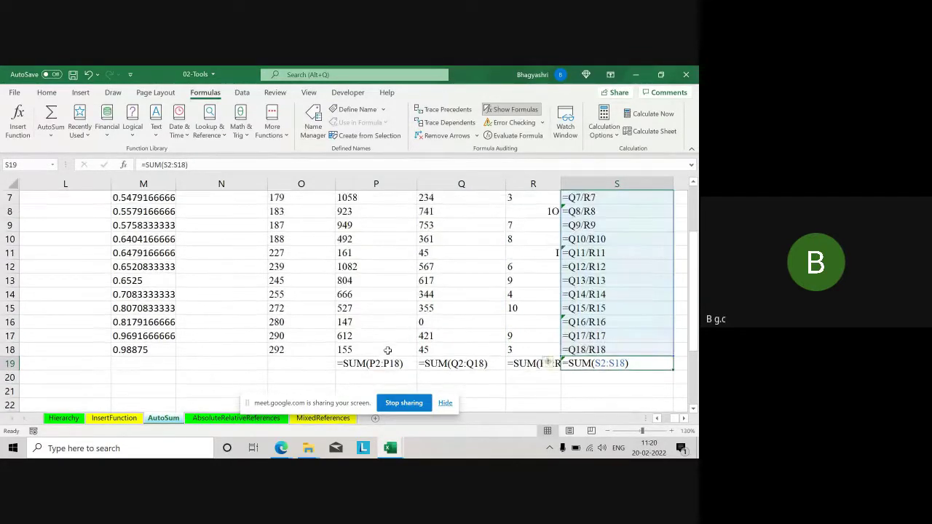
scroll(364, 305, "down", 2)
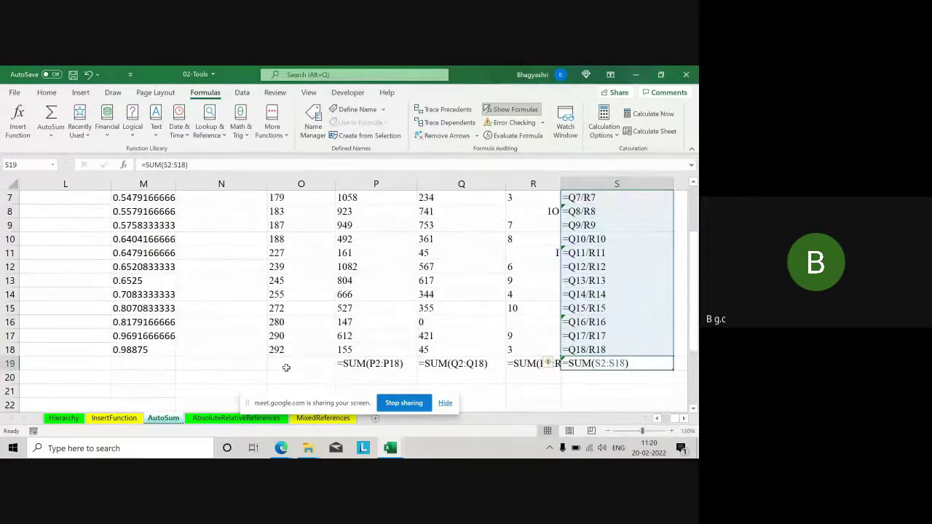
Enter =SUM(O2,O18) in O19 as the Item # total.
left_click(301, 364)
type("=")
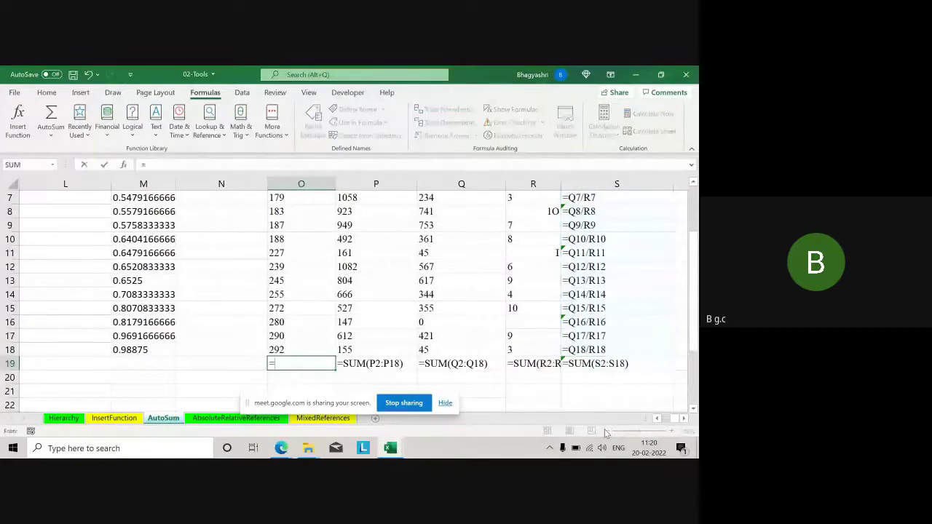
type("sum")
key("Tab")
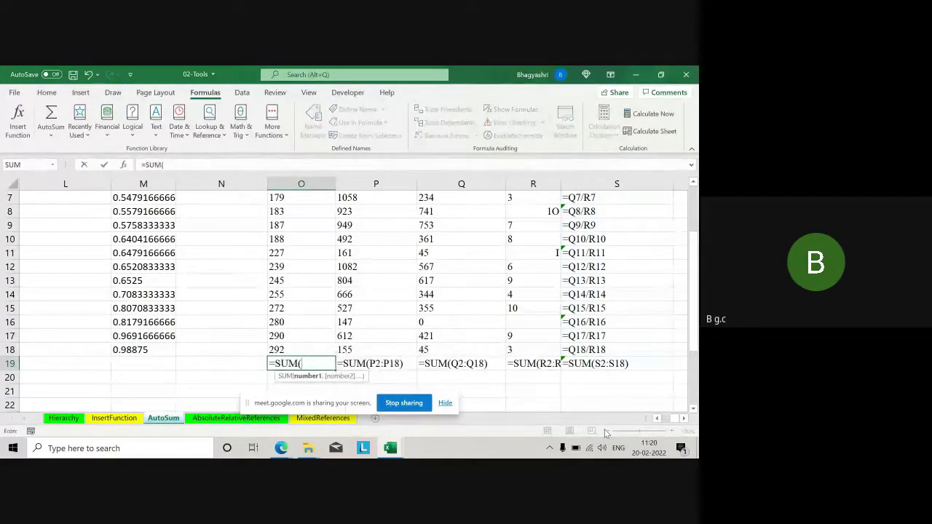
scroll(557, 390, "up", 1)
scroll(557, 385, "up", 1)
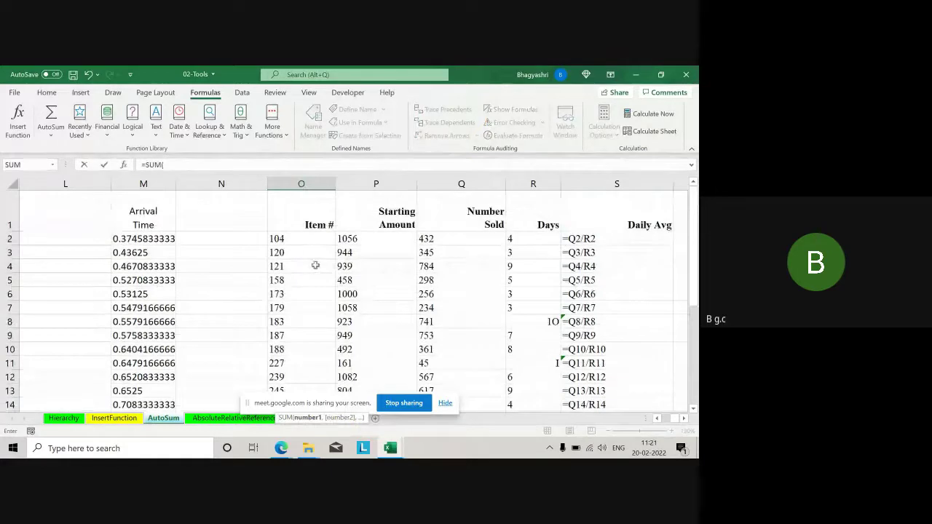
left_click(302, 239)
type(",")
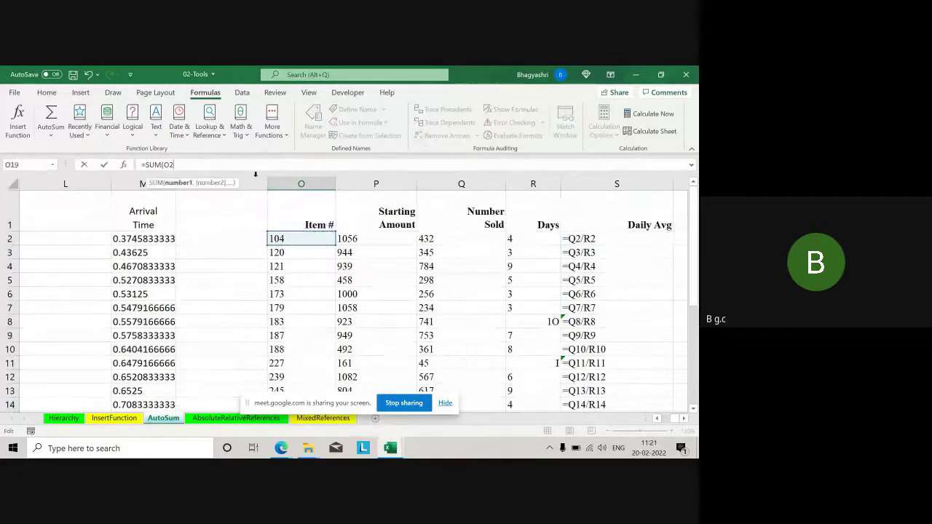
scroll(364, 151, "down", 1)
scroll(301, 348, "down", 2)
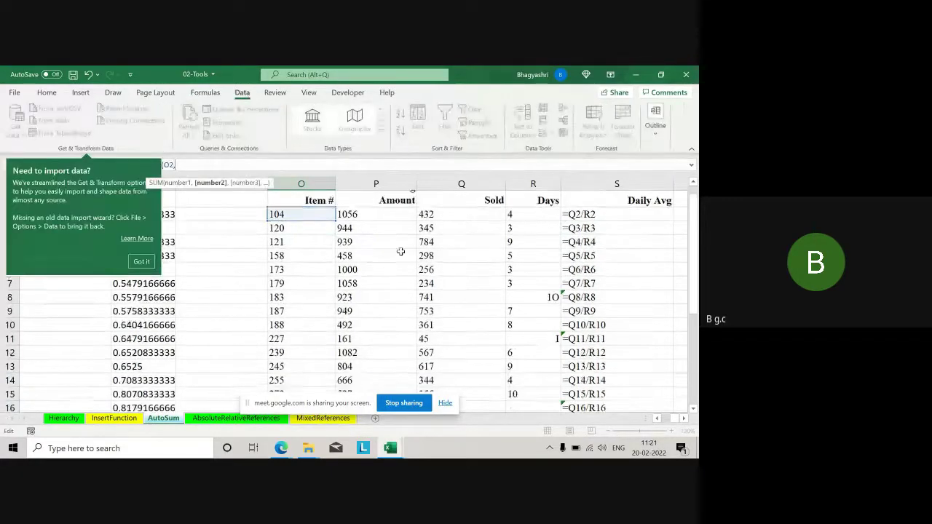
left_click(296, 350)
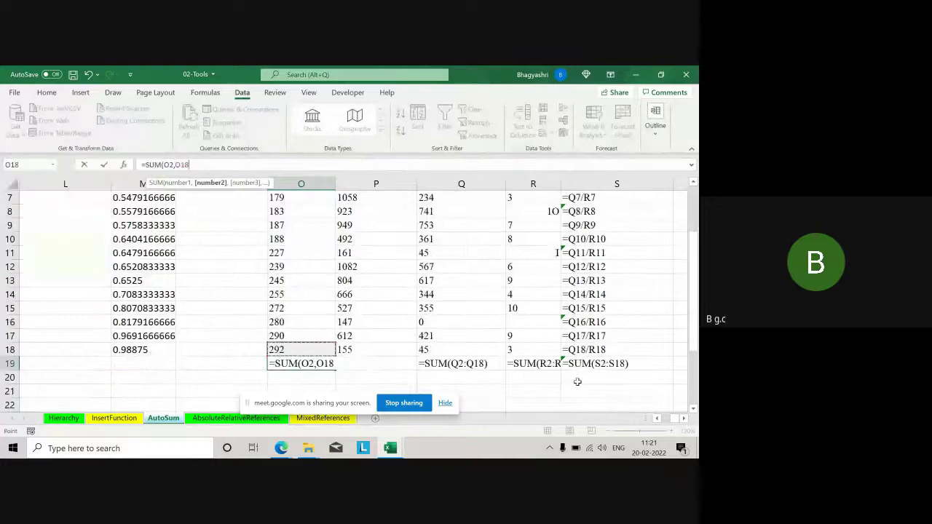
type(")")
key("Return")
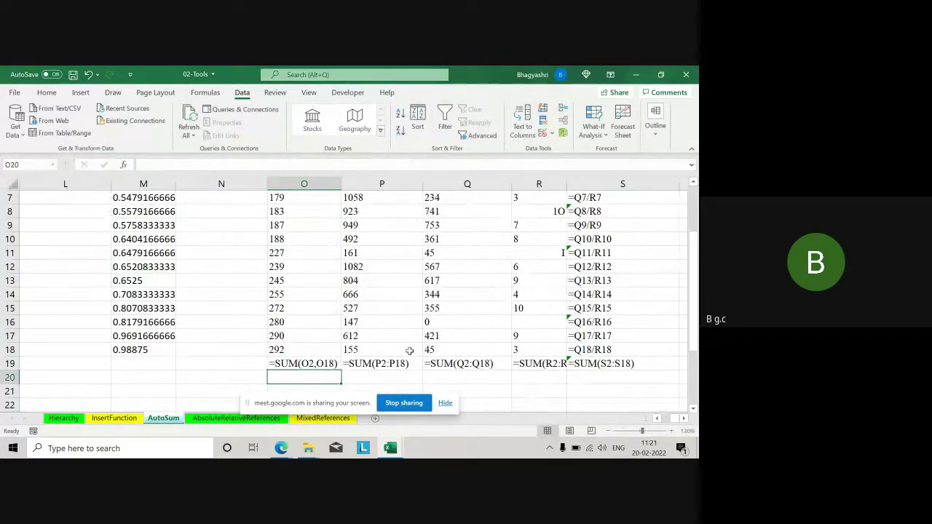
Turn off Show Formulas and switch to the AbsoluteRelativeReferences sheet.
left_click(205, 93)
left_click(509, 111)
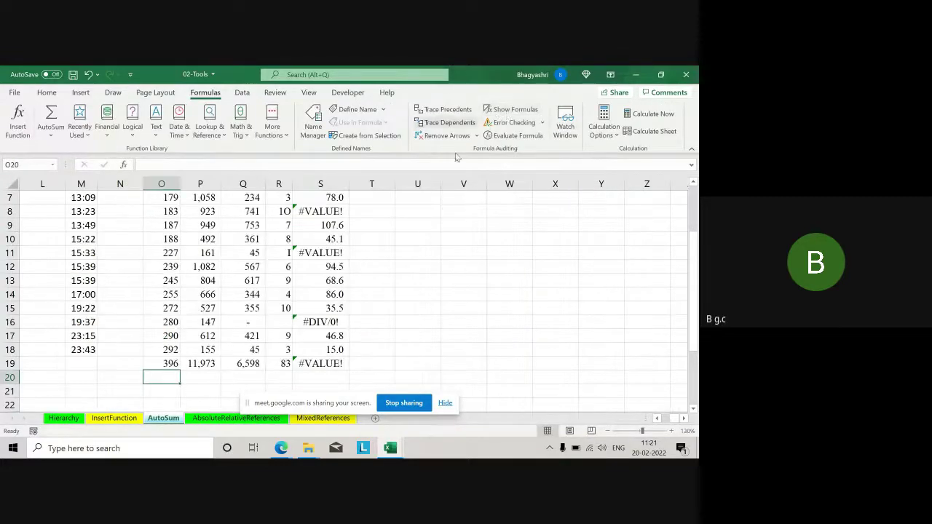
left_click(423, 253)
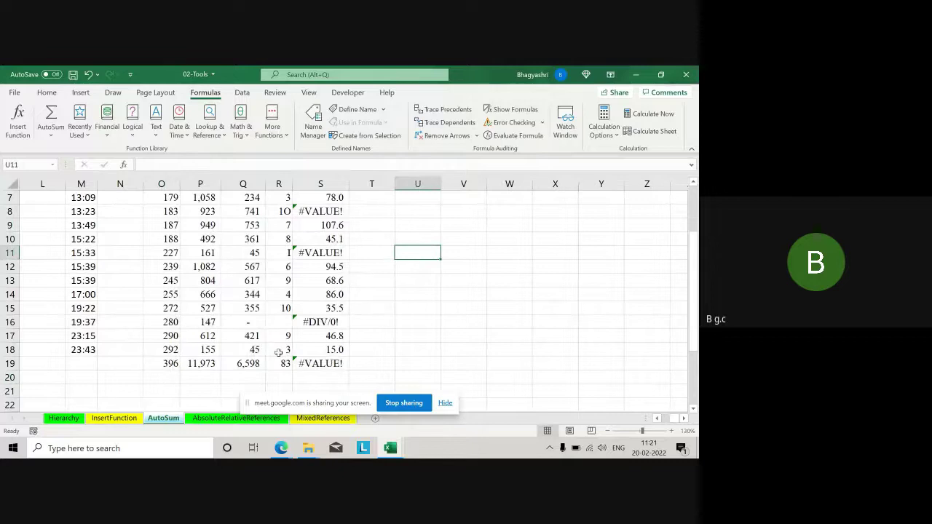
scroll(296, 351, "up", 2)
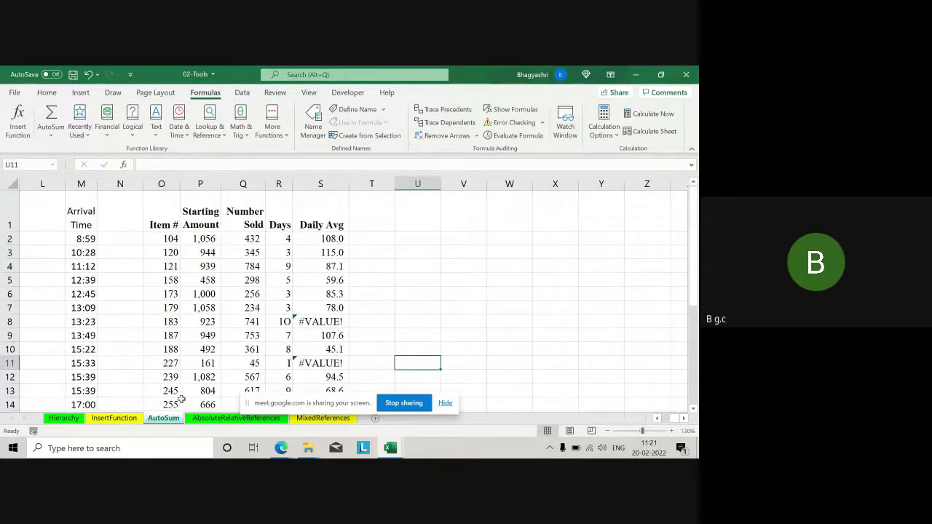
left_click(236, 418)
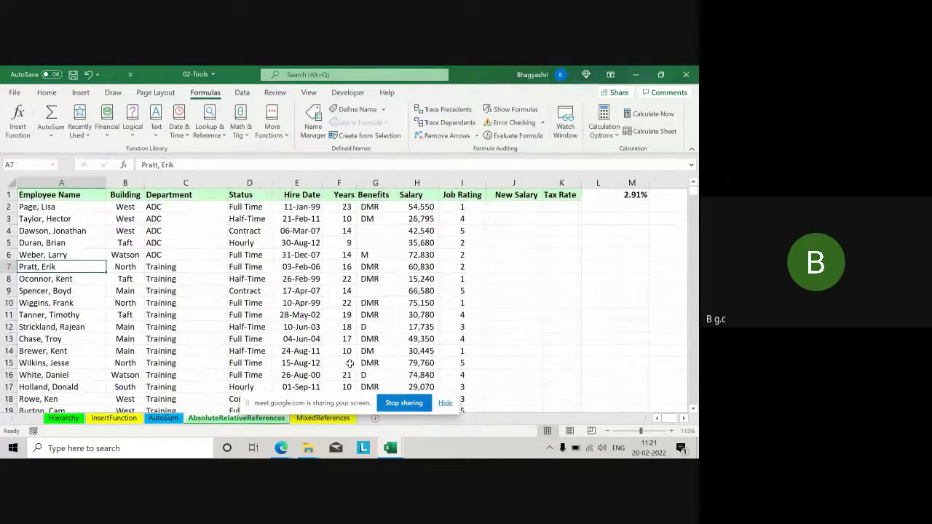
scroll(357, 363, "down", 5)
scroll(357, 363, "down", 10)
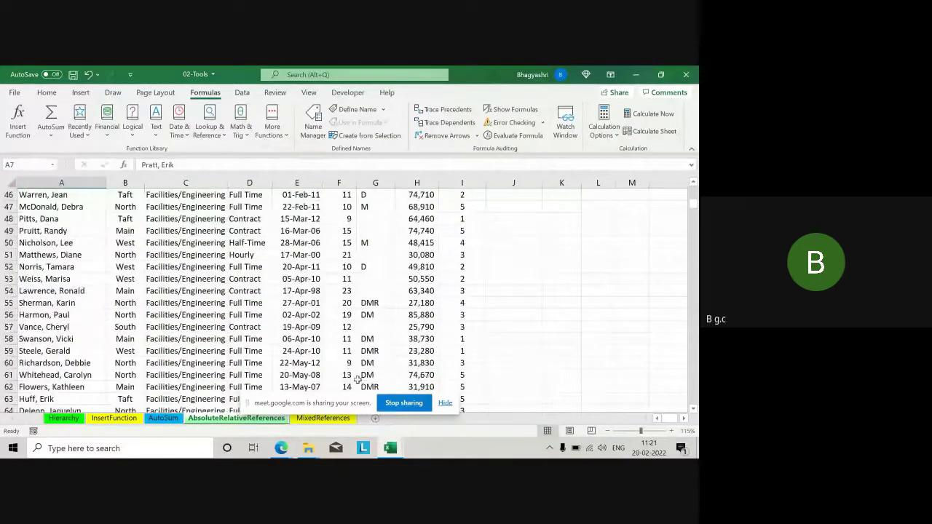
scroll(357, 380, "down", 15)
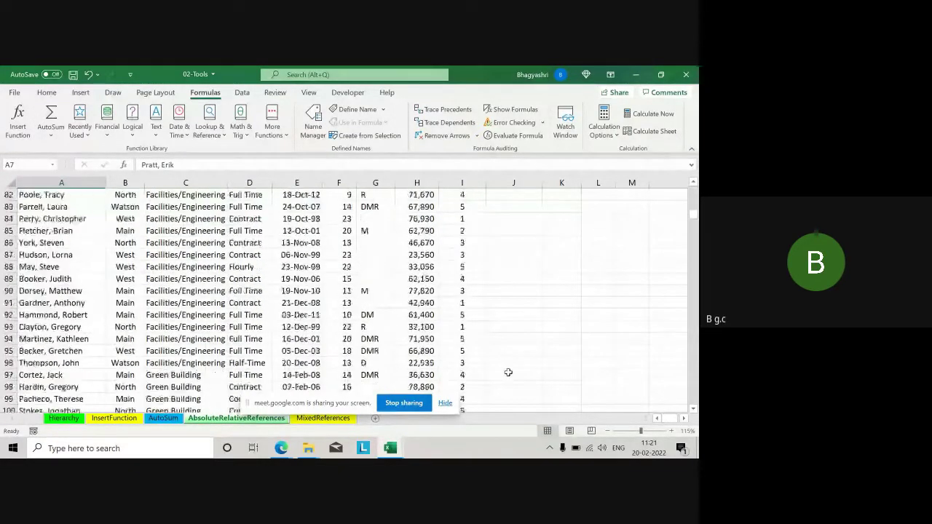
left_click(425, 304)
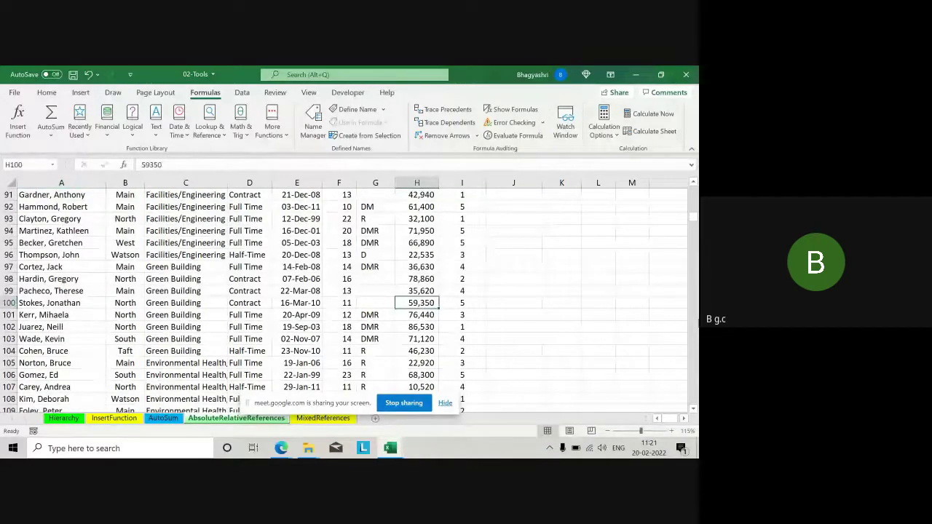
left_click_drag(426, 305, 425, 315)
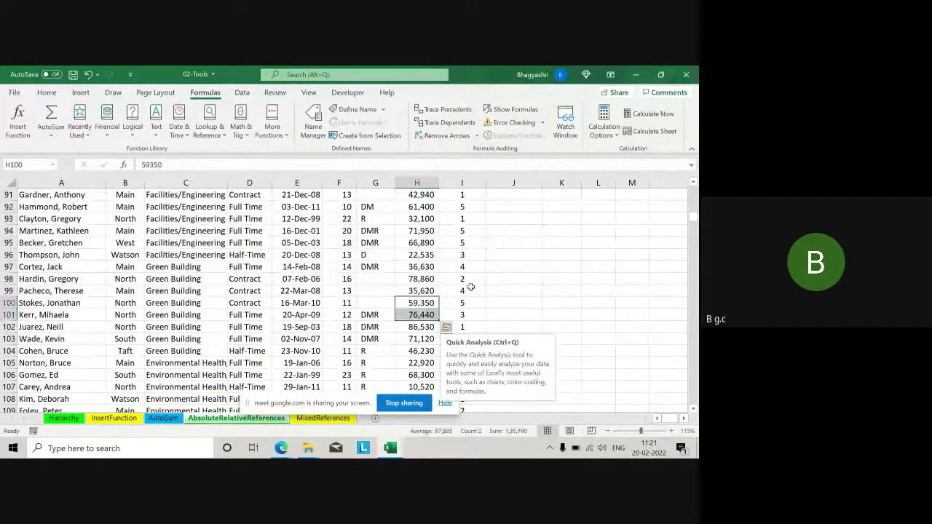
left_click(431, 291)
scroll(433, 286, "up", 9)
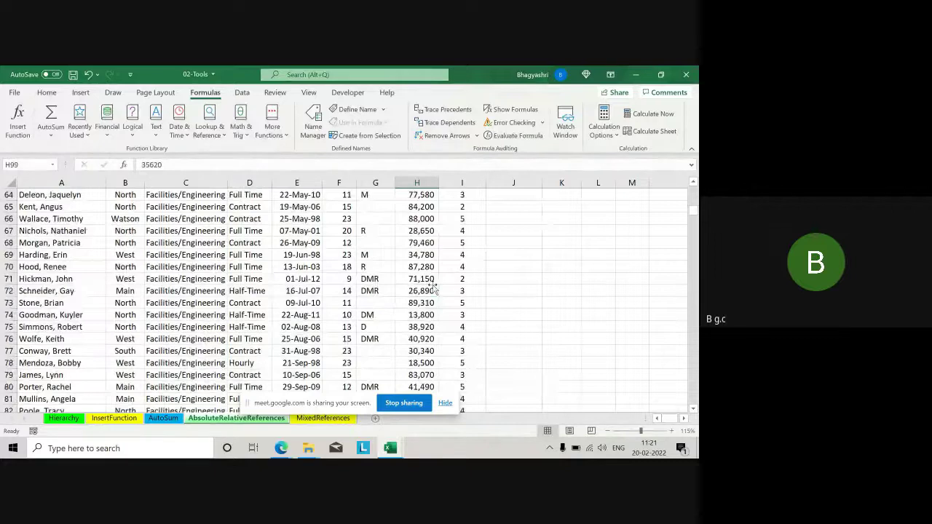
scroll(433, 286, "up", 20)
Enter =H2*I2 in J2 as the first New Salary value.
left_click(494, 211)
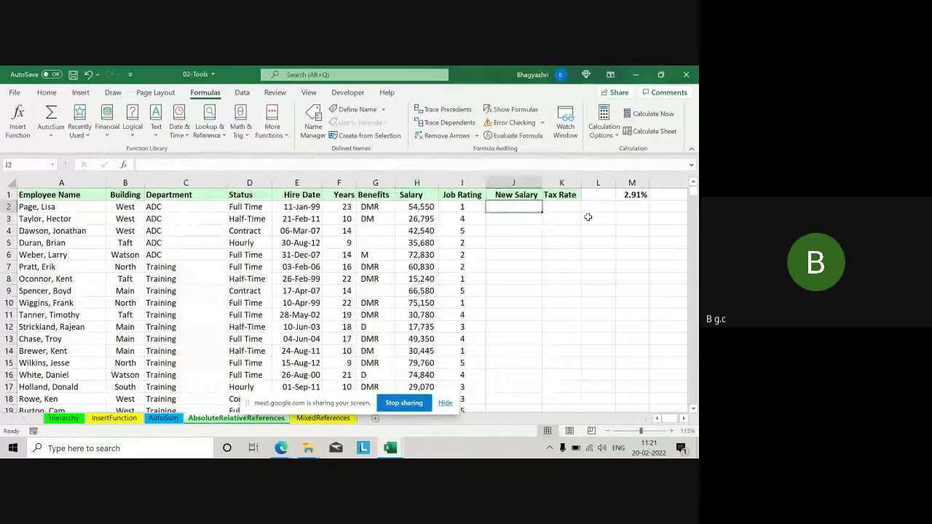
type("=")
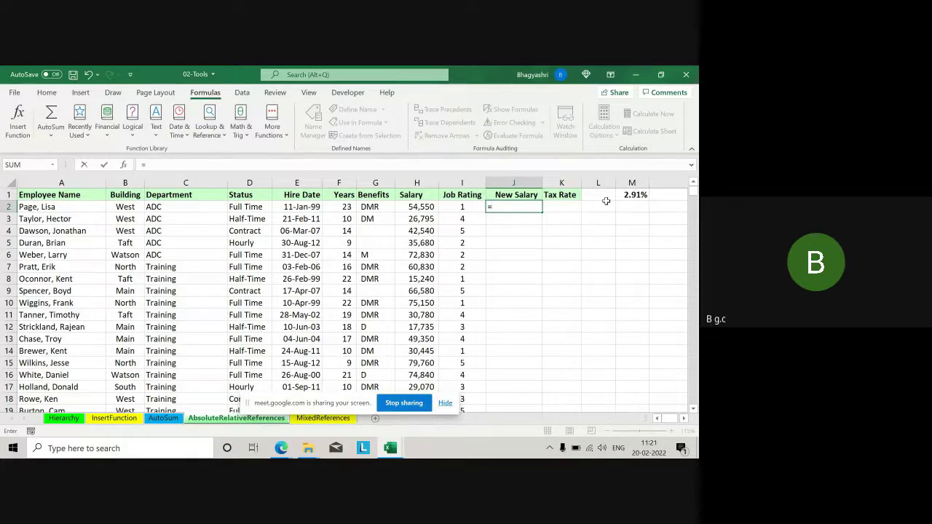
left_click(414, 207)
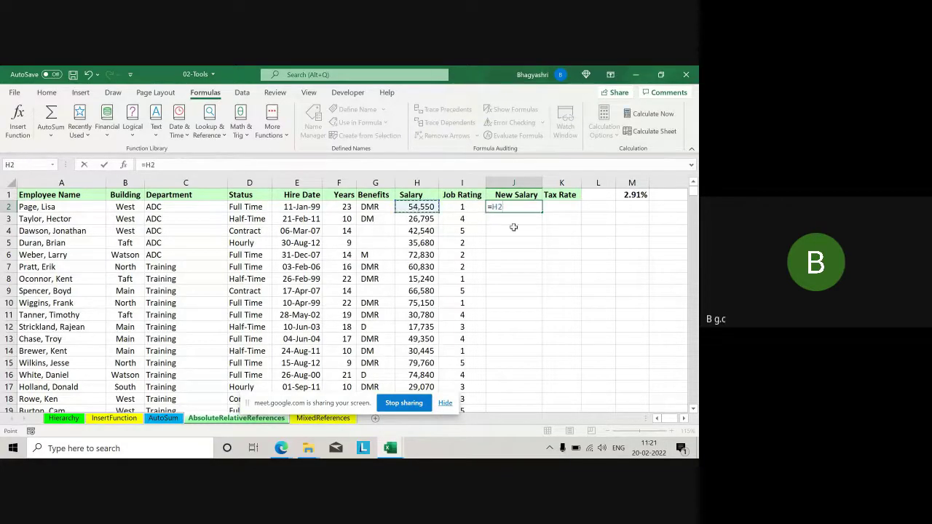
type("*")
left_click(463, 207)
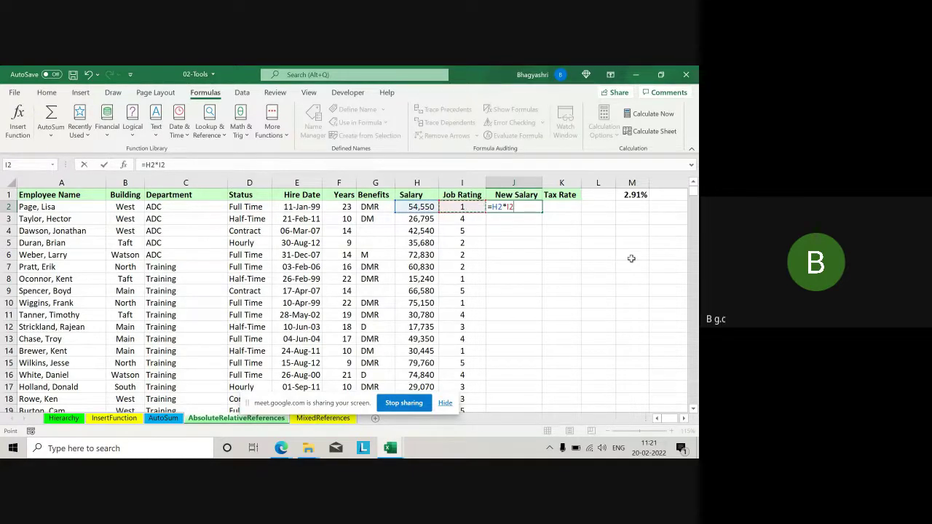
key("Return")
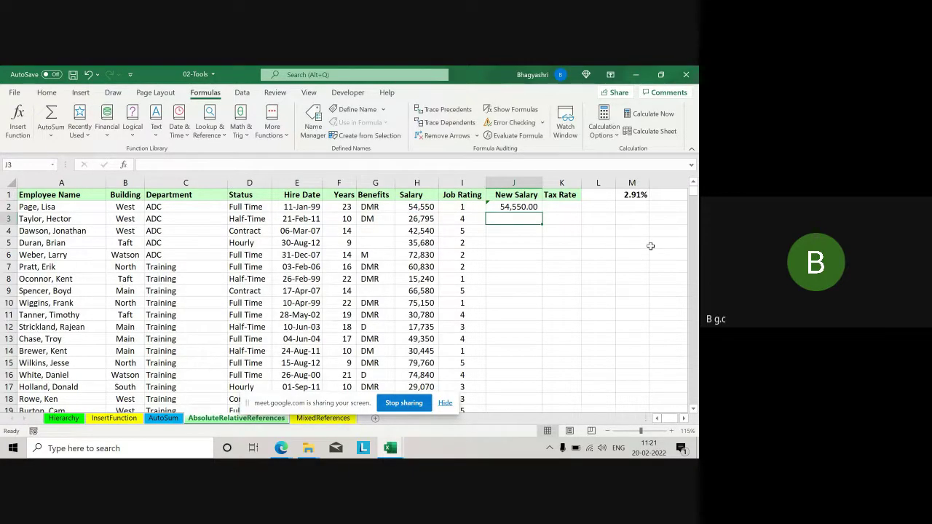
Fill the New Salary formula down the table, then select the Job Rating column.
left_click(515, 207)
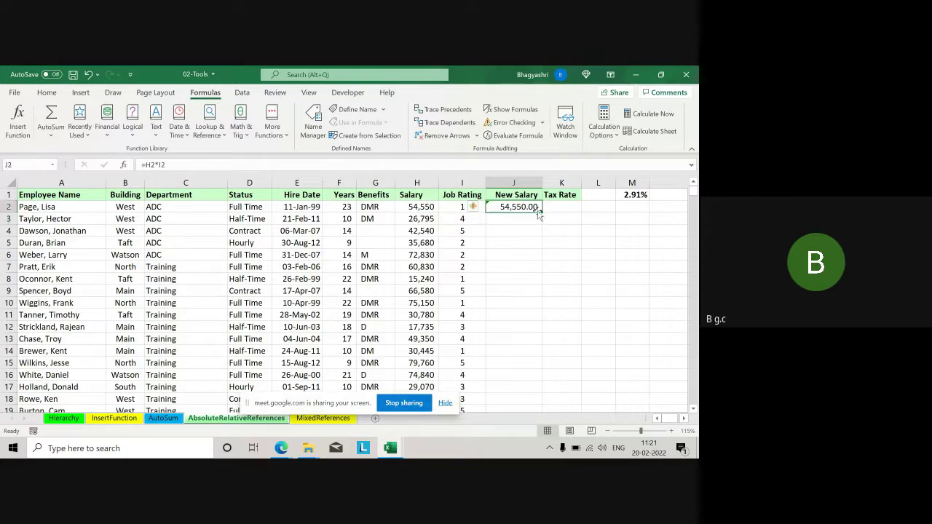
double_click(542, 211)
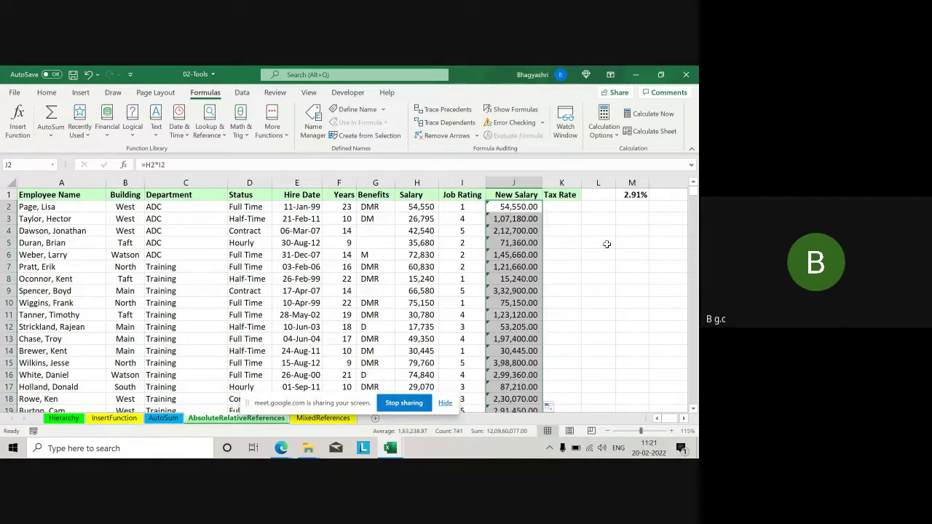
left_click(568, 255)
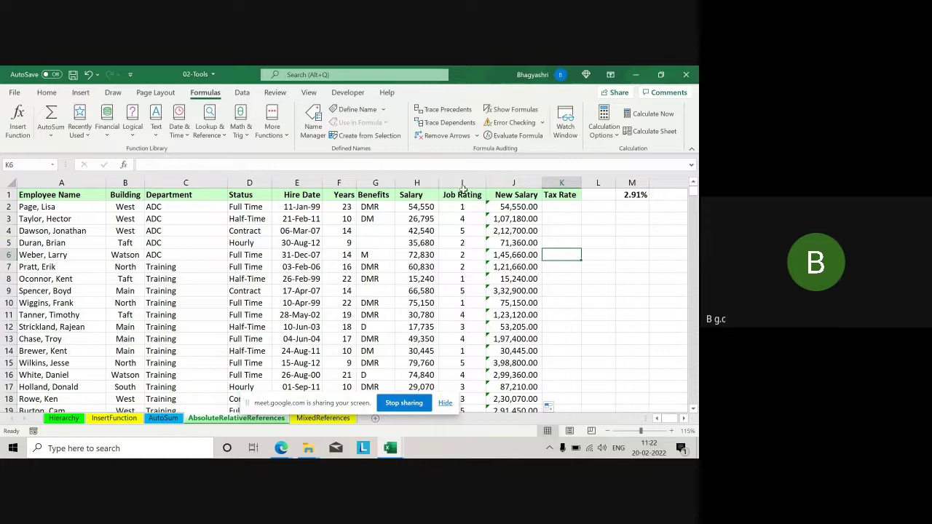
left_click(461, 182)
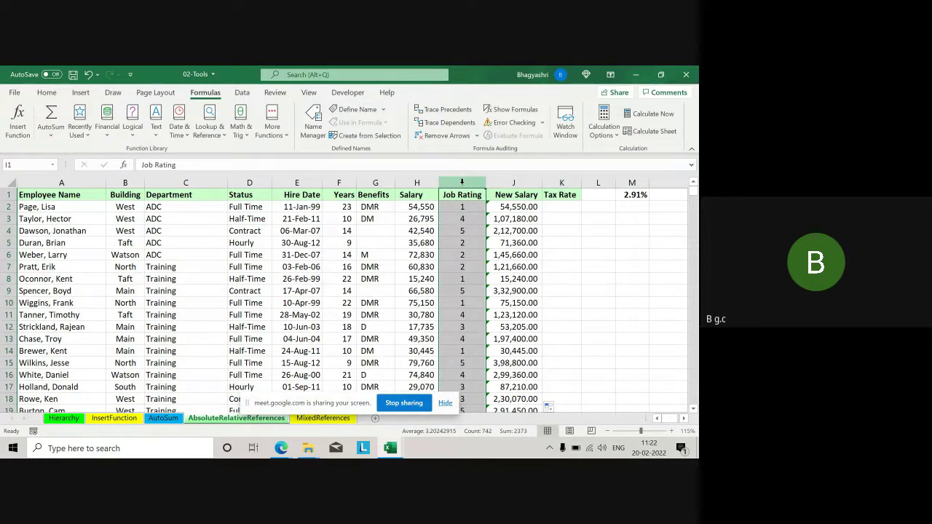
Minimize the 02-Tools window to reveal the Google Meet call.
left_click(635, 74)
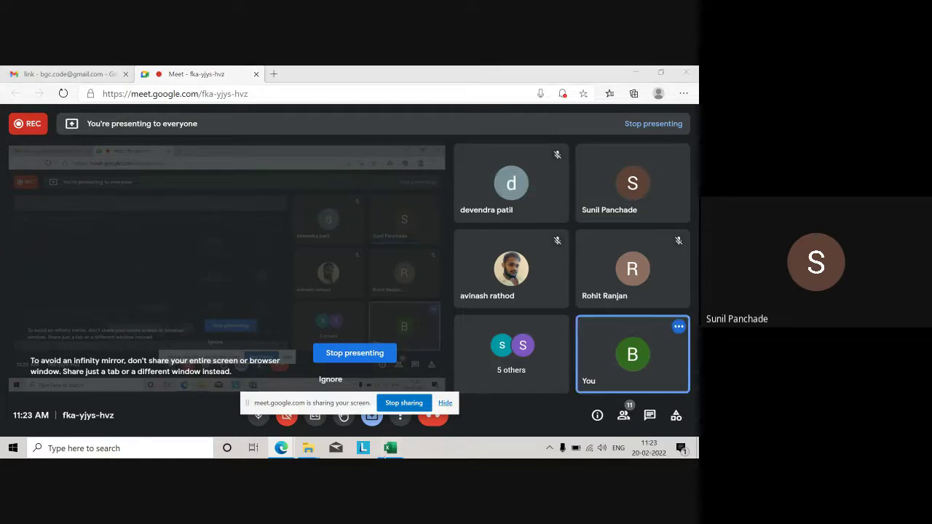
Bring 02-Tools back, restore and re-maximize it, then close it with Don't Save.
mouse_move(391, 445)
mouse_move(422, 421)
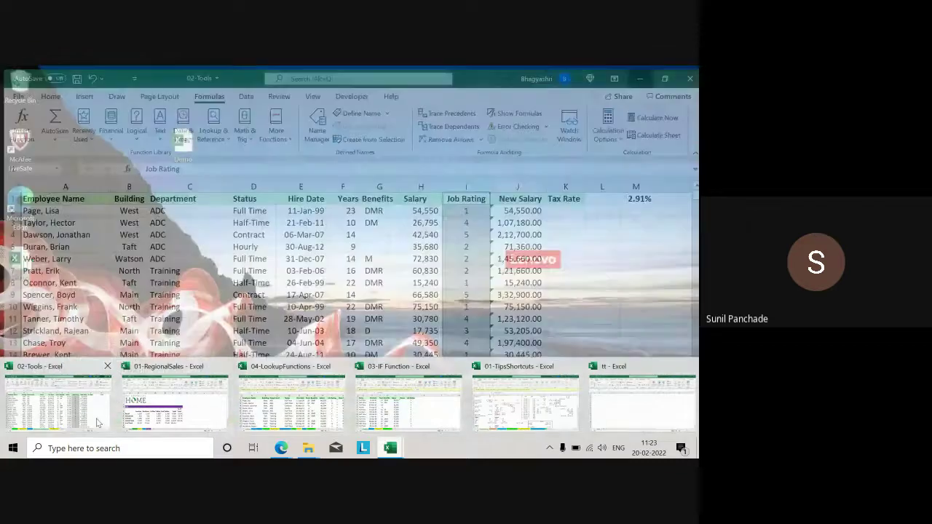
left_click(58, 400)
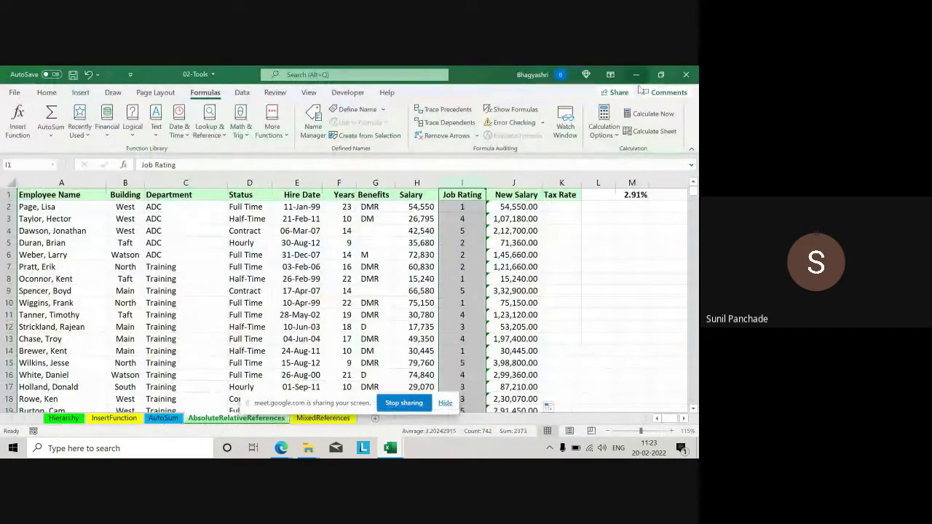
left_click(660, 75)
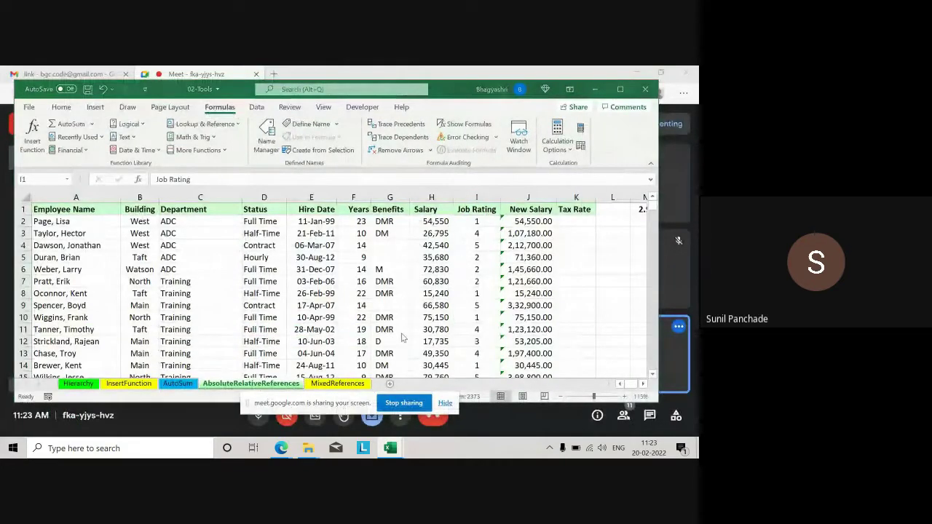
left_click(476, 198)
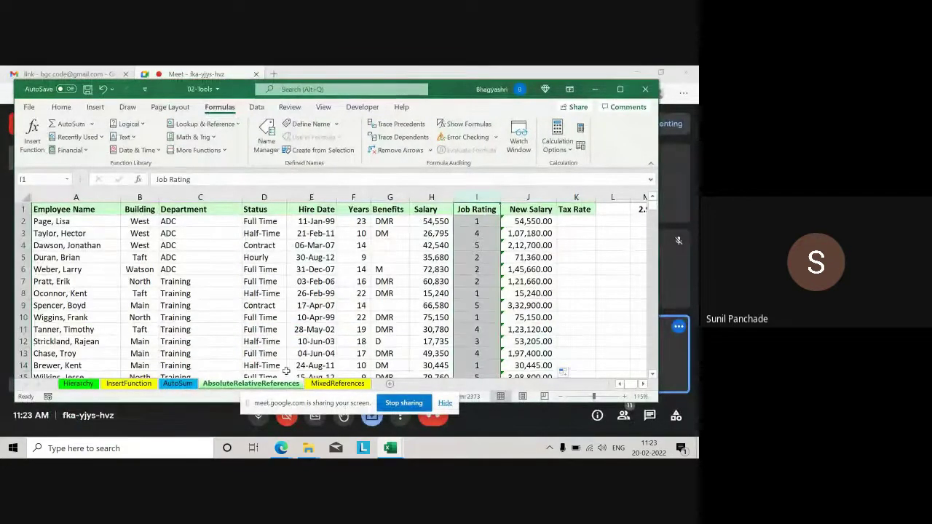
left_click(619, 89)
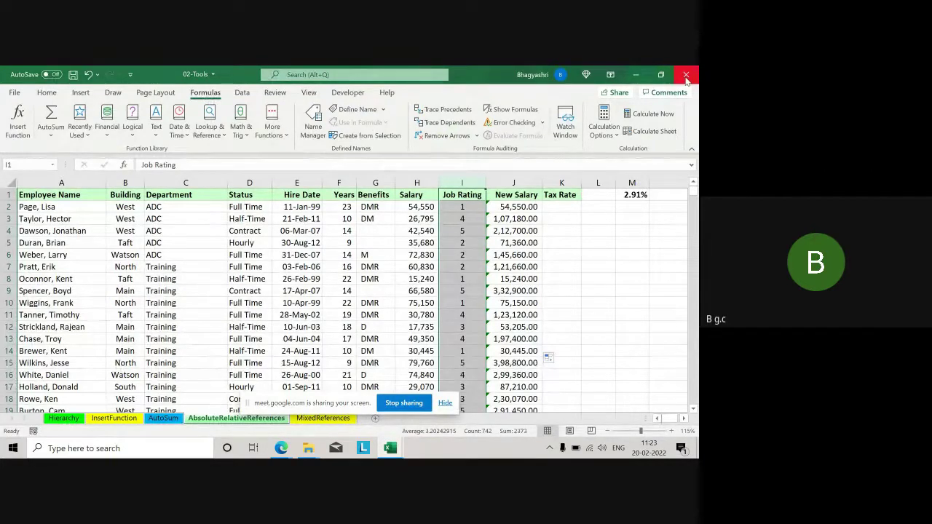
left_click(686, 76)
left_click(350, 282)
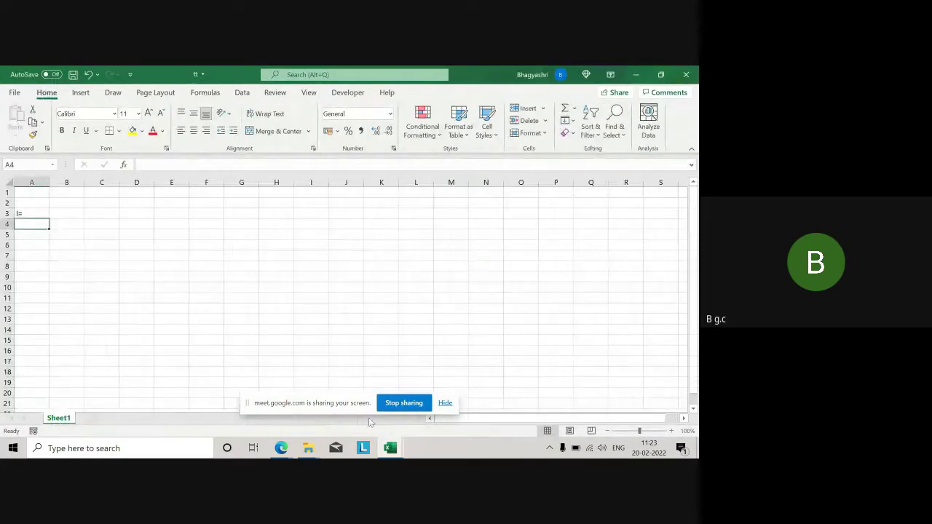
Switch to the 01-TipsShortcuts workbook and dismiss the activation product notice.
mouse_move(390, 448)
mouse_move(246, 430)
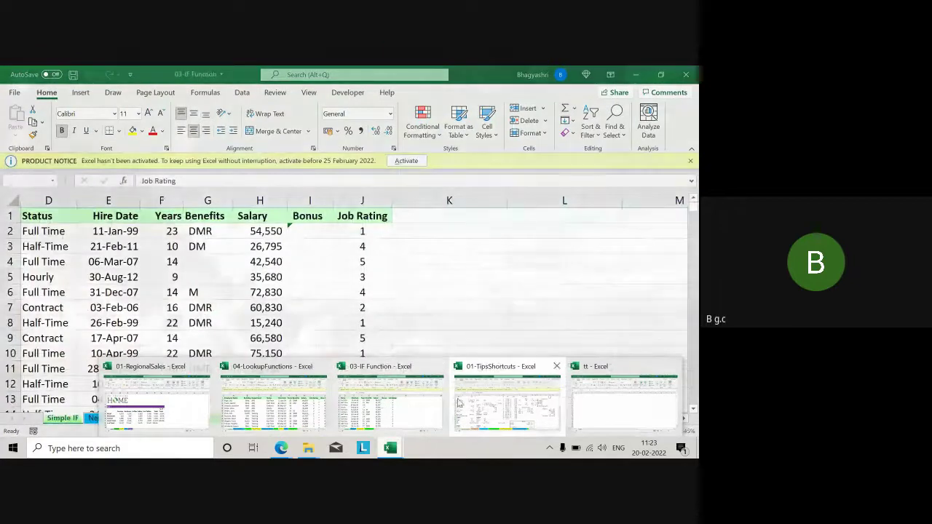
left_click(508, 404)
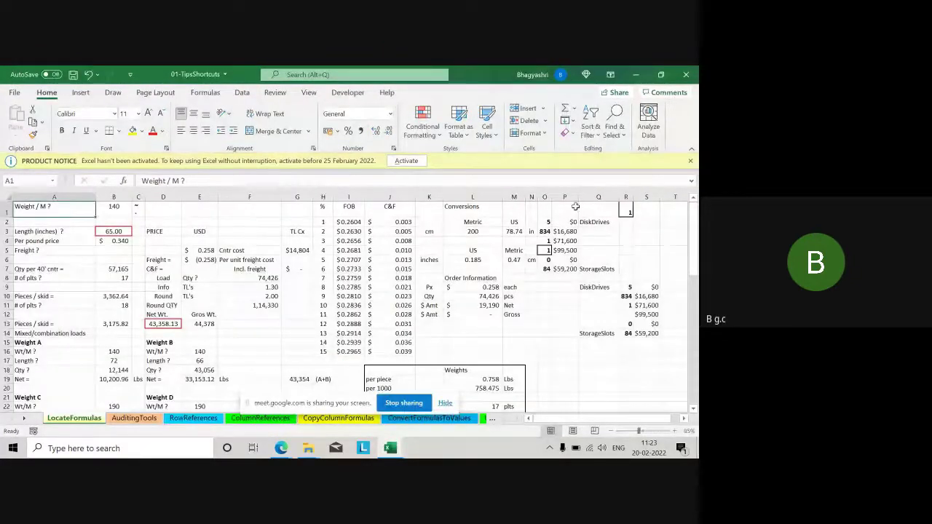
left_click(691, 161)
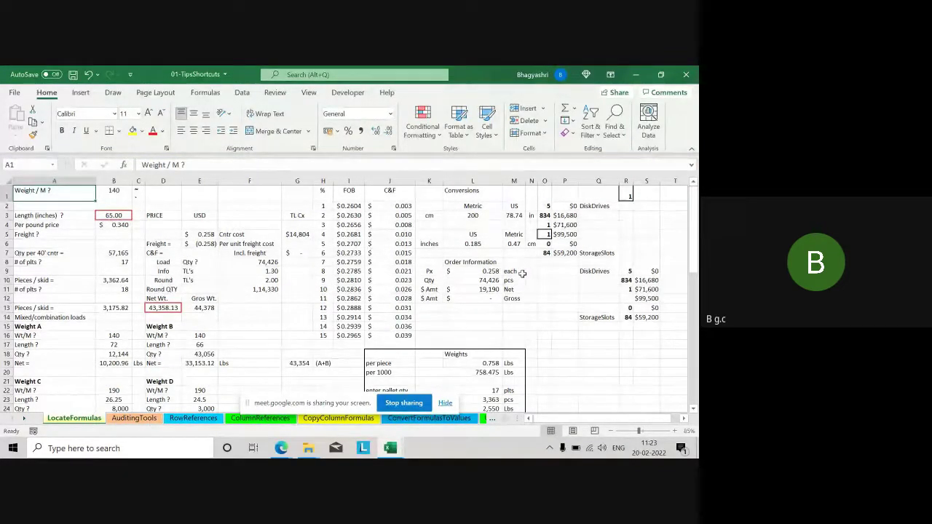
Browse AuditingTools and RowReferences, return to LocateFormulas, and show the Data tab.
left_click(139, 419)
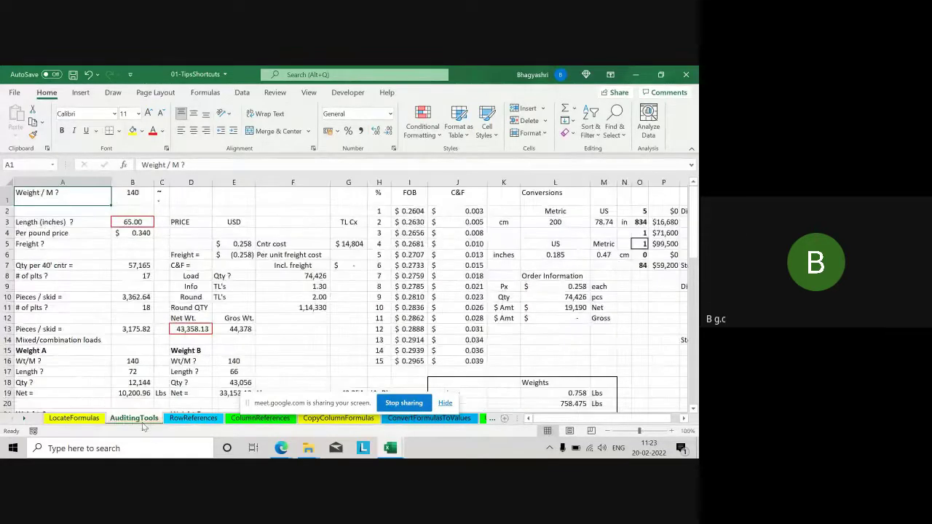
left_click(191, 419)
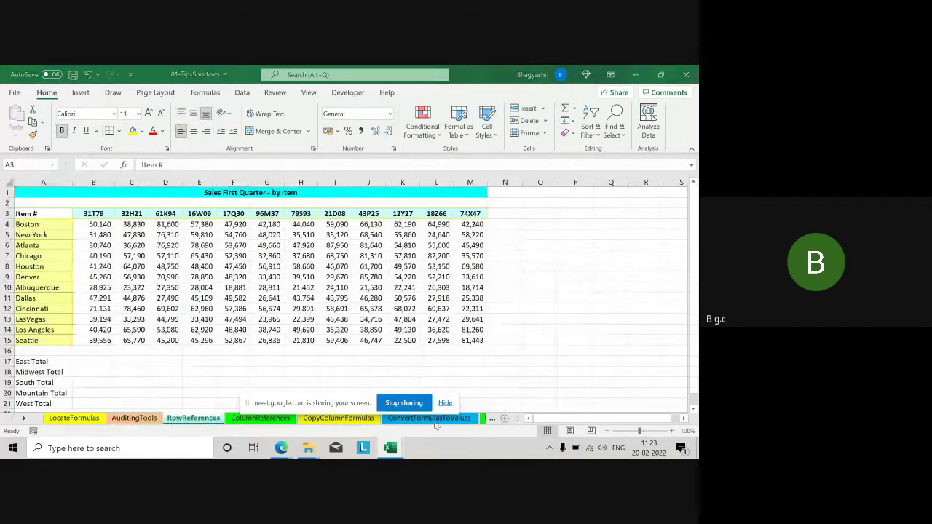
left_click(90, 420)
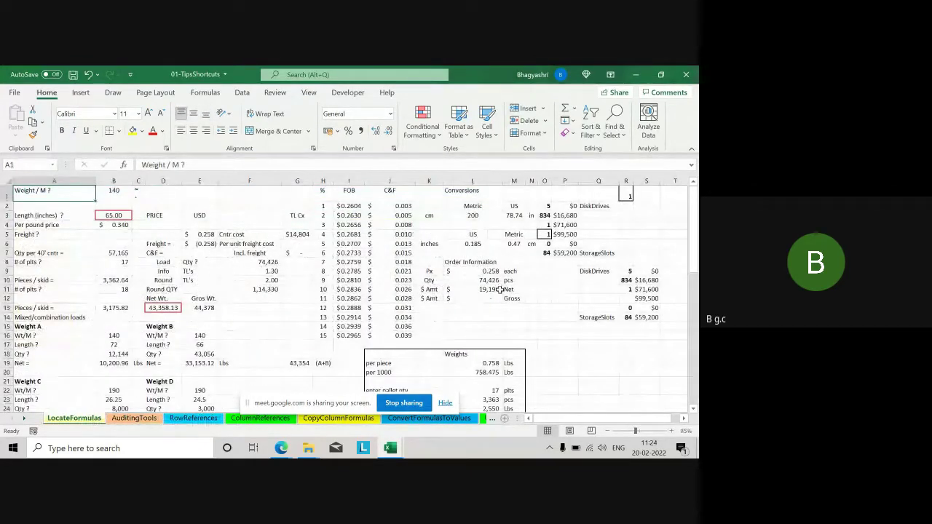
scroll(501, 290, "down", 9)
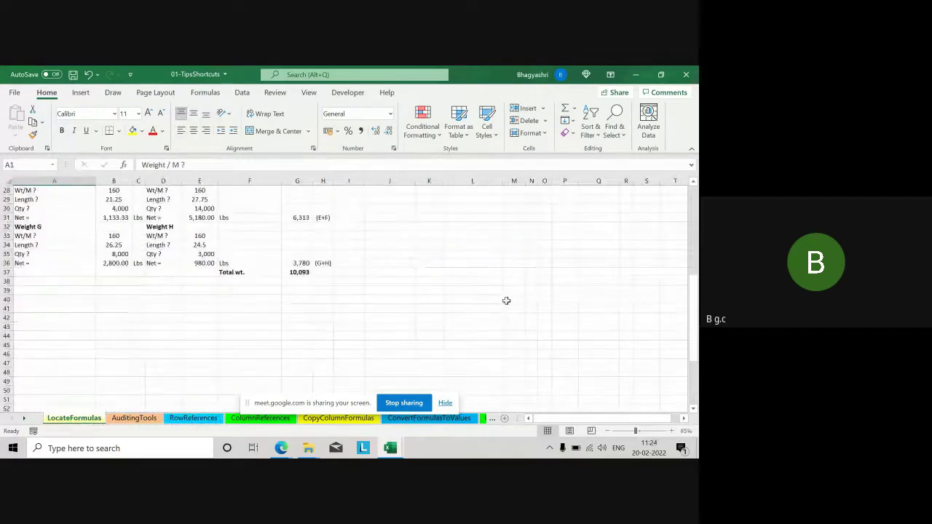
scroll(505, 299, "up", 9)
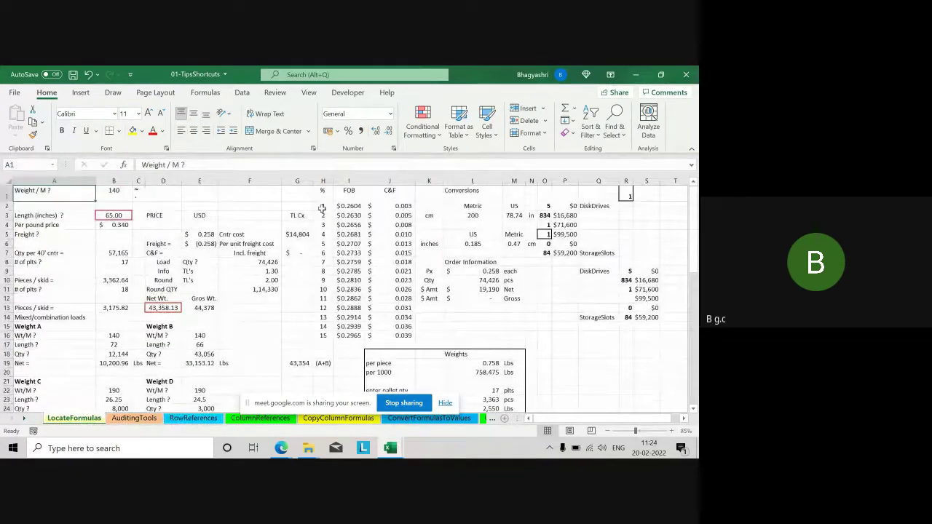
left_click(242, 92)
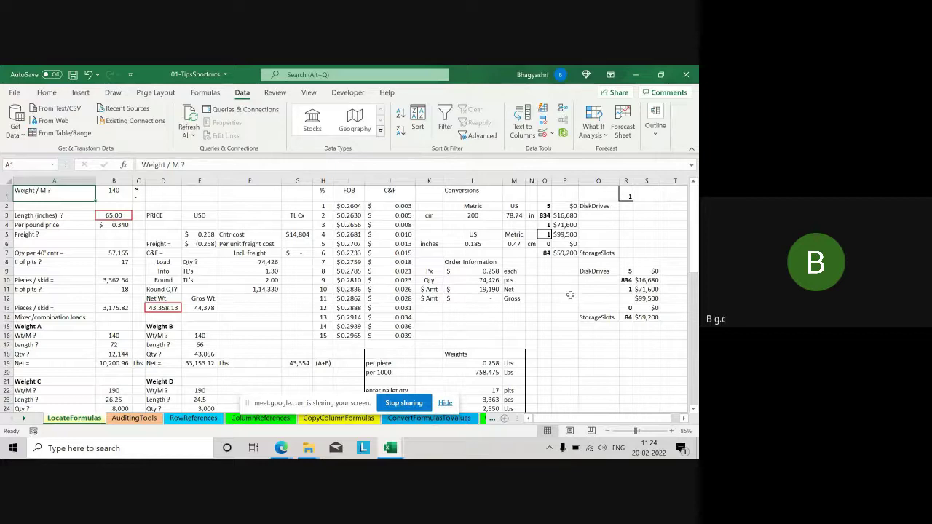
Browse AuditingTools, RowReferences and LocateFormulas, end on ConvertFormulasToValues, then close the workbook.
left_click(132, 420)
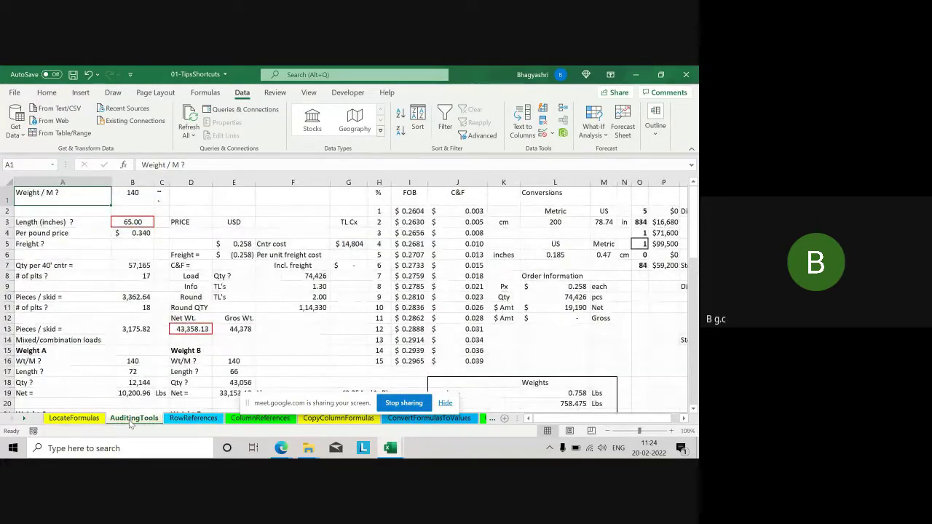
left_click(180, 420)
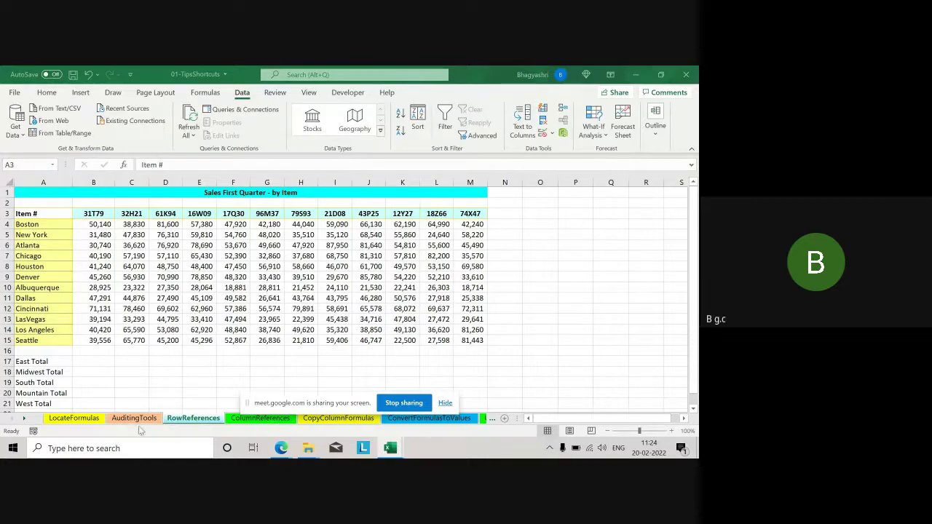
left_click(118, 422)
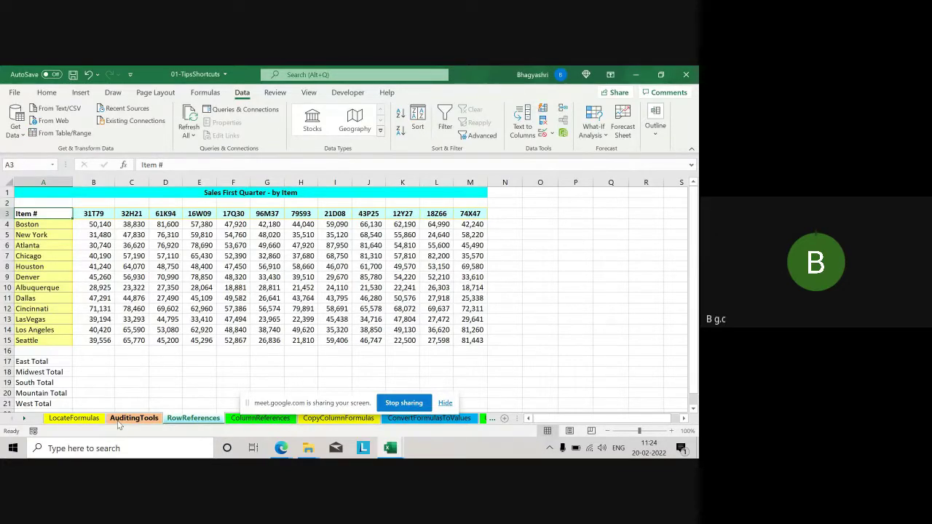
left_click(81, 419)
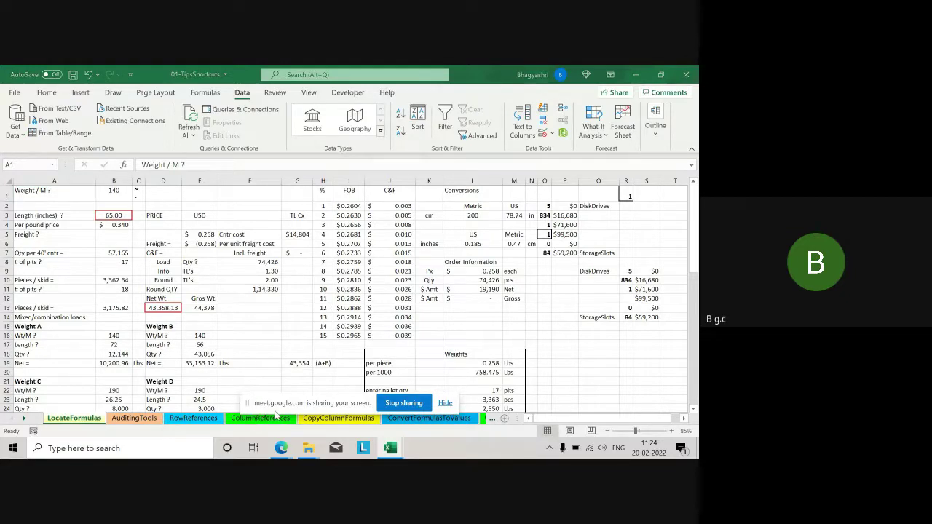
left_click_drag(275, 412, 552, 407)
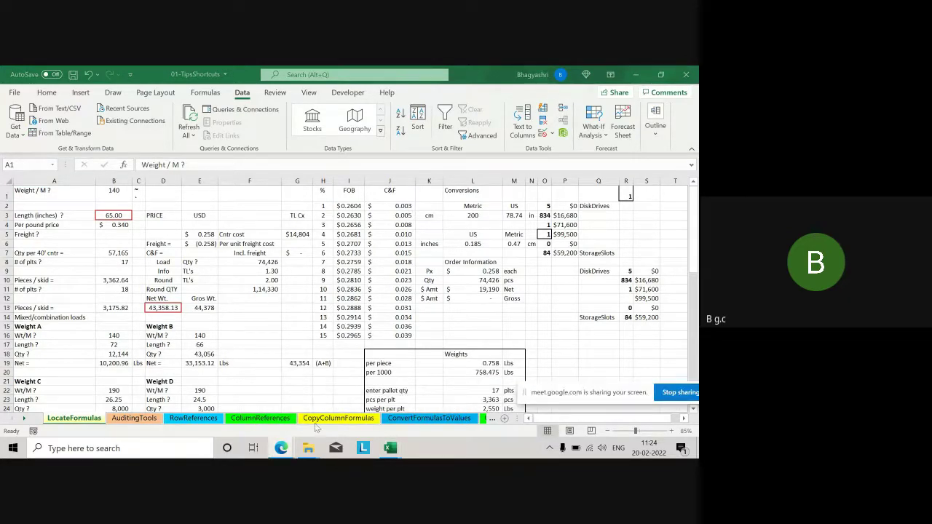
left_click(435, 418)
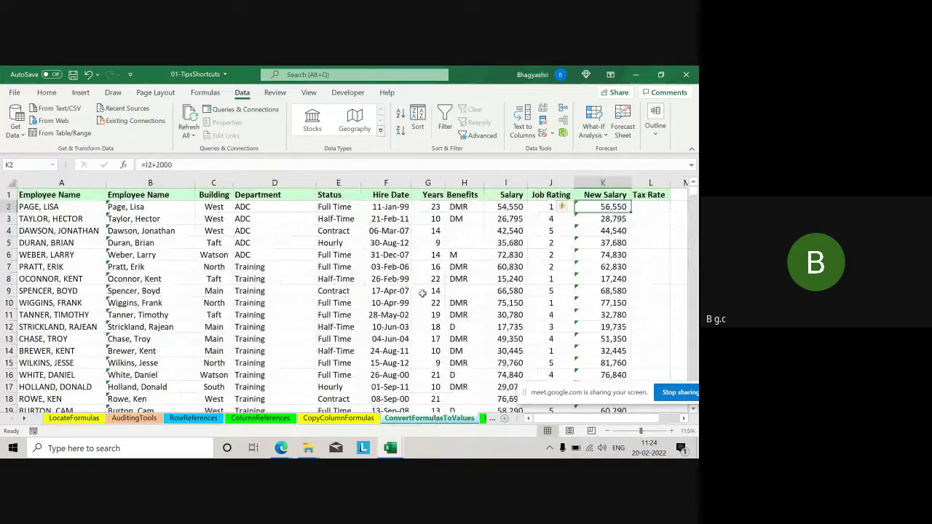
left_click(686, 74)
Discard 01-TipsShortcuts changes, bring 03-IF Function forward, and dismiss the activation notice.
left_click(347, 282)
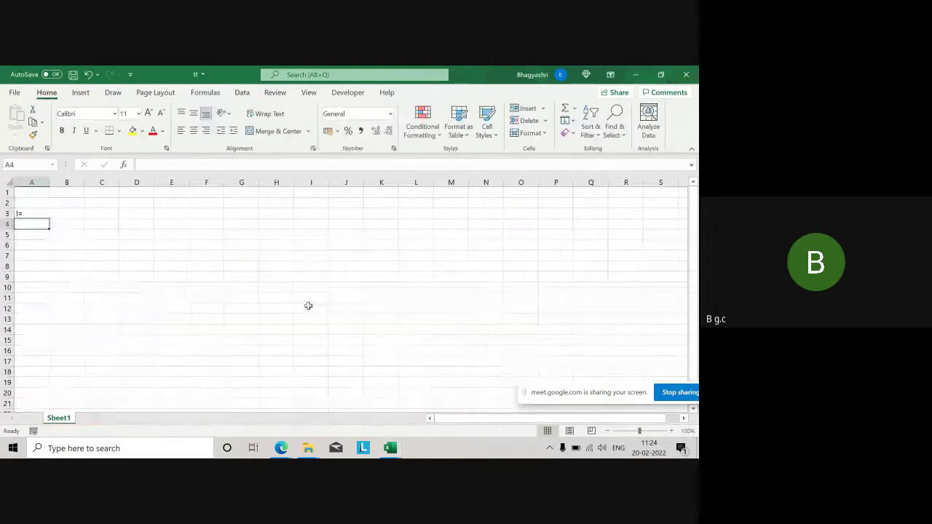
mouse_move(390, 446)
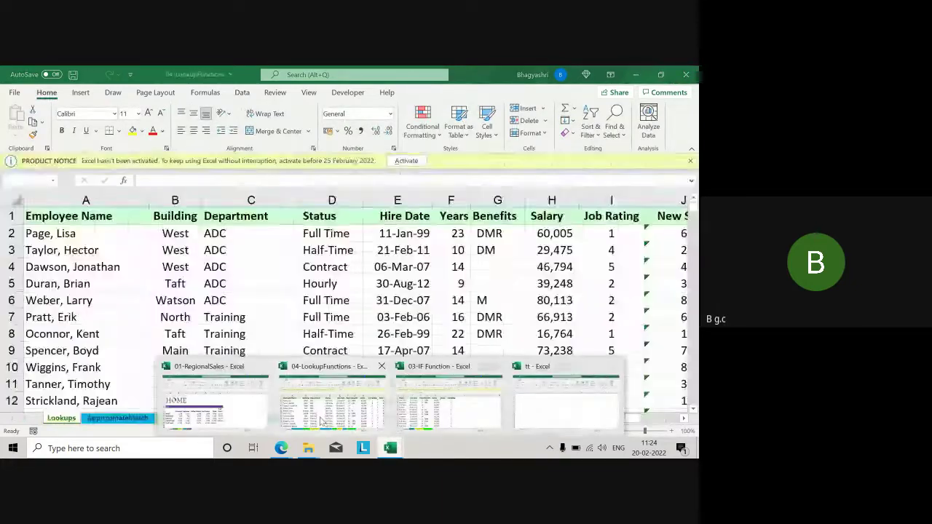
left_click(444, 409)
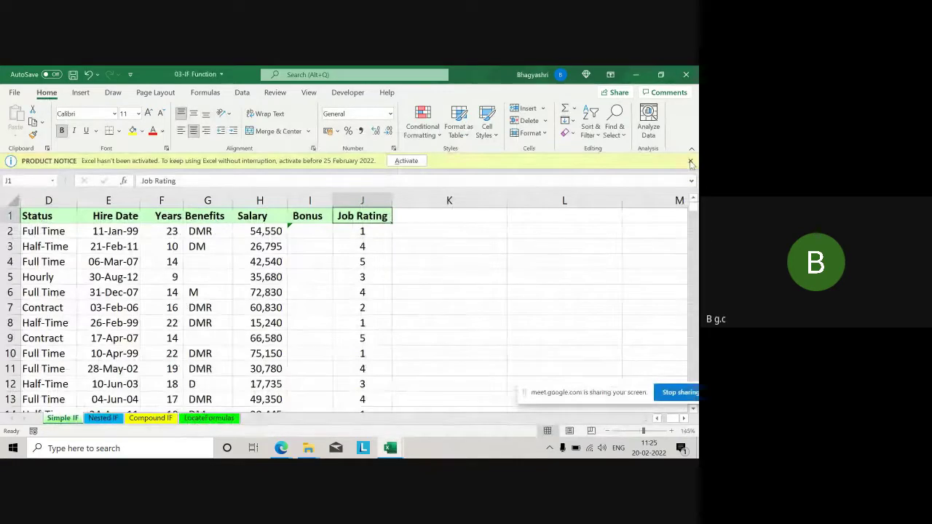
left_click(690, 161)
left_click(597, 214)
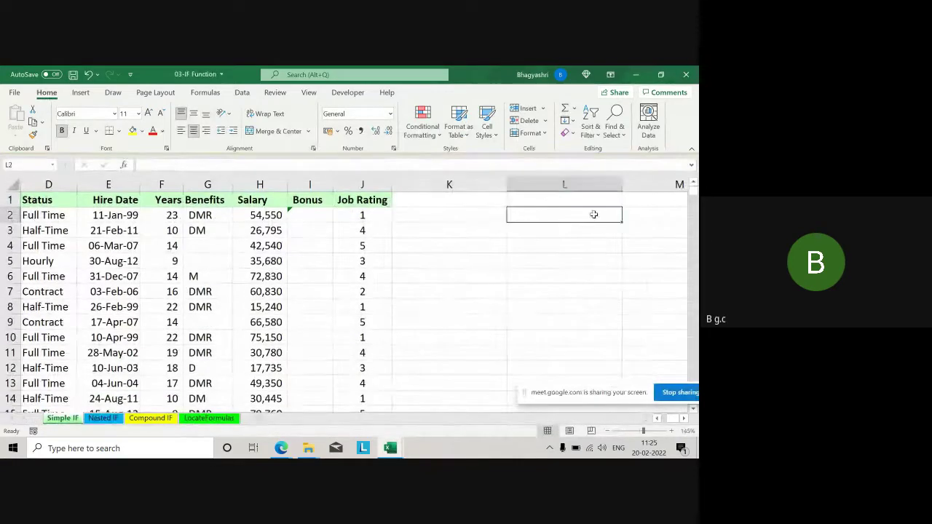
Inspect K4, the Years formula in F9, salary in H6, and job ratings J2–J5.
left_click(399, 247)
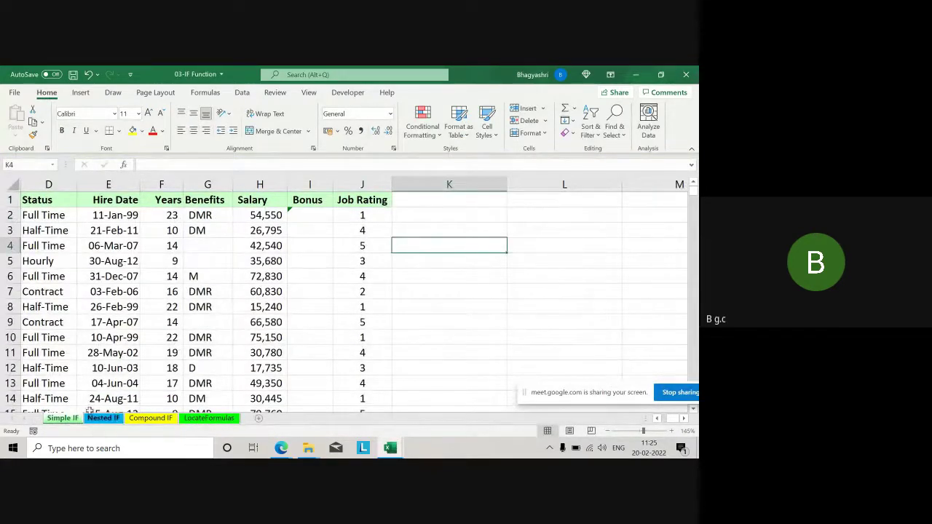
left_click(157, 320)
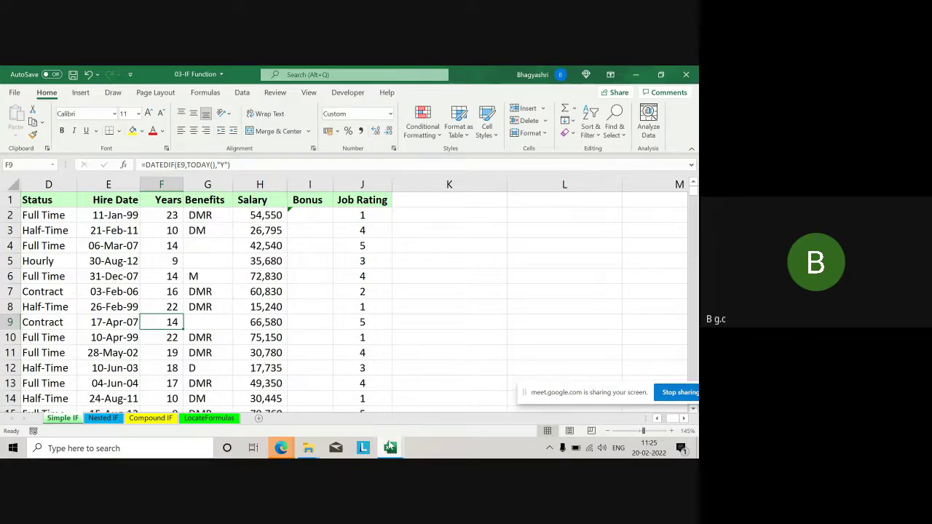
left_click(268, 276)
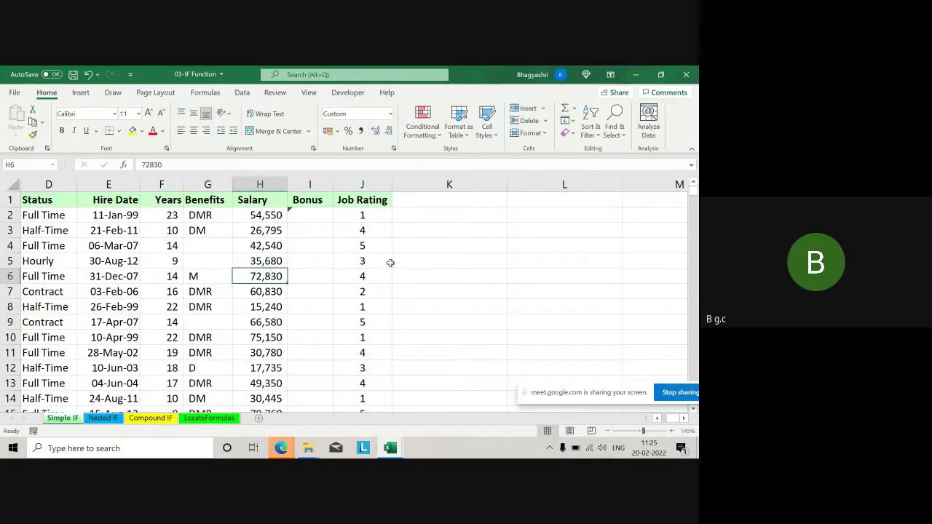
left_click(362, 258)
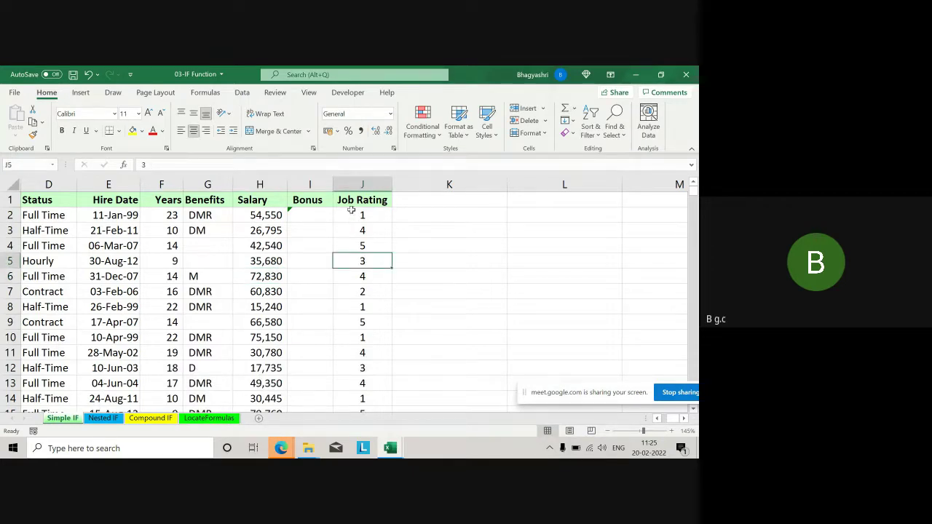
left_click(351, 211)
left_click(369, 234)
left_click(369, 251)
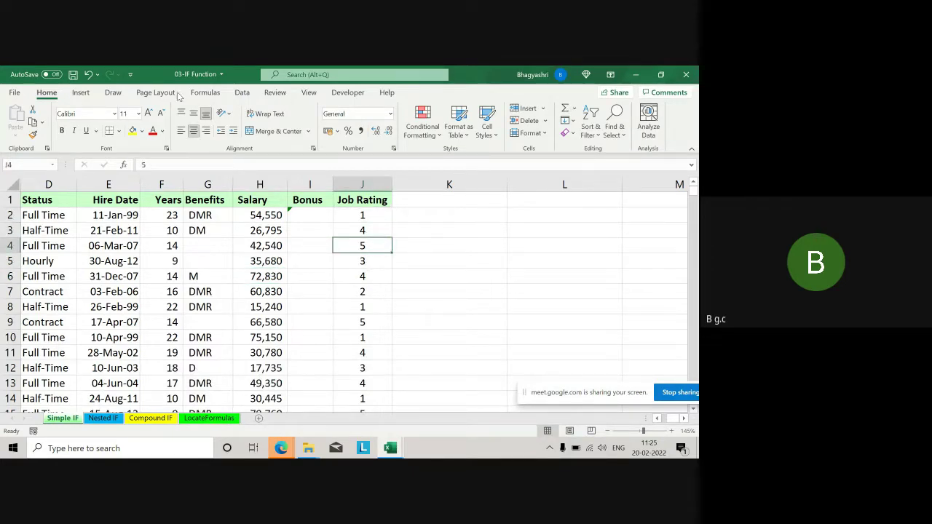
Show formulas on the Simple IF sheet, then switch over to the Meet call.
left_click(205, 93)
left_click(511, 110)
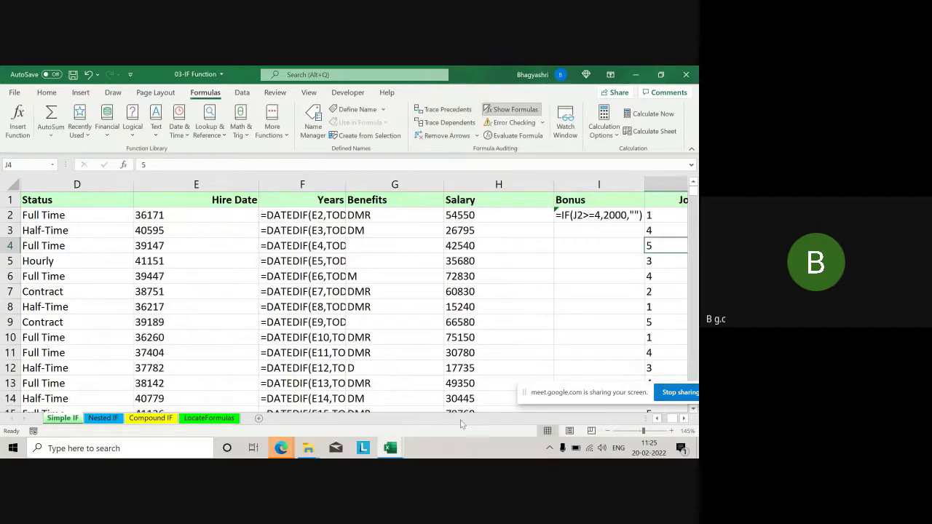
key("alt+Tab")
left_click(675, 415)
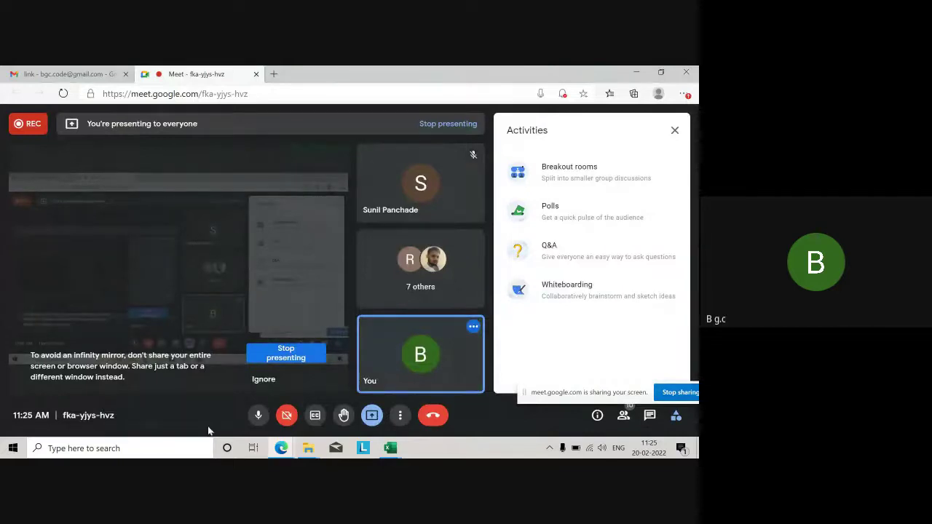
left_click(390, 447)
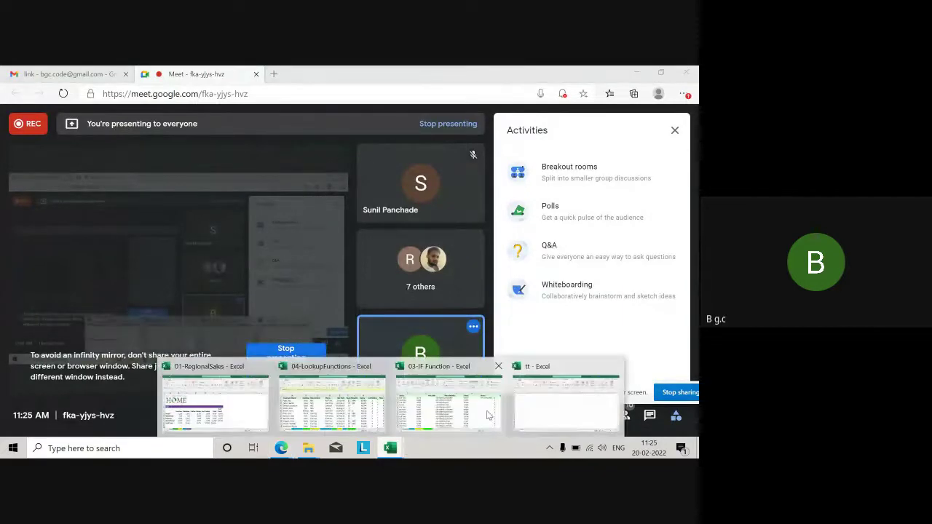
left_click(244, 408)
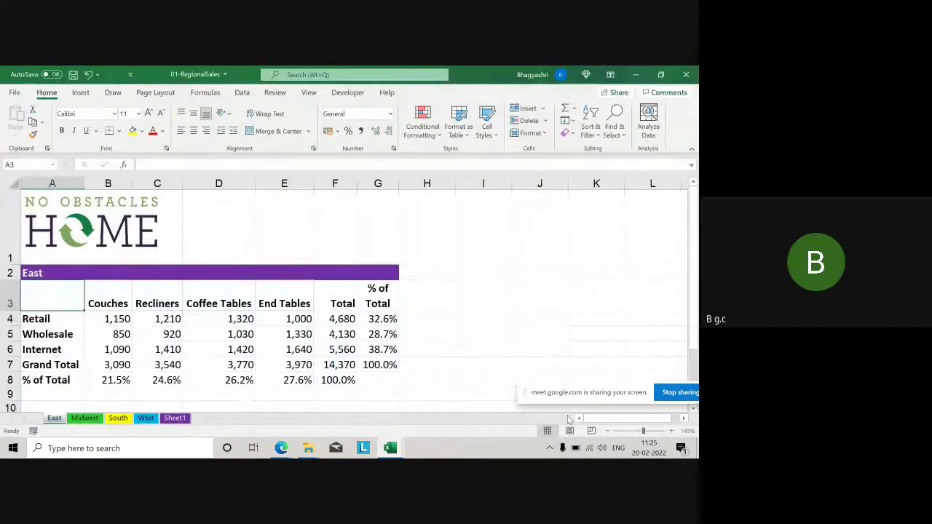
mouse_move(362, 433)
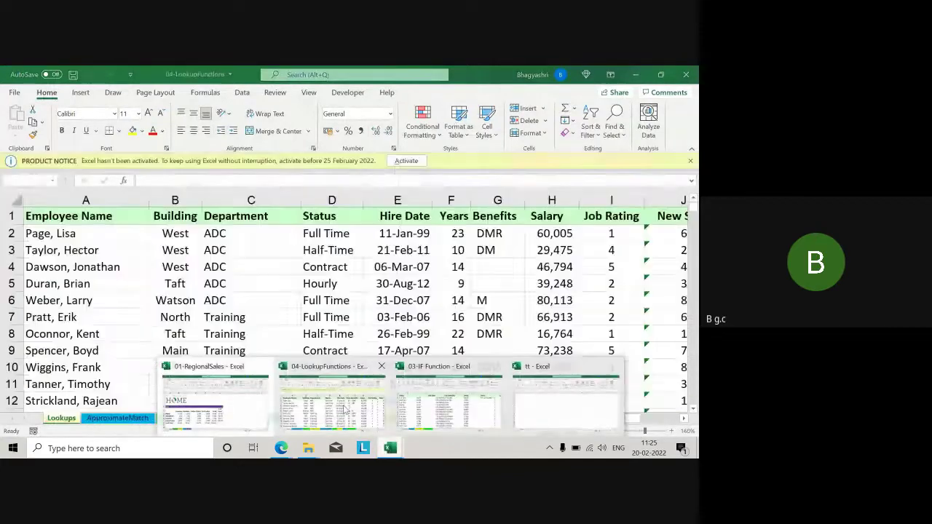
left_click(449, 401)
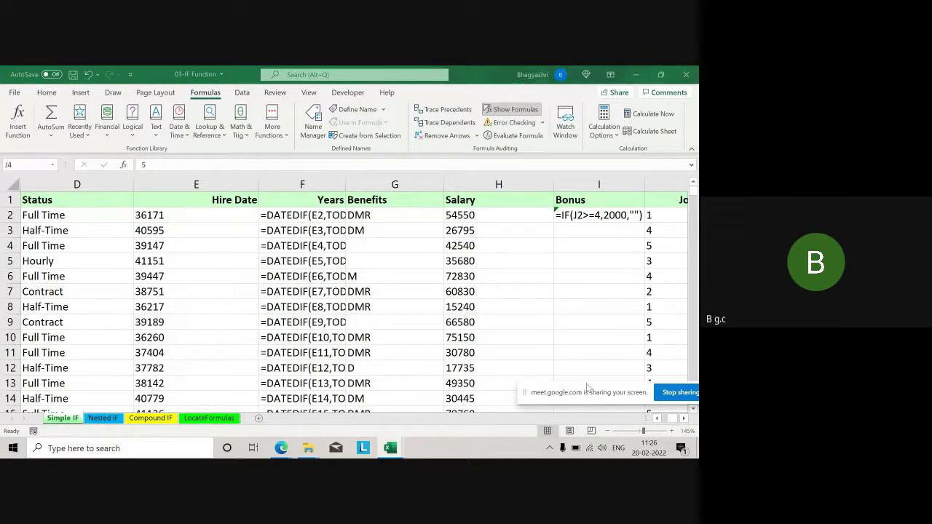
Fill the I2 Bonus formula down column I and turn Show Formulas off.
left_click_drag(587, 387, 11, 83)
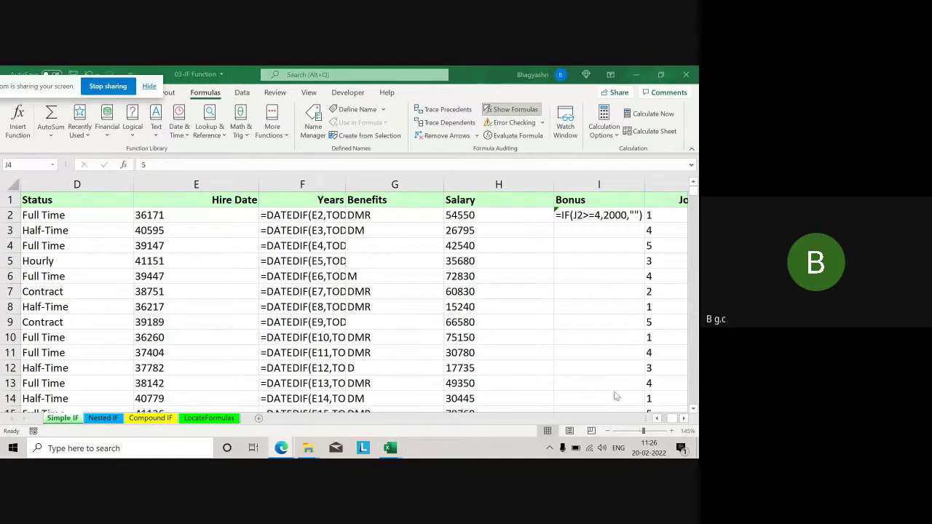
left_click(686, 420)
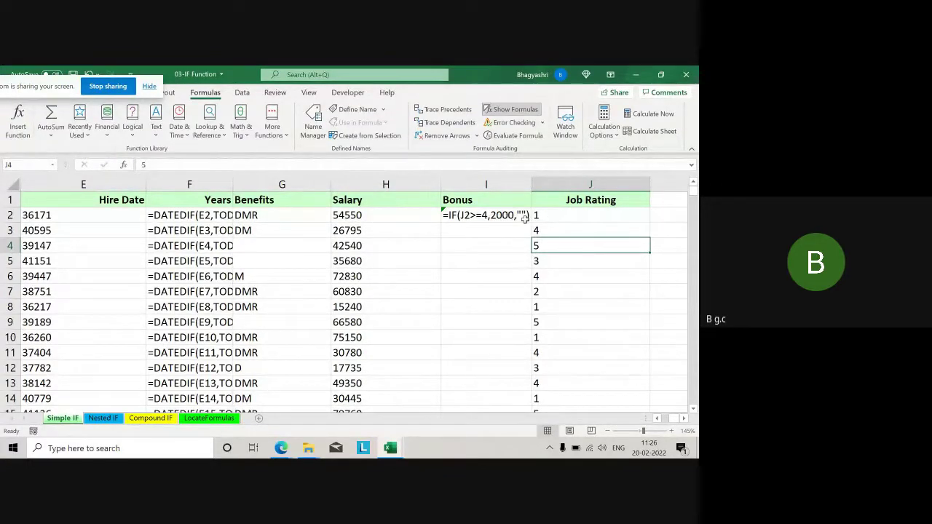
left_click(504, 235)
left_click(501, 215)
double_click(533, 221)
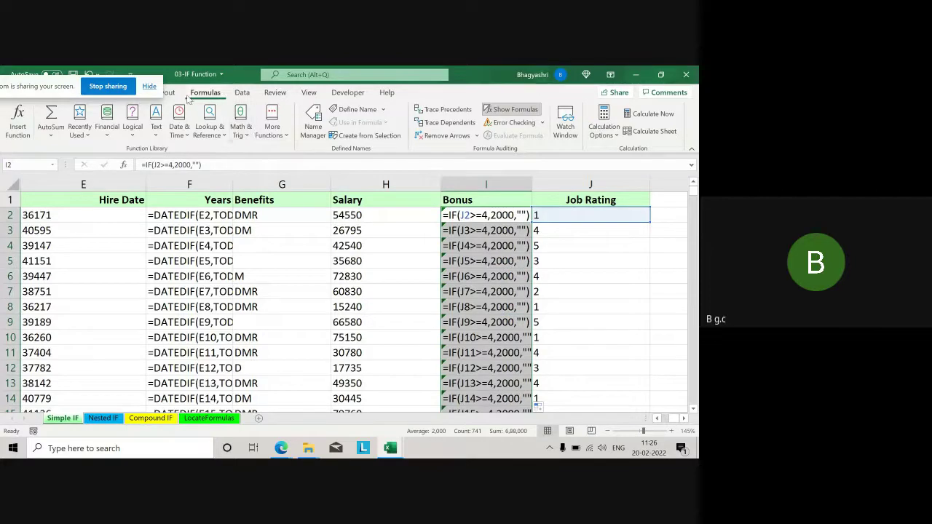
left_click(497, 111)
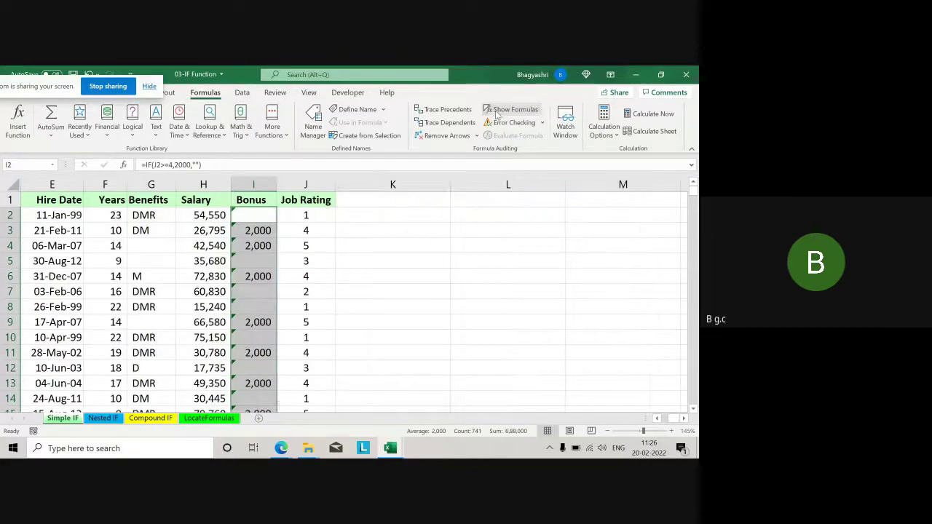
left_click(547, 233)
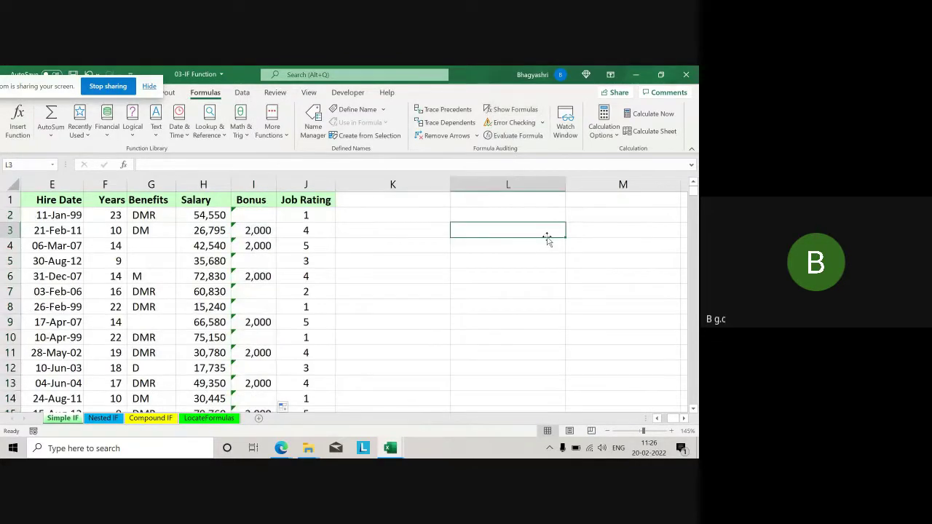
Review the Bonus and Job Rating columns, then reselect the I2 Bonus formula.
left_click(253, 183)
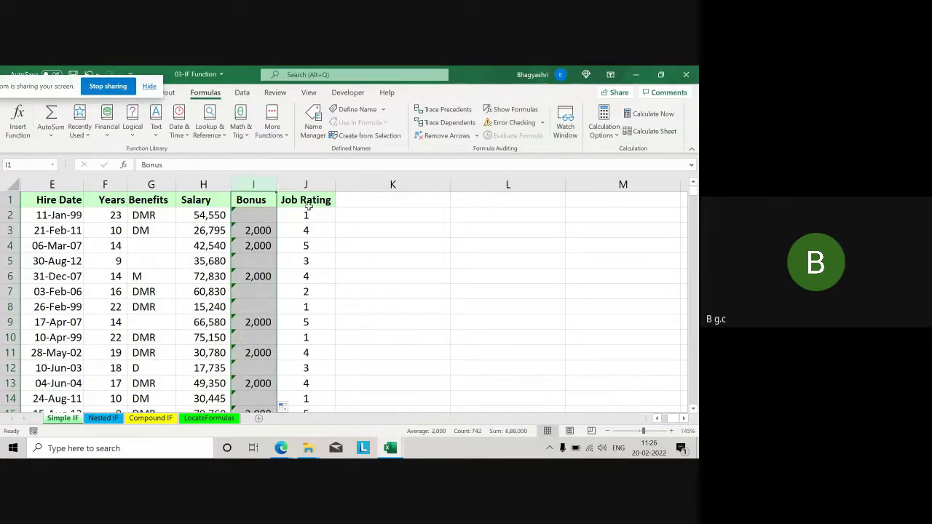
left_click(311, 184)
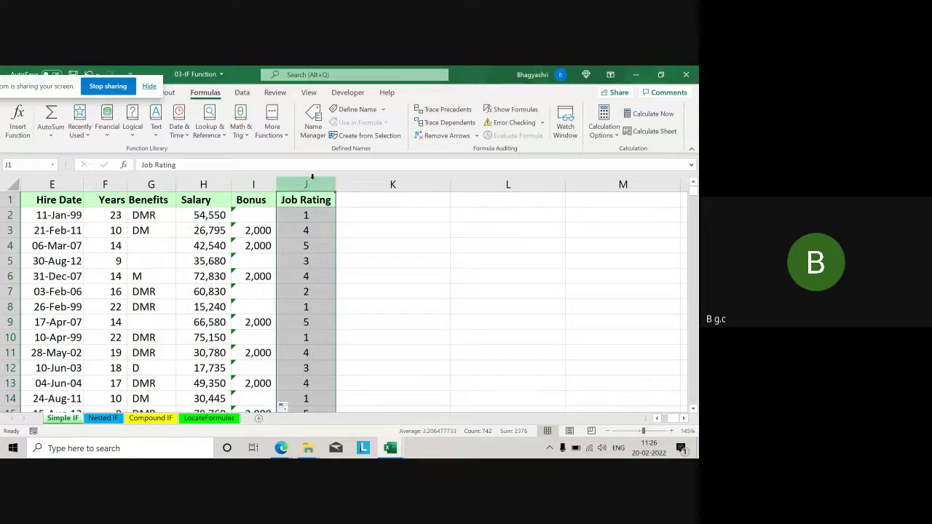
scroll(291, 267, "down", 5)
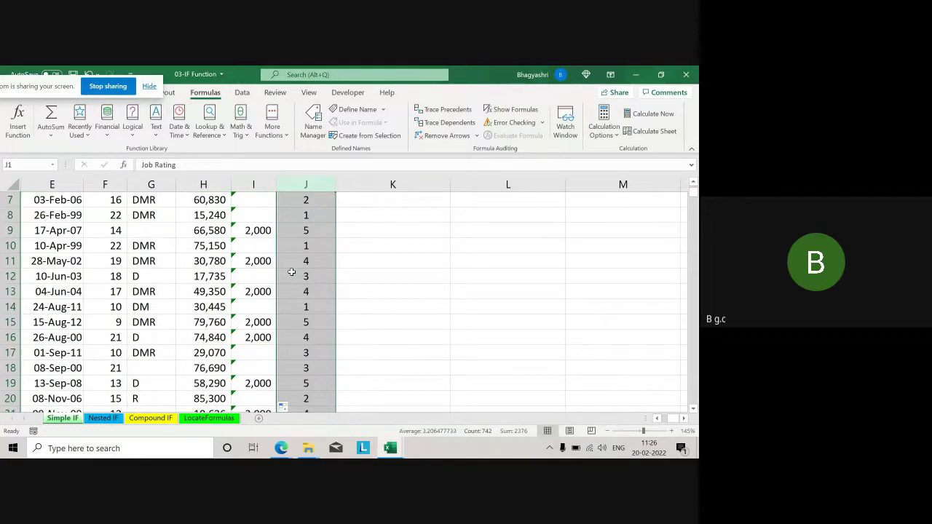
scroll(289, 281, "down", 8)
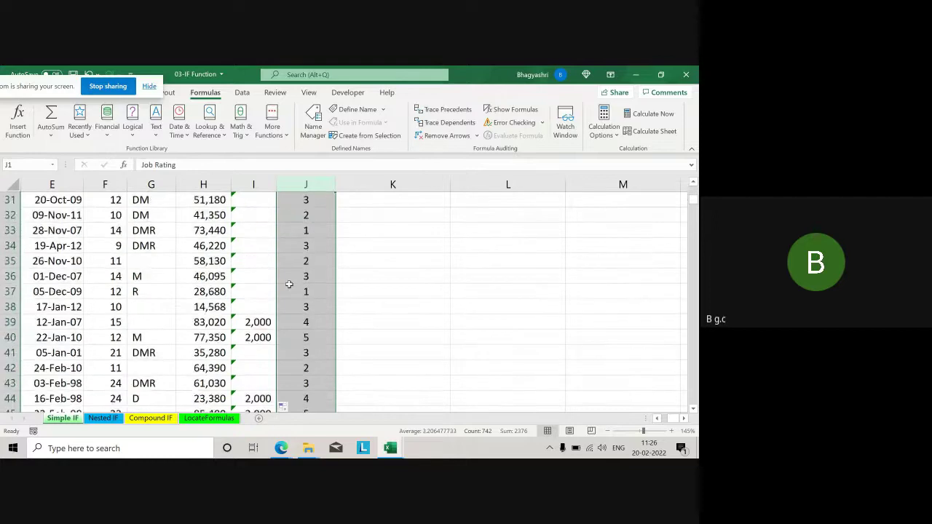
scroll(288, 286, "down", 5)
scroll(291, 280, "up", 16)
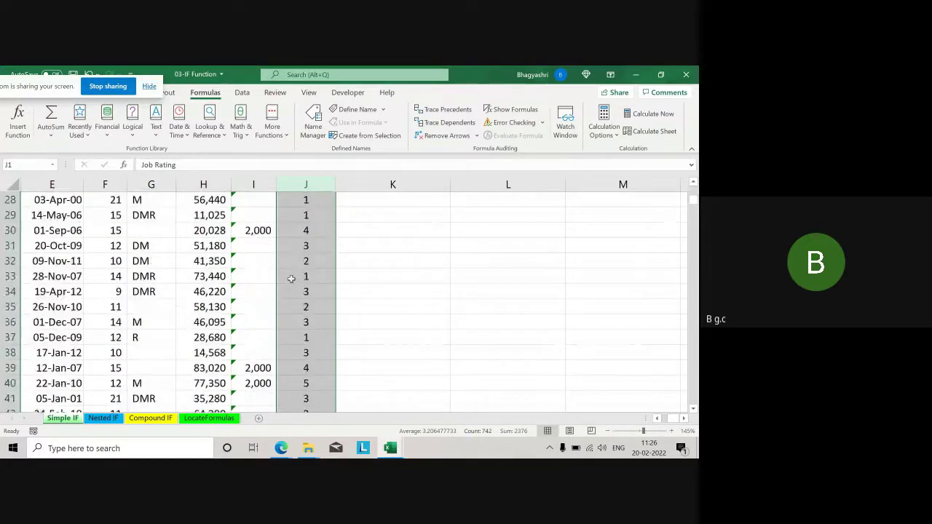
scroll(291, 279, "up", 1)
left_click(251, 215)
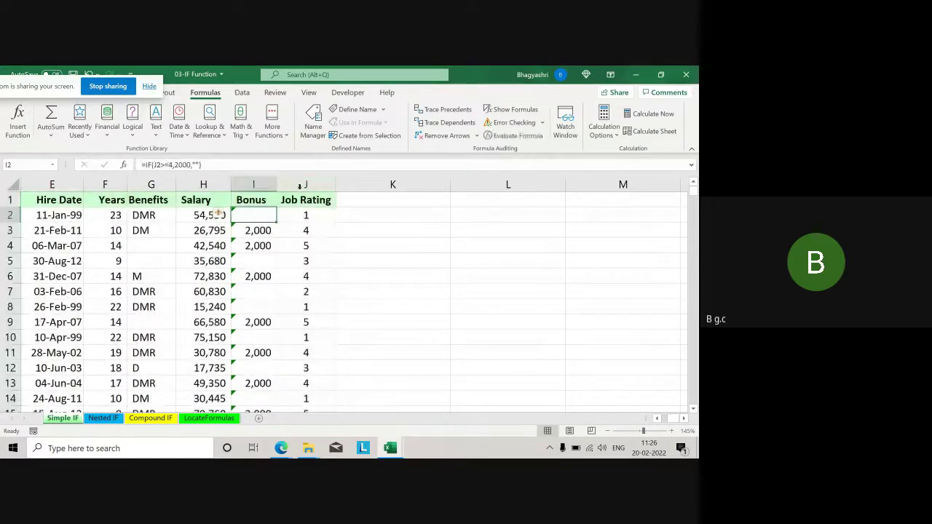
Change the Bonus test to =IF(J2>=1,2000,"") and fill it down column I.
left_click(171, 165)
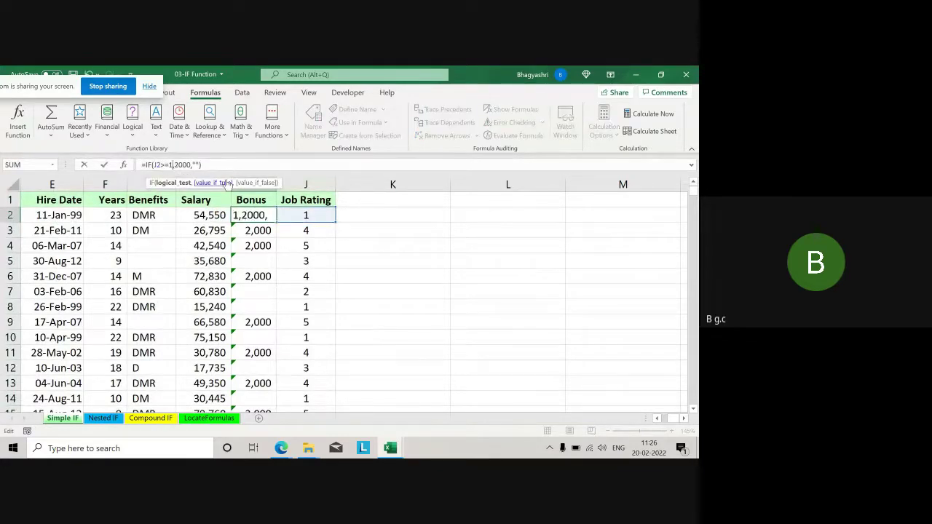
key("Return")
left_click(256, 216)
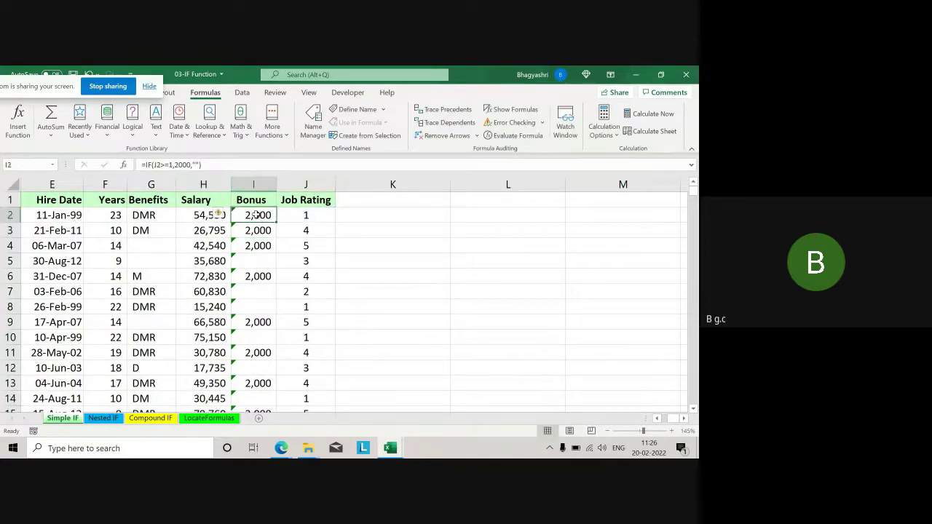
double_click(276, 222)
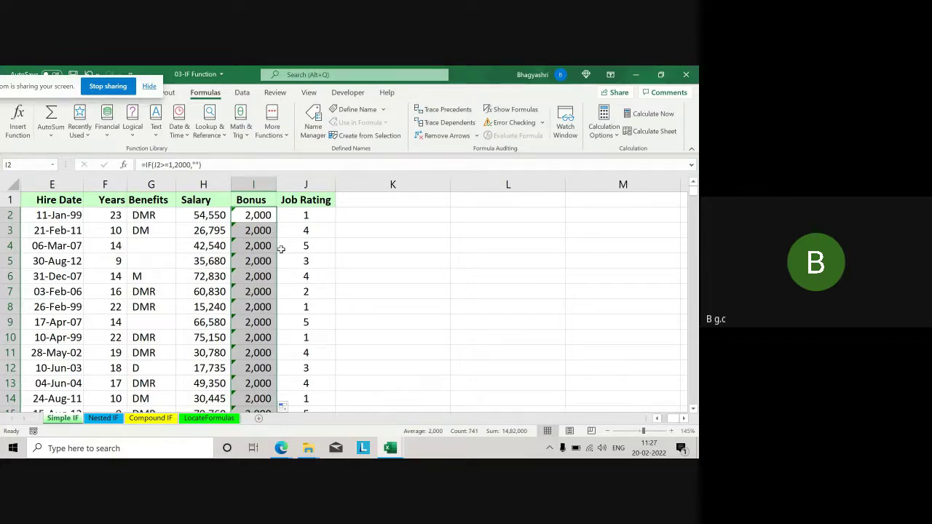
Compare the I2 Bonus formula and select the empty cell K2.
left_click(381, 315)
left_click(272, 211)
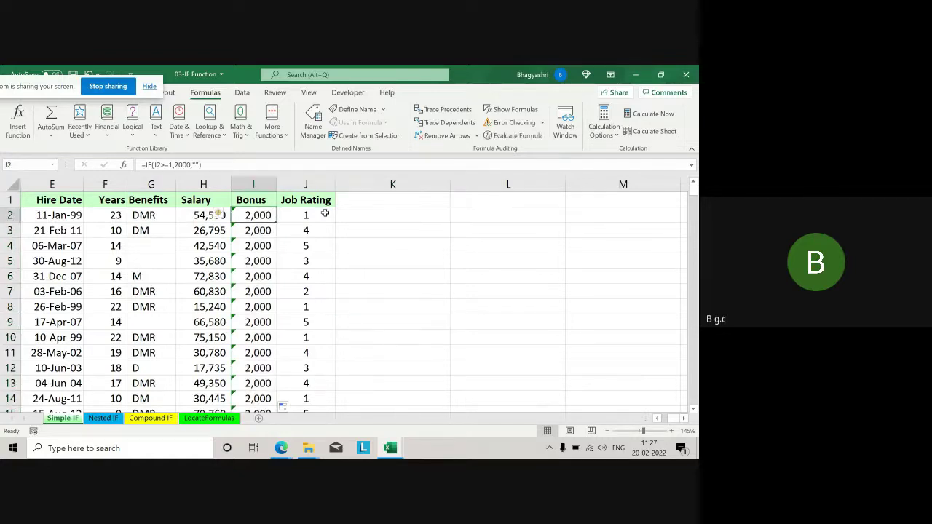
left_click(362, 216)
left_click(259, 215)
left_click(364, 214)
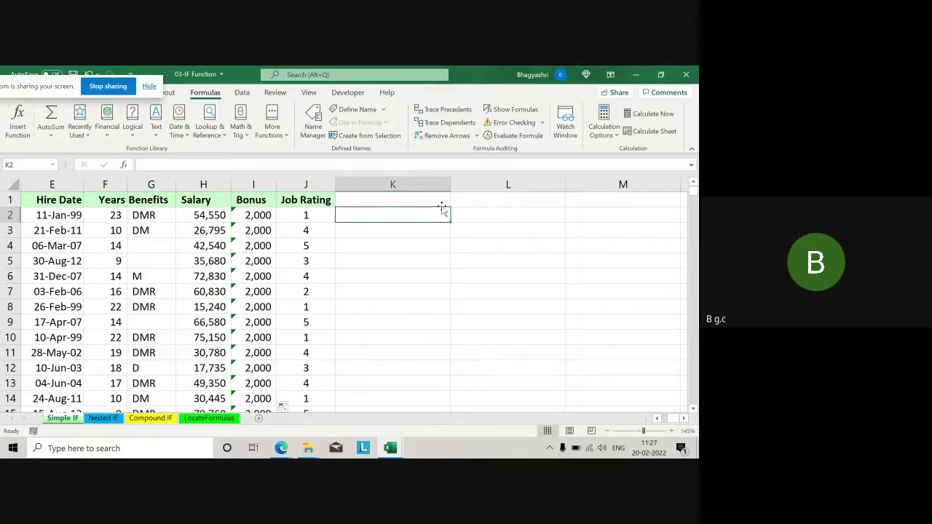
Enter =IF(J2>42000,"") in K2 and fill it down column K, showing FALSE.
type("=i")
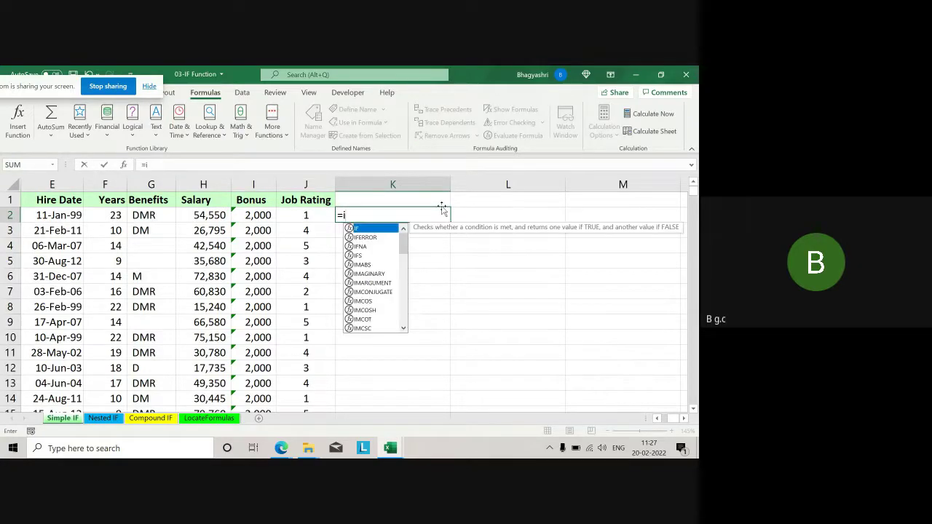
type("f")
key("Tab")
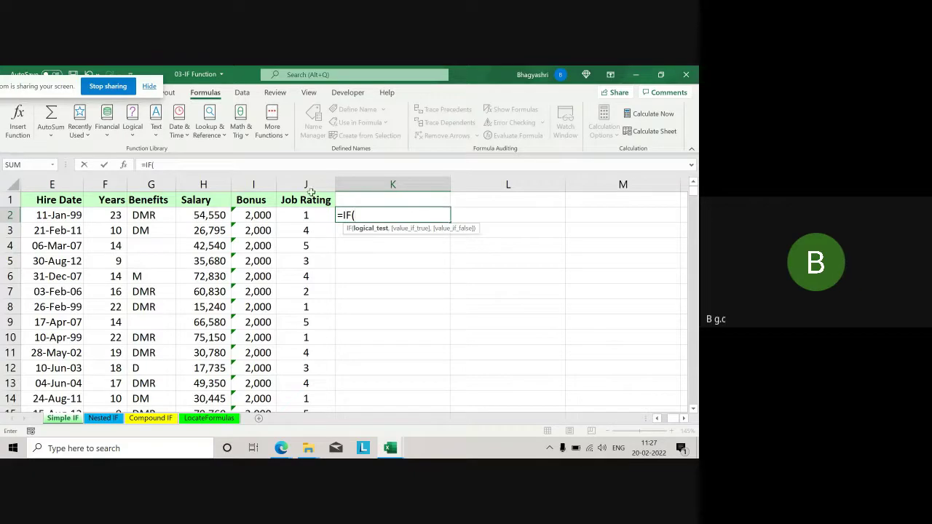
left_click(293, 216)
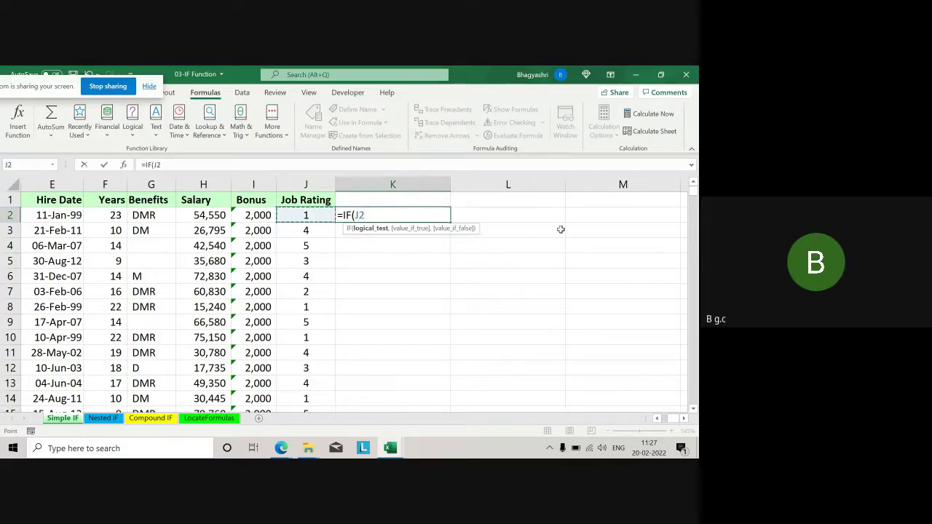
type(">42000,")
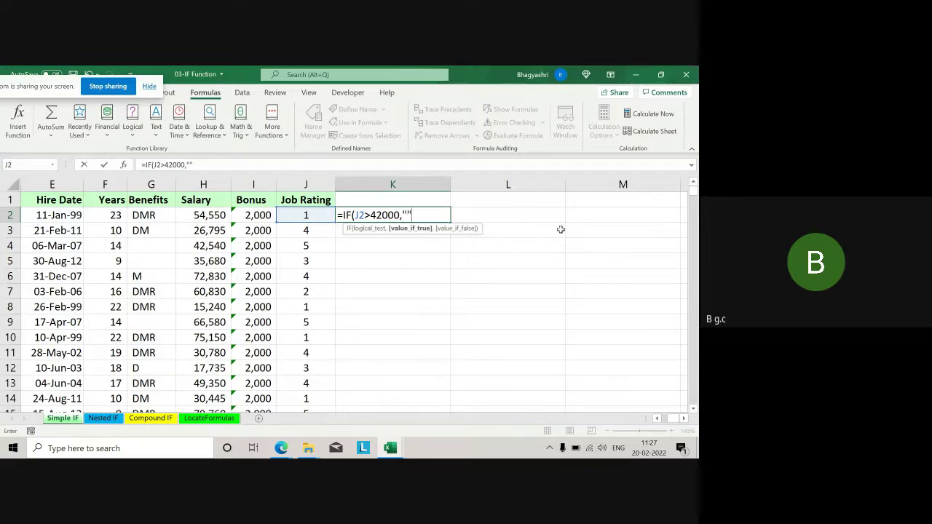
type("\"\")")
key("Return")
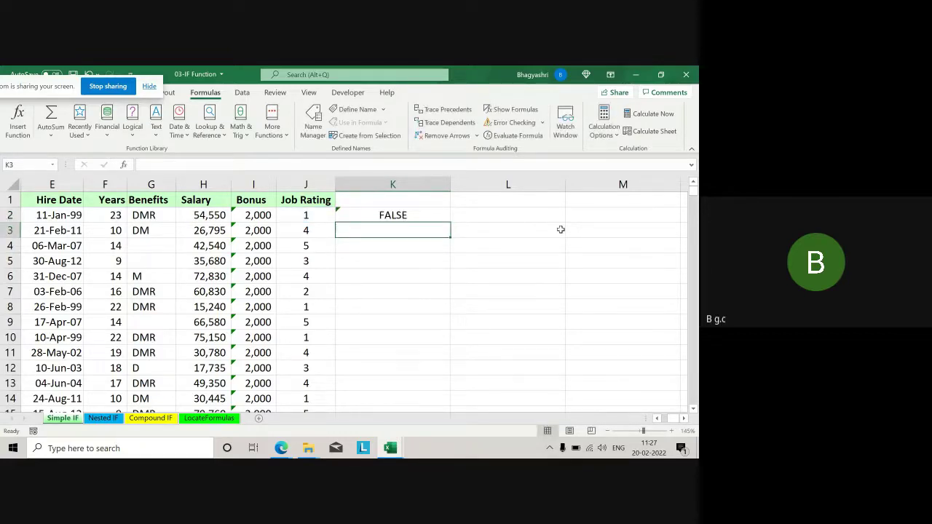
left_click(393, 217)
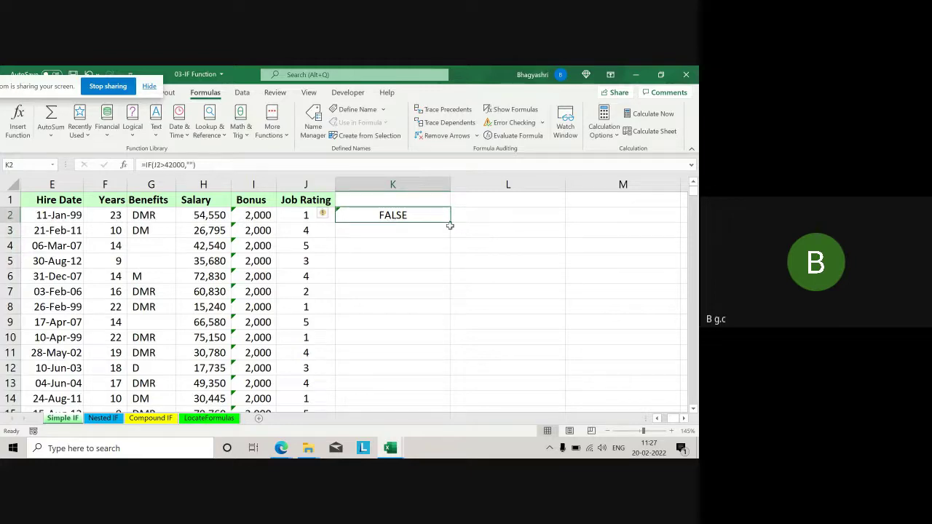
double_click(449, 225)
Compare K2's formula with the J2 rating and the I2 Bonus formula.
left_click(530, 264)
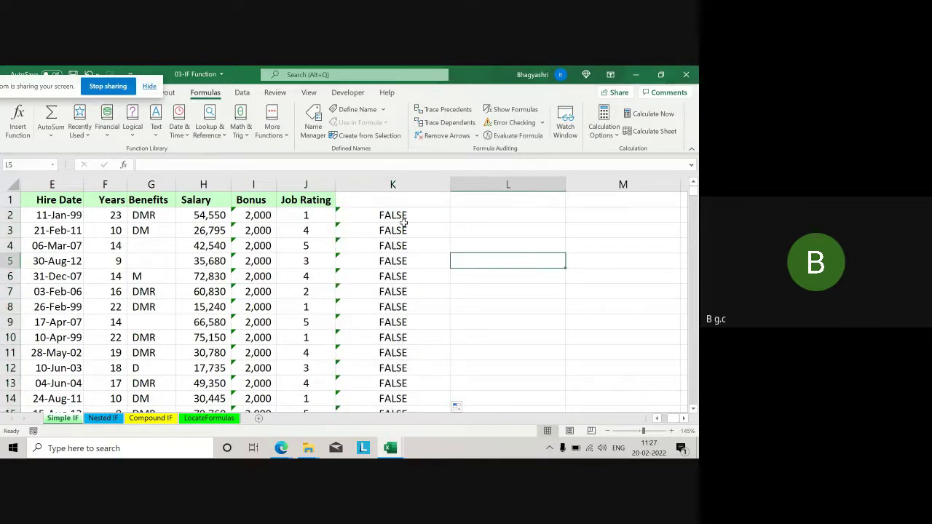
left_click(390, 212)
left_click(299, 211)
left_click(263, 216)
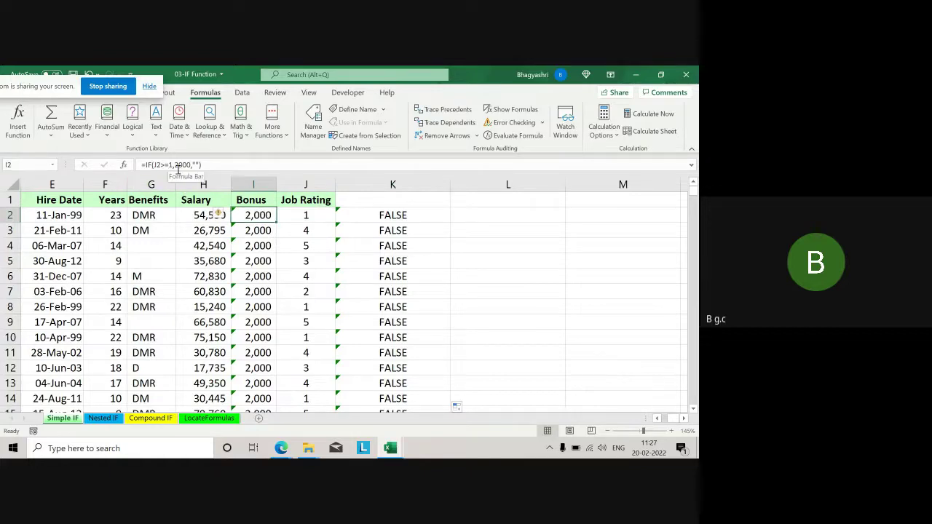
left_click(380, 215)
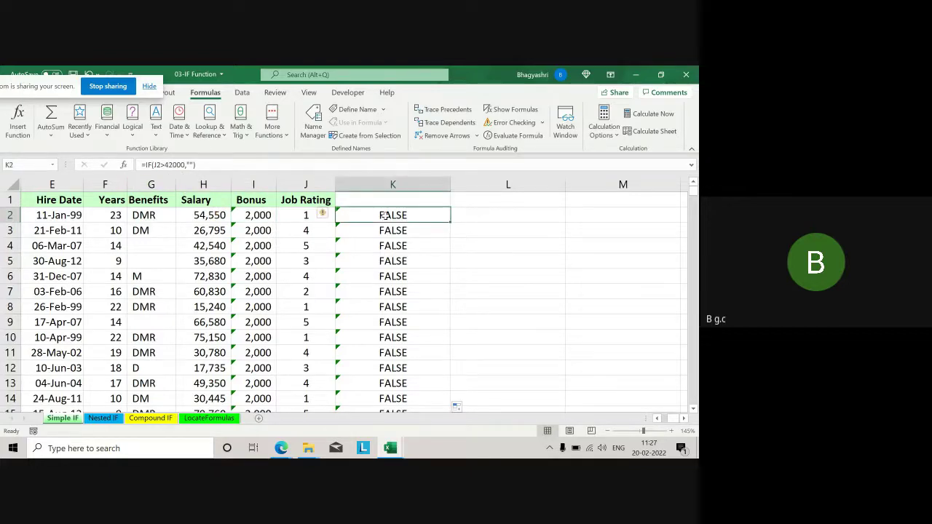
Correct K2 to =IF(J2>5,2000,"") and fill it down column K.
left_click(168, 165)
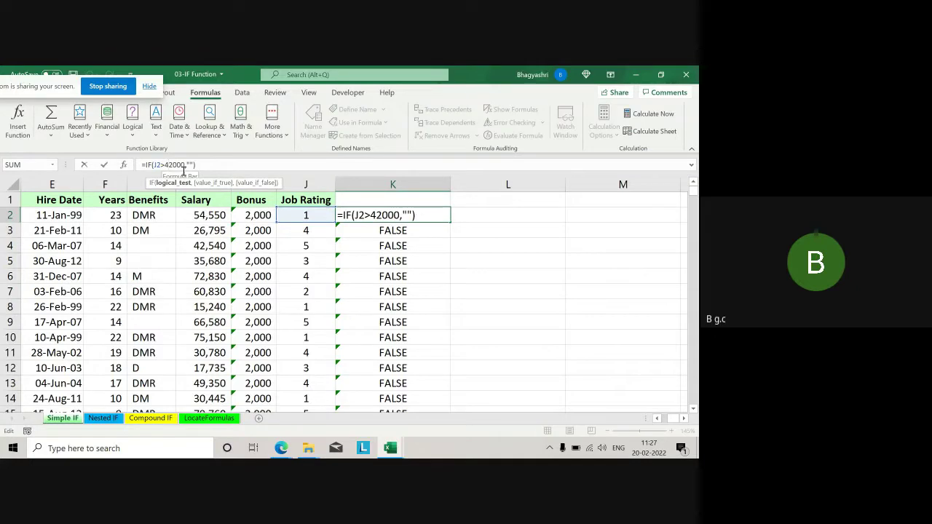
type(",")
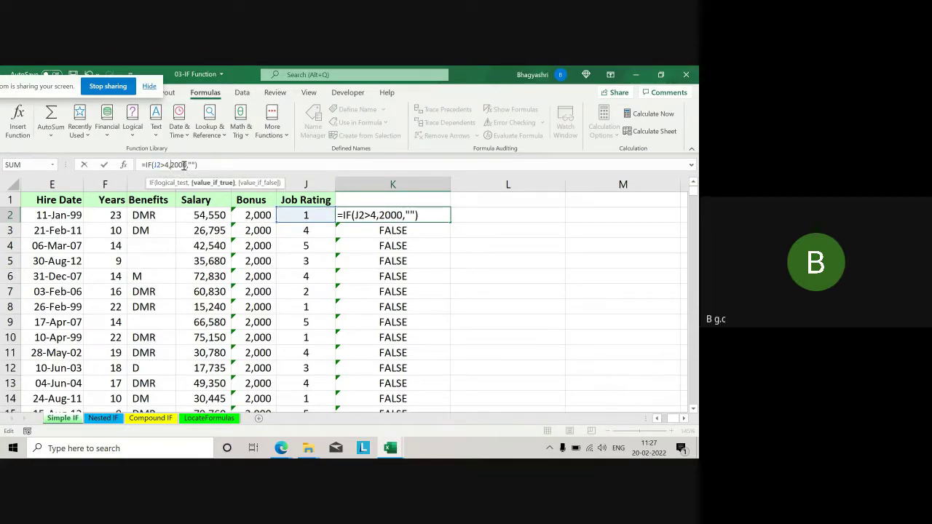
left_click(168, 165)
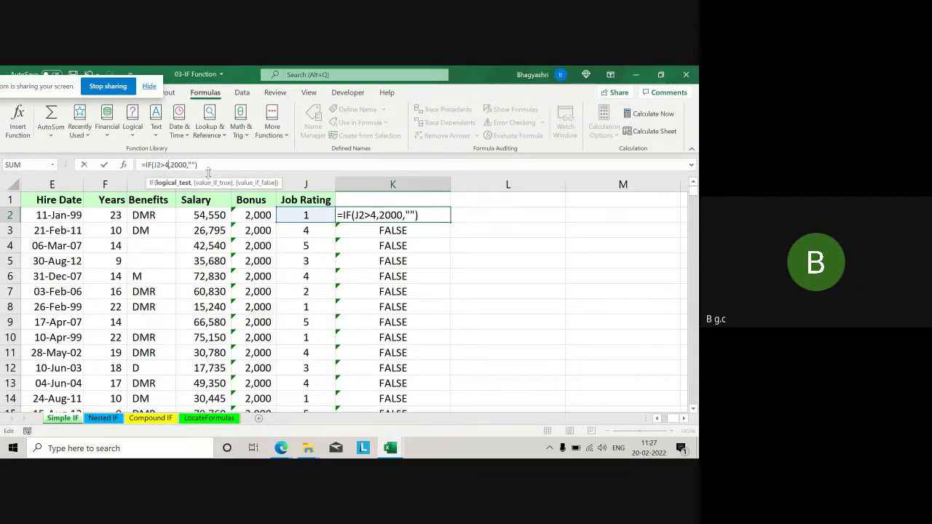
key("BackSpace")
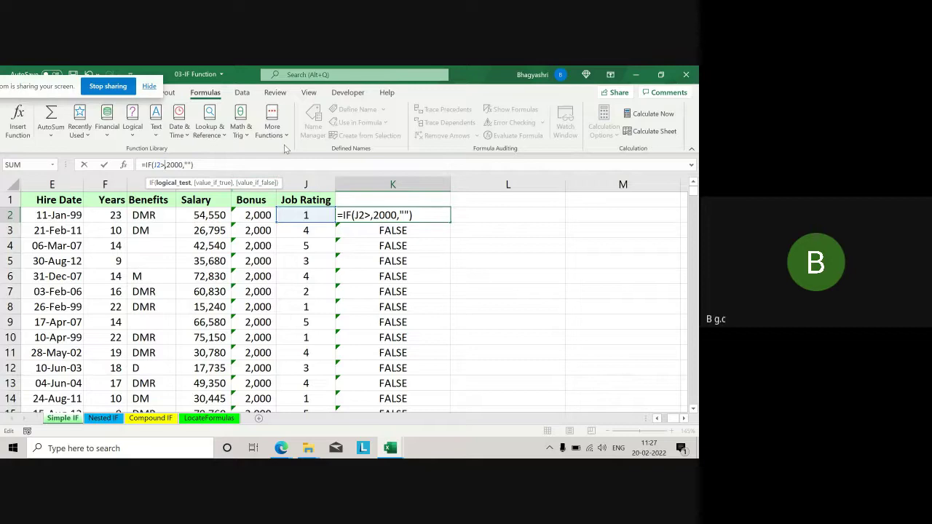
type("4")
key("Return")
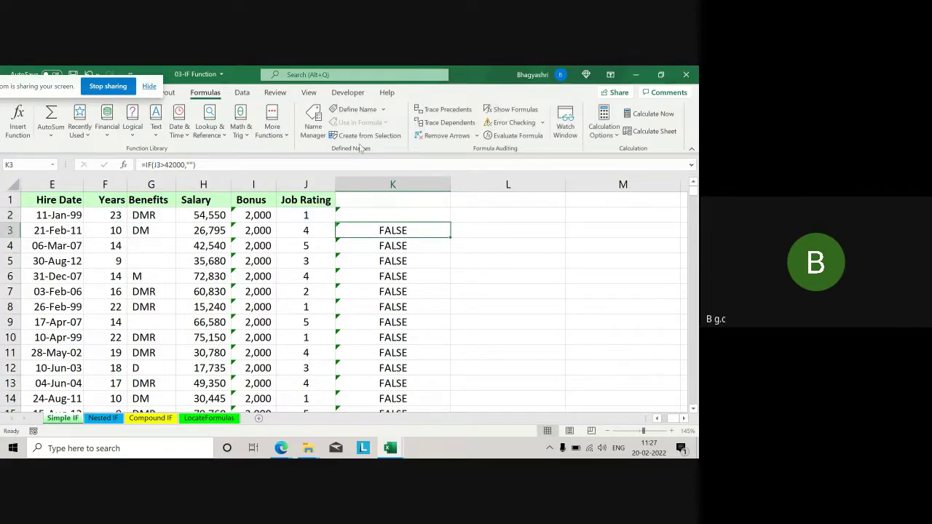
left_click(417, 217)
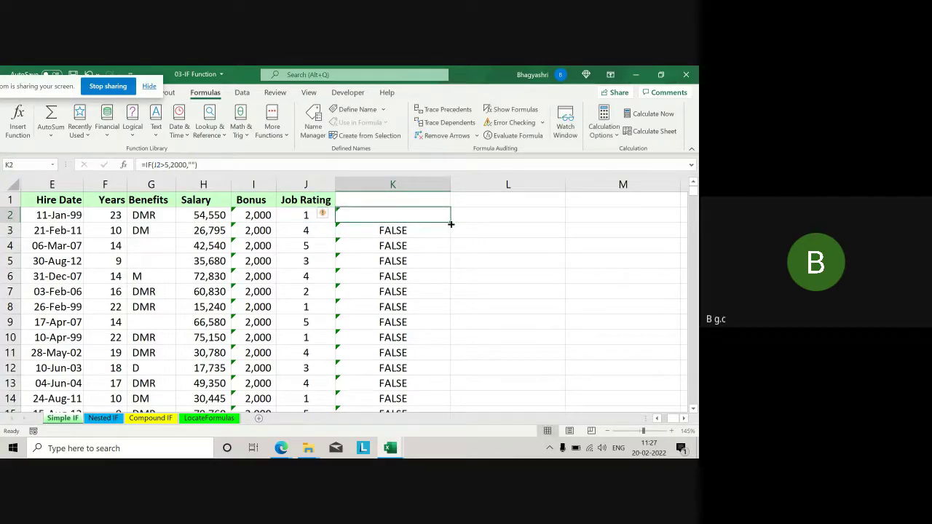
double_click(451, 225)
Change the rating in J4 to 7 and J6 to 6, then check column K's results.
left_click(539, 307)
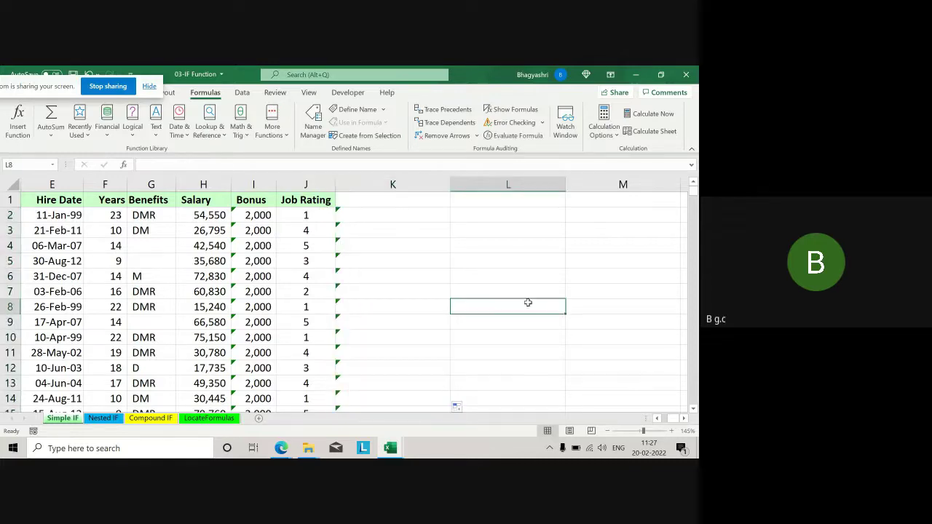
left_click(309, 242)
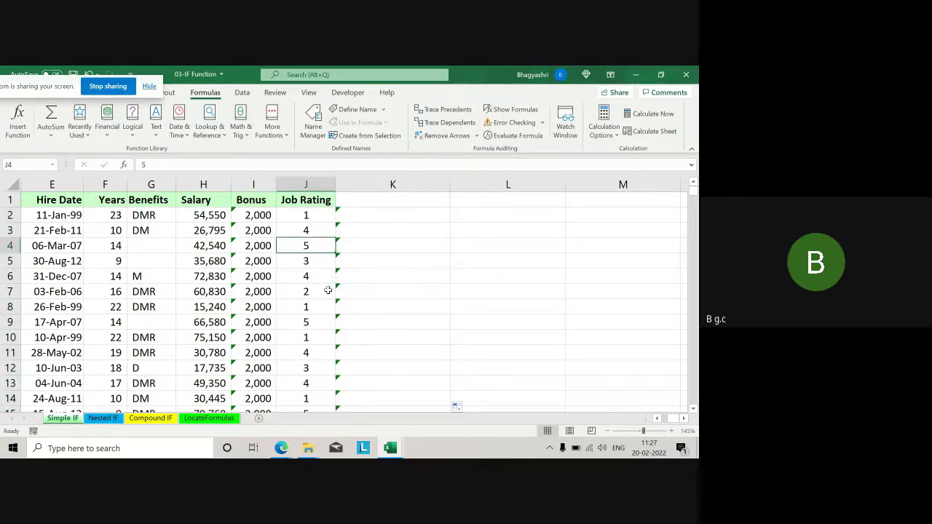
type("7")
key("Return")
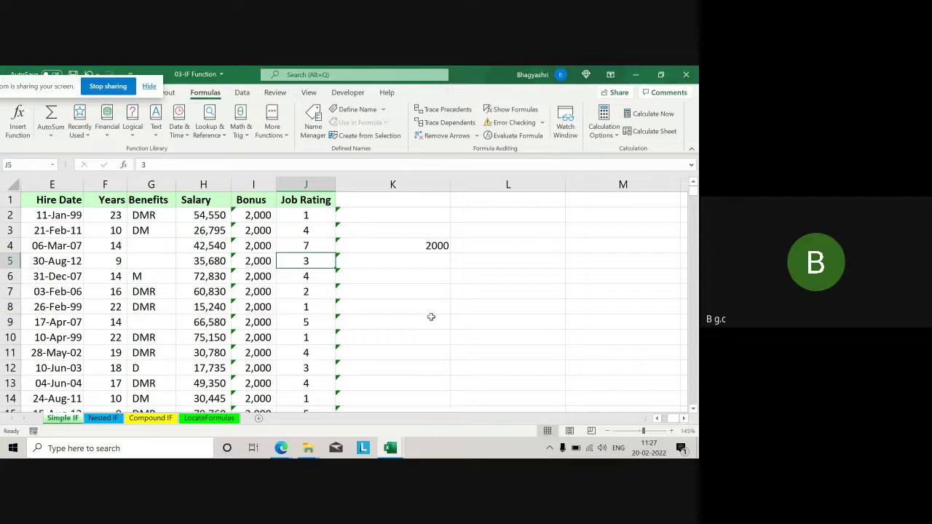
left_click(424, 245)
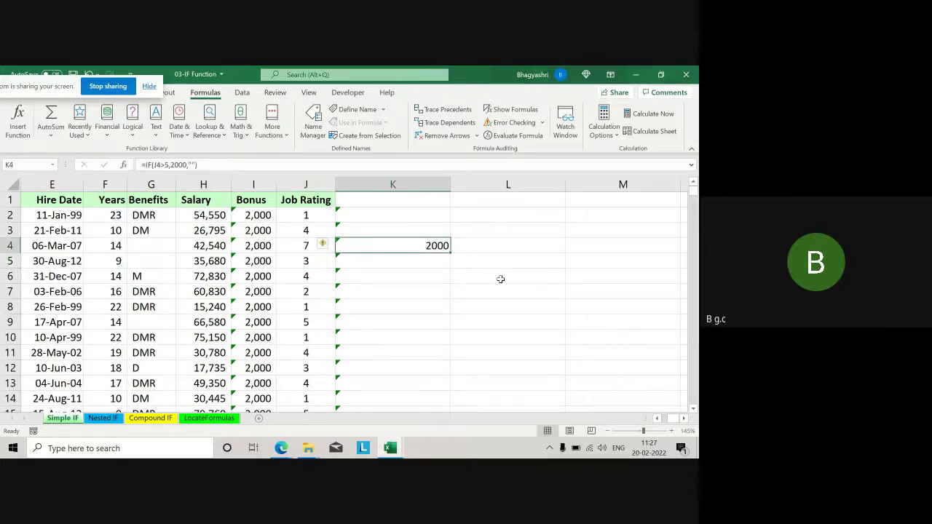
left_click(310, 260)
left_click(316, 277)
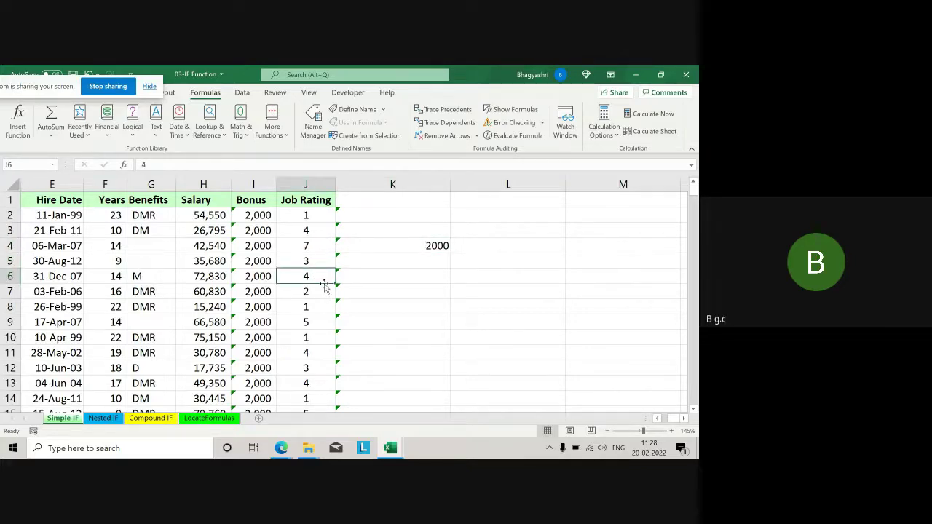
type("6")
key("Return")
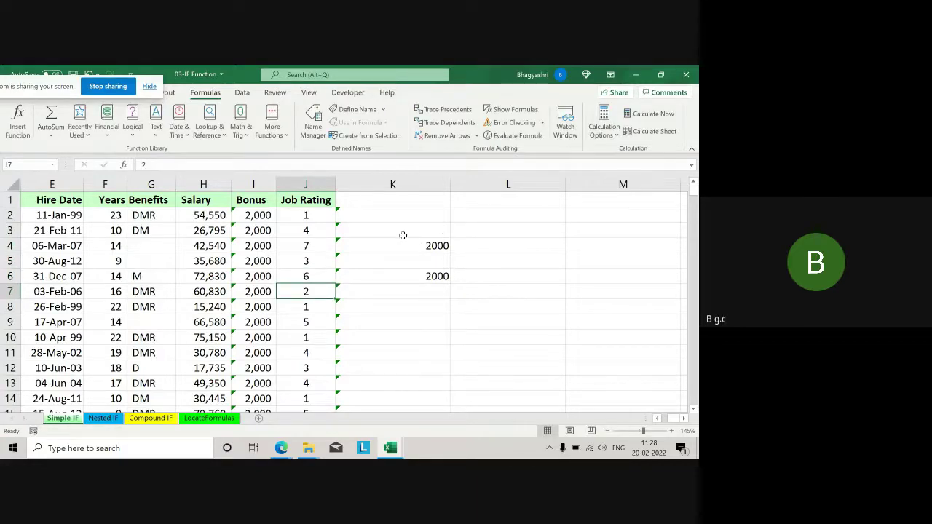
scroll(449, 301, "down", 2)
scroll(450, 302, "up", 2)
left_click(392, 225)
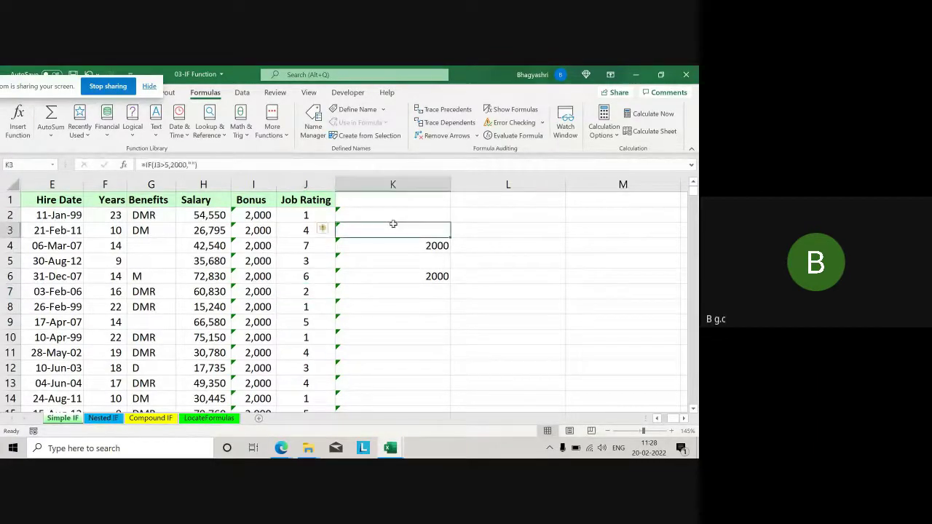
left_click(396, 246)
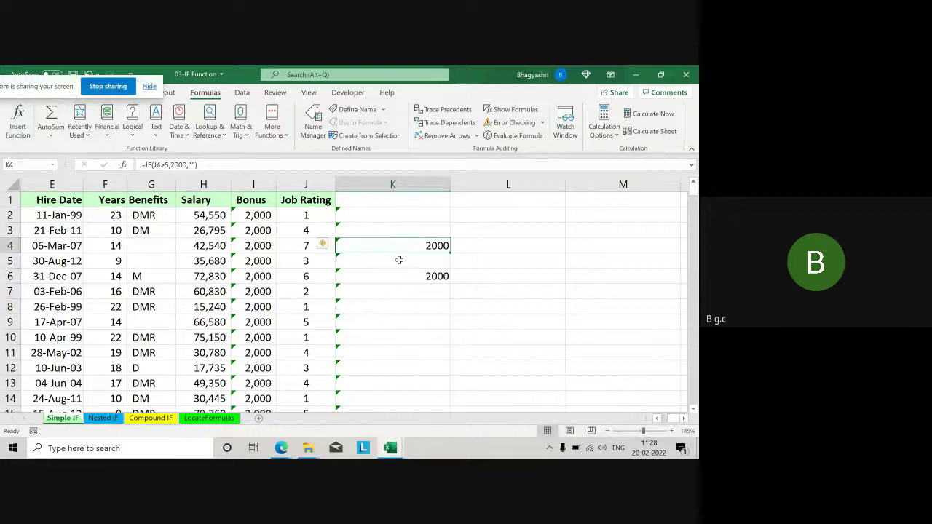
View the Nested IF sheet at salary 66,580 in H9, then minimize the 03-IF Function window.
left_click(103, 417)
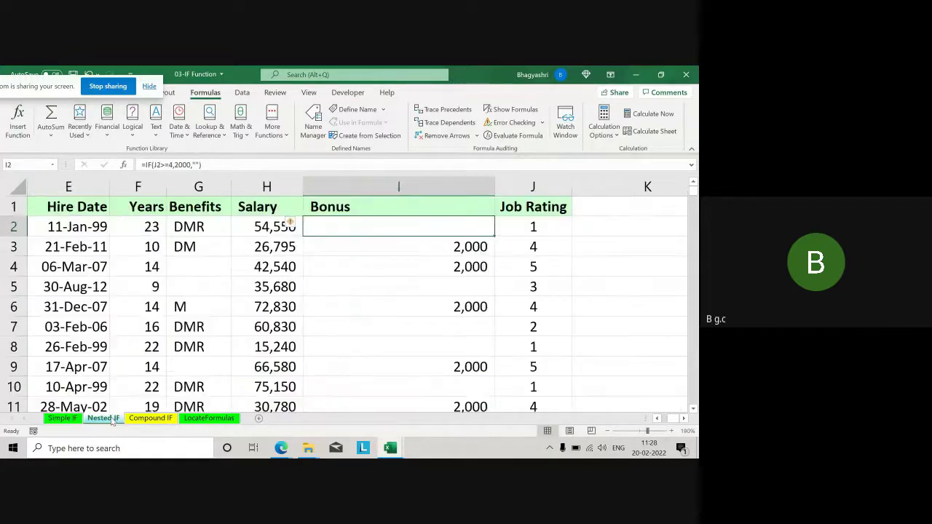
left_click(256, 361)
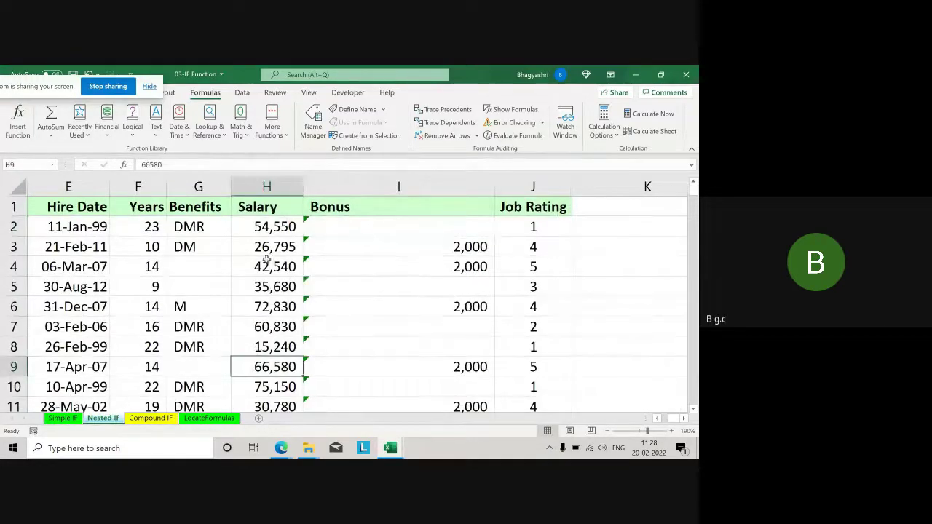
left_click(636, 76)
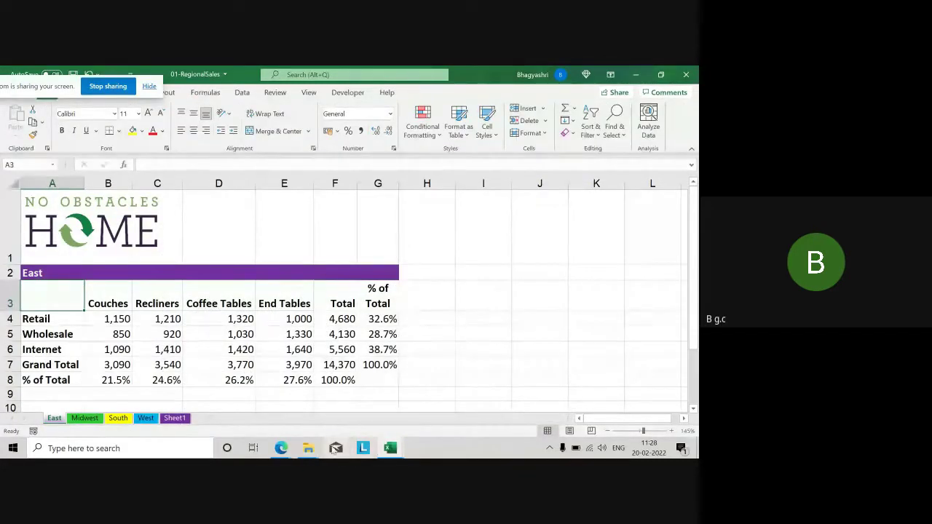
Bring the 03-IF Function workbook back to front from the taskbar.
left_click(390, 448)
left_click(457, 405)
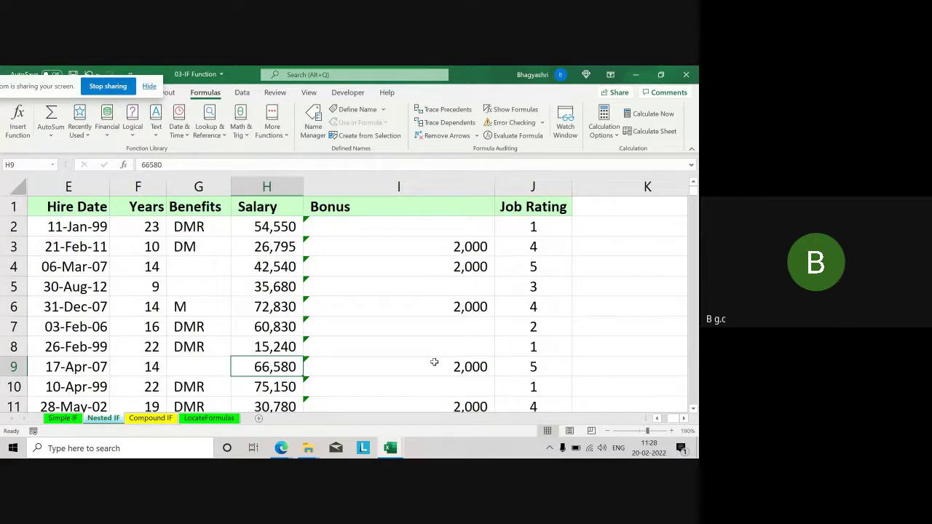
left_click(543, 305)
left_click(390, 448)
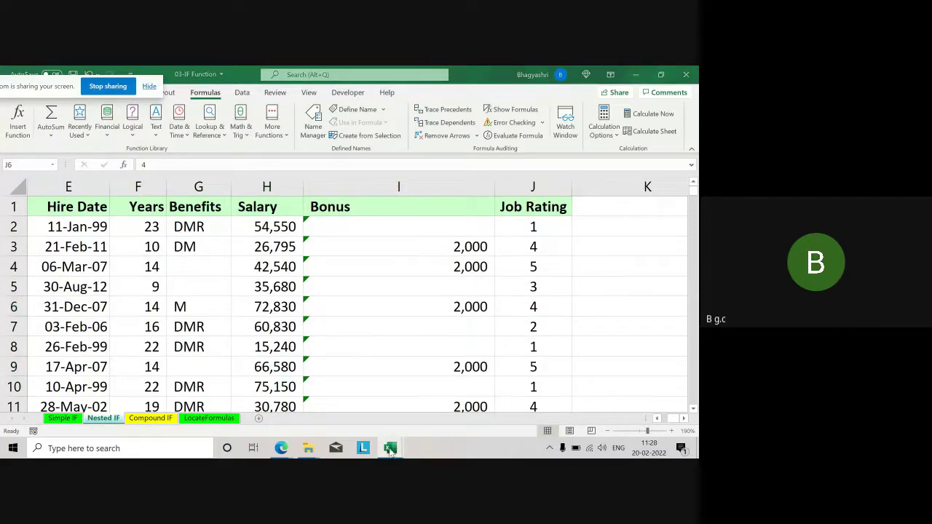
left_click(561, 397)
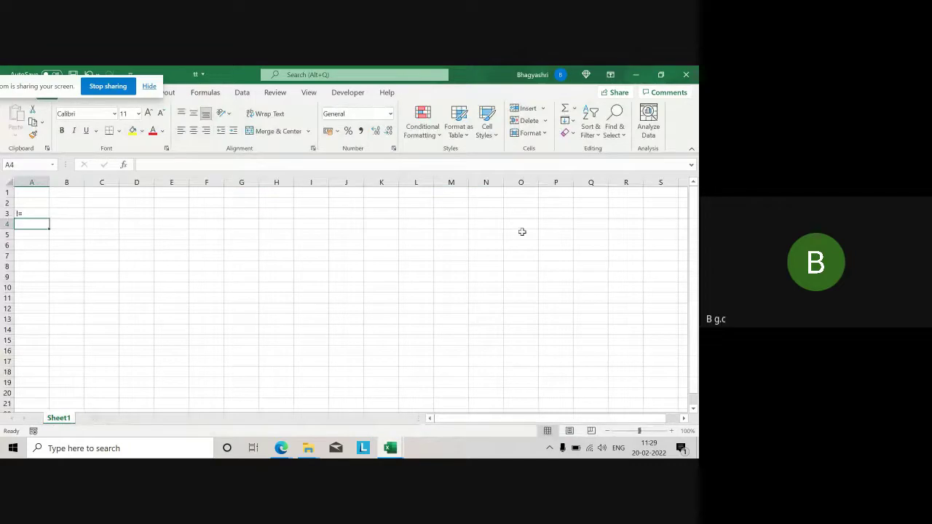
type("()")
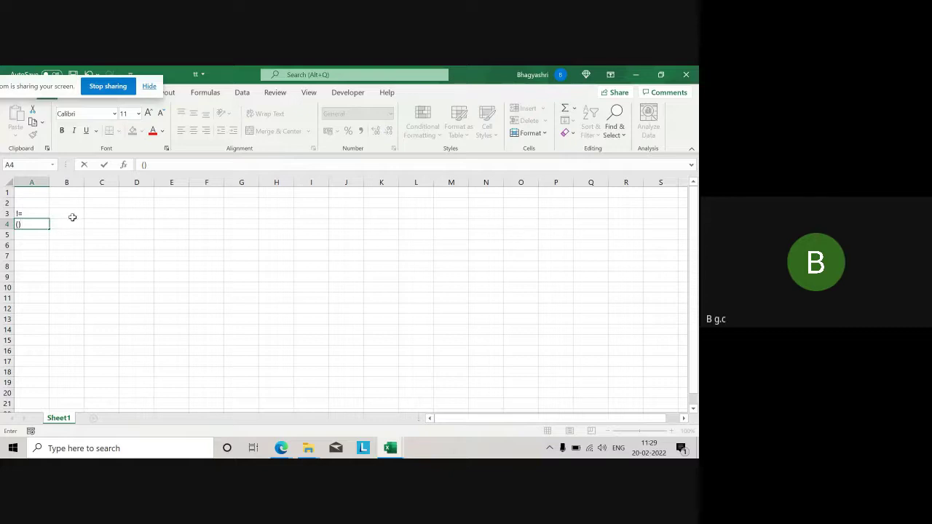
left_click(18, 227)
type("()")
left_click(390, 447)
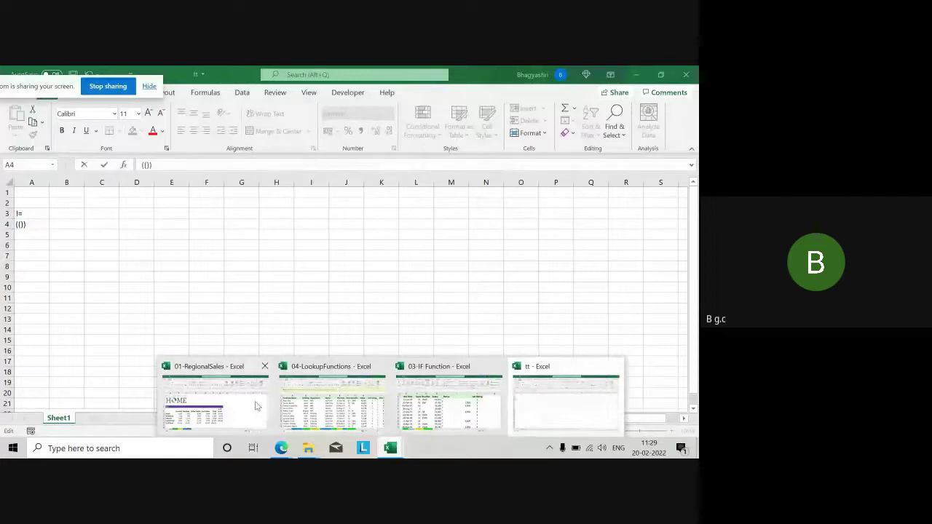
left_click(433, 397)
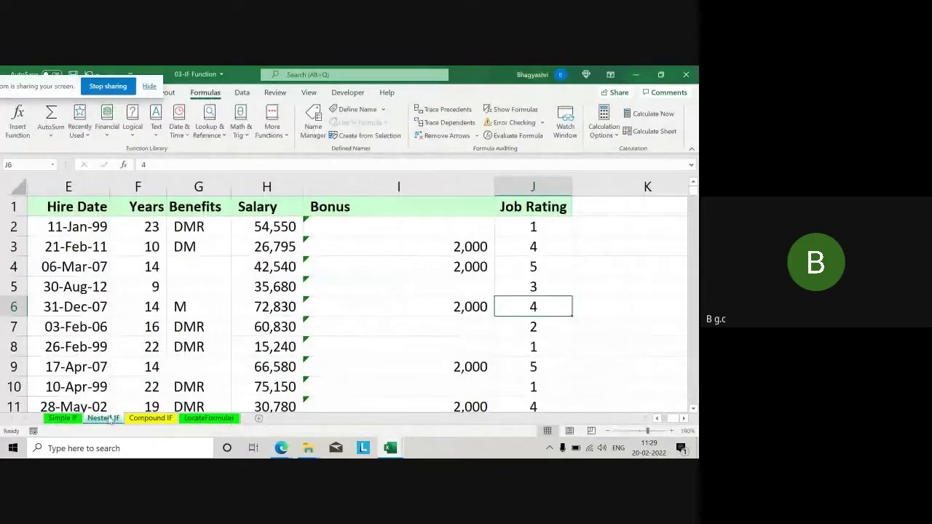
left_click(382, 353)
left_click(532, 227)
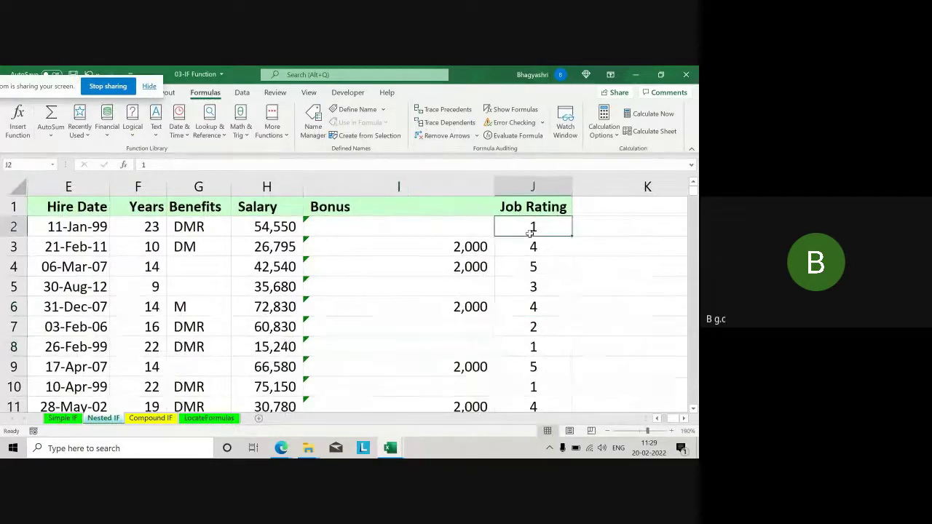
left_click(513, 109)
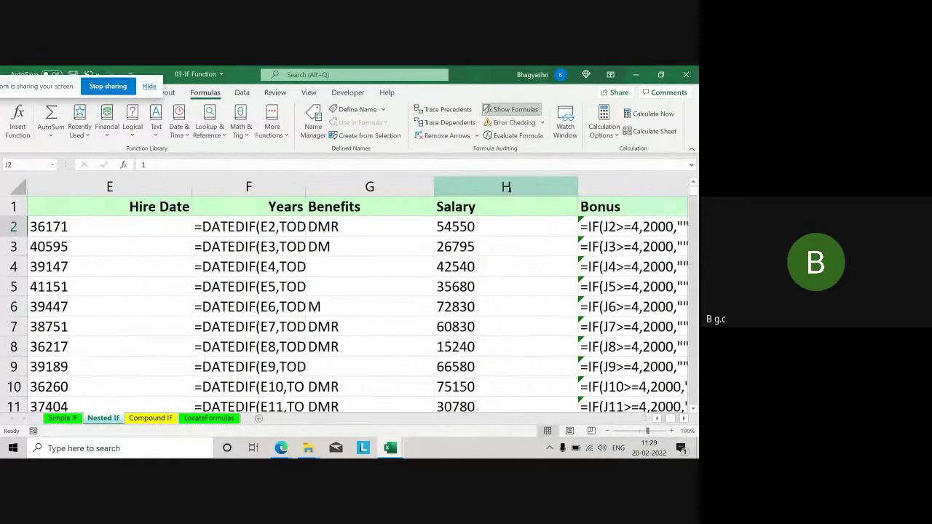
left_click(684, 418)
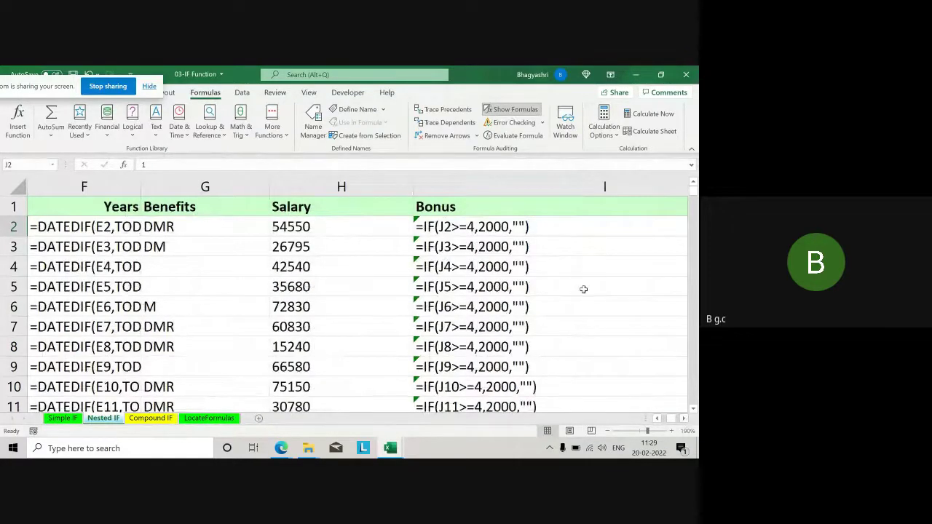
left_click(685, 419)
left_click(685, 418)
left_click(684, 418)
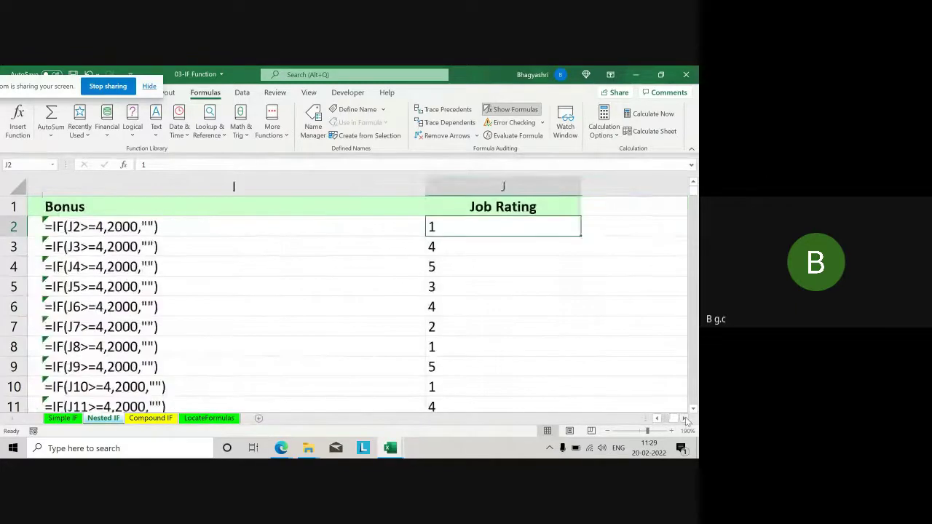
left_click(685, 419)
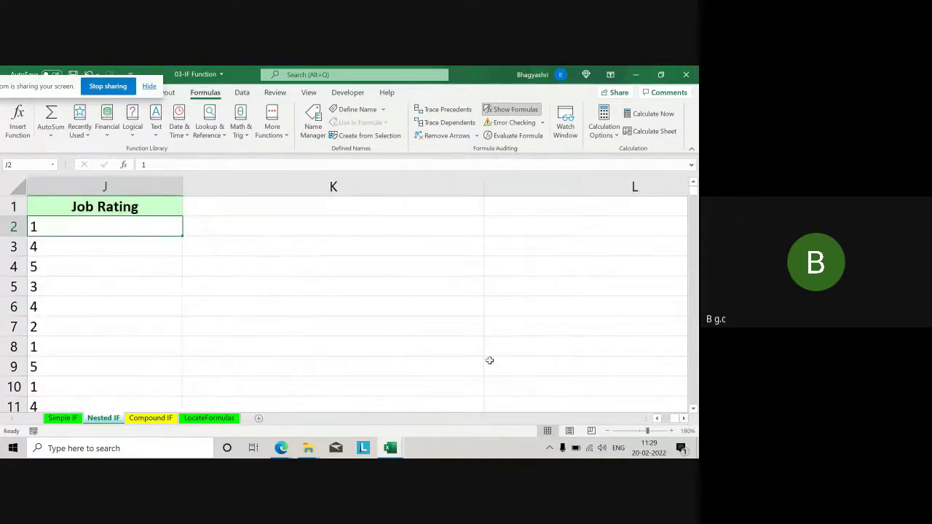
left_click(683, 419)
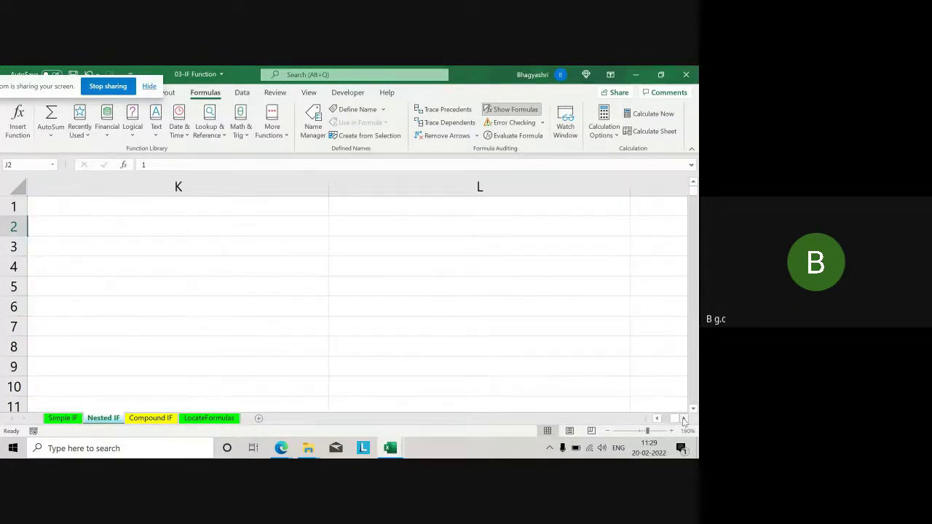
left_click(656, 418)
left_click(656, 419)
left_click(656, 418)
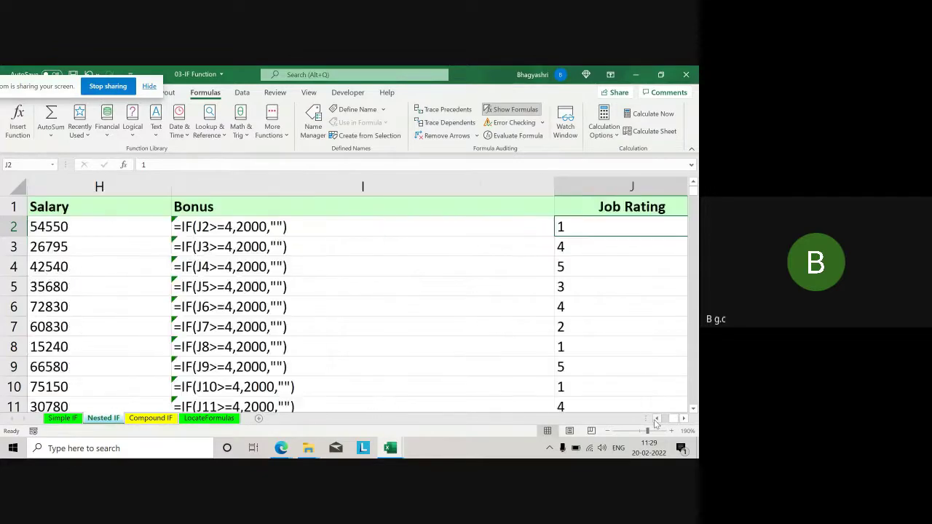
left_click(655, 419)
left_click(656, 418)
left_click(656, 418)
left_click(656, 419)
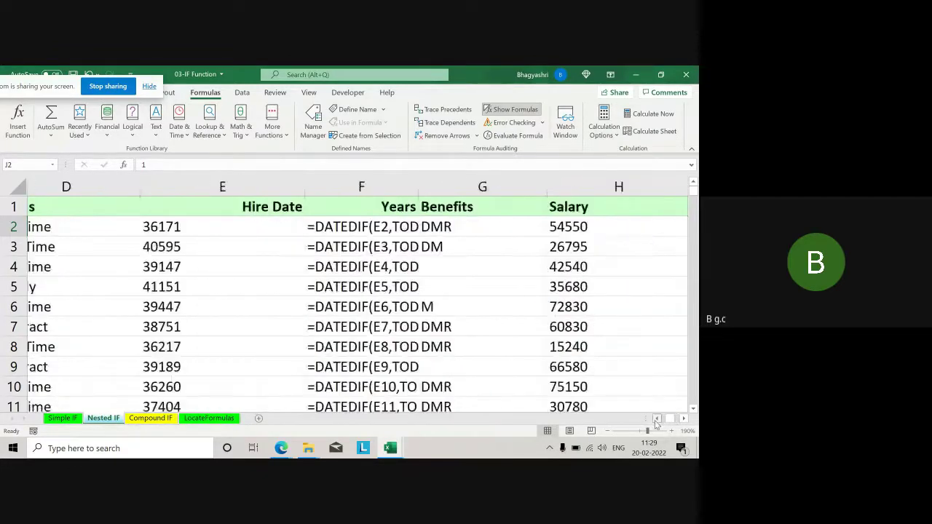
left_click(656, 419)
left_click(656, 419)
left_click(656, 418)
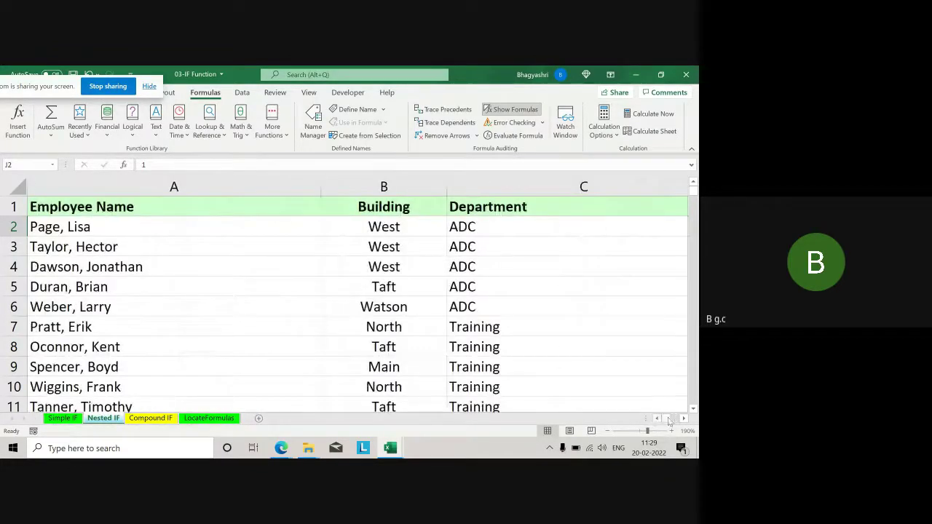
left_click(683, 418)
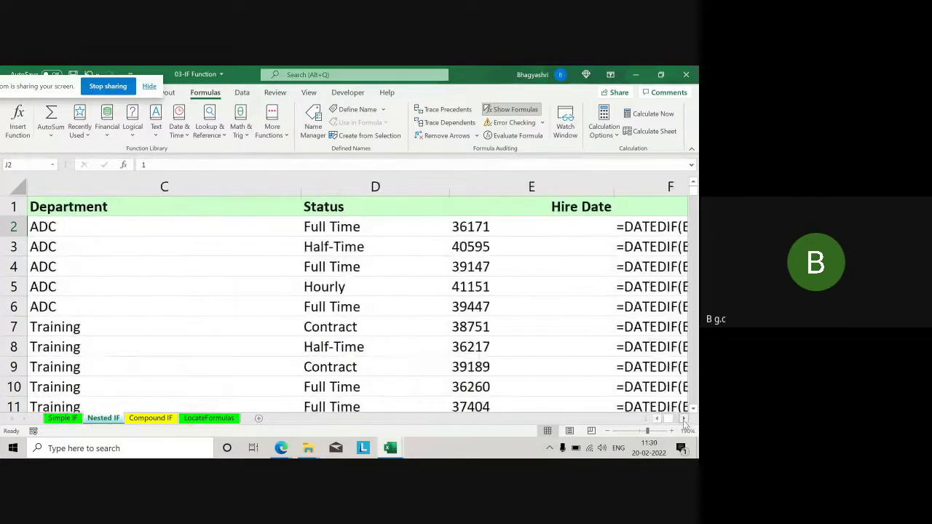
left_click(683, 418)
left_click(683, 419)
left_click(683, 418)
left_click(683, 419)
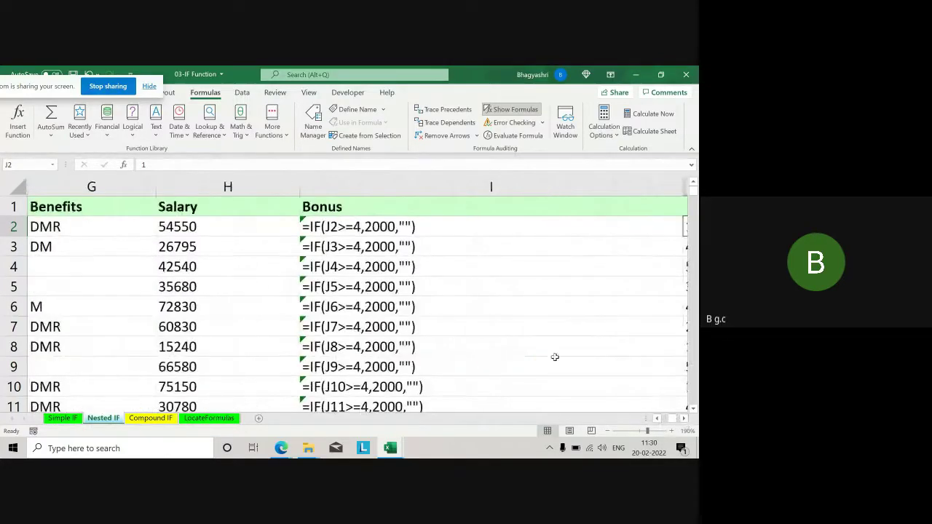
left_click(302, 364)
left_click(509, 110)
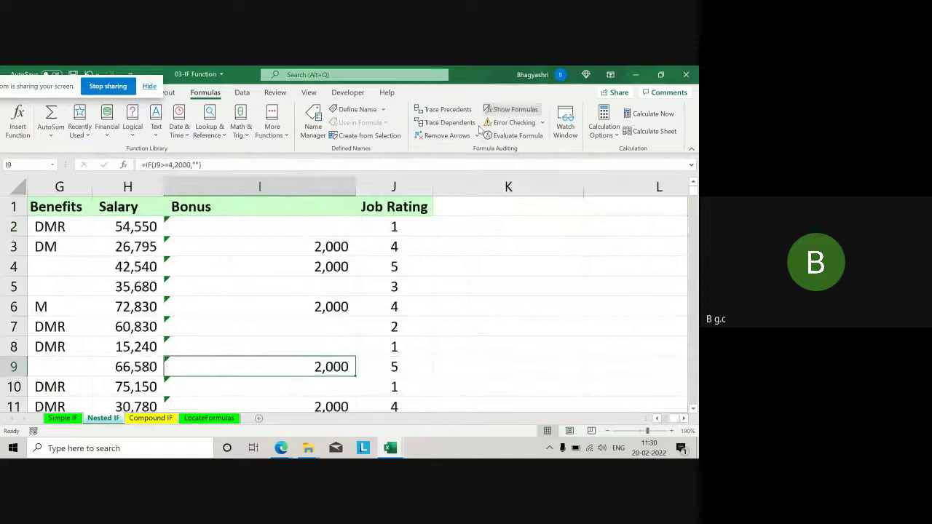
Select the I2 Bonus formula and start editing it in the formula bar.
left_click(482, 286)
left_click(397, 228)
left_click(294, 229)
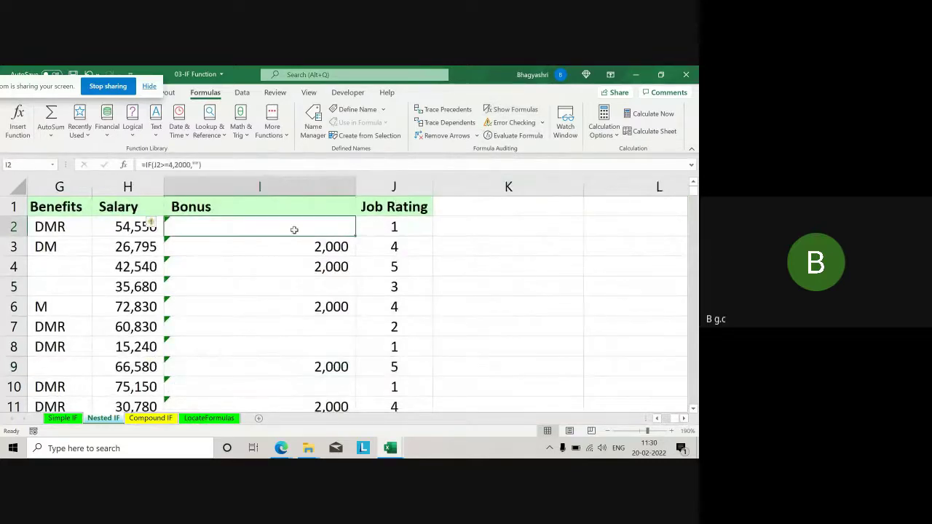
left_click(146, 166)
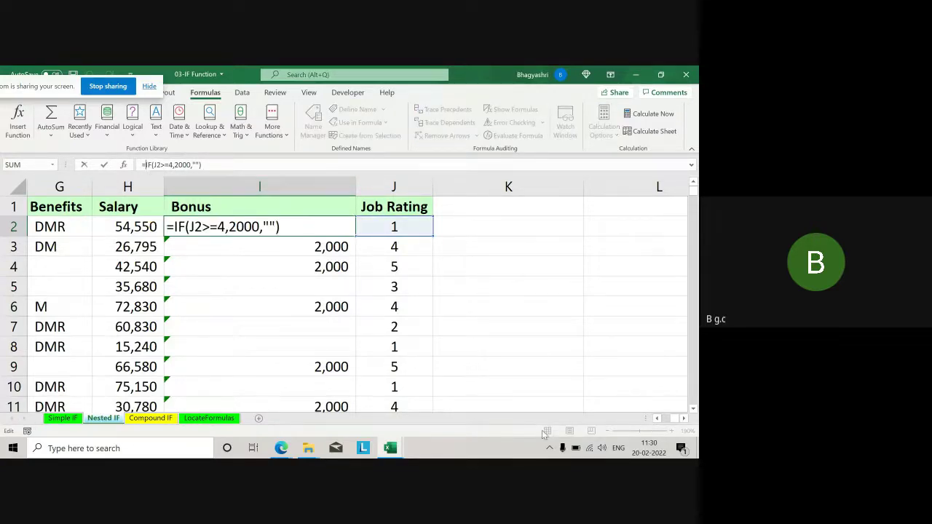
left_click(657, 419)
left_click(656, 418)
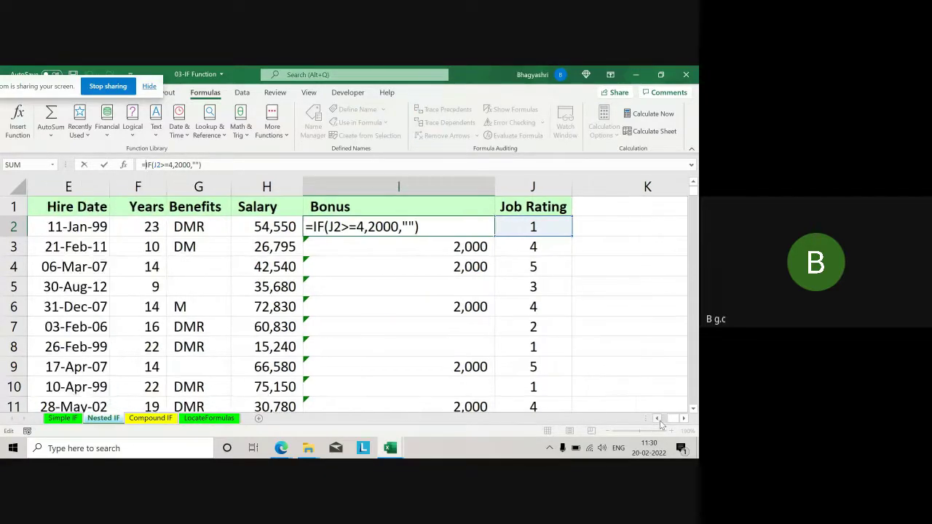
left_click(656, 418)
left_click(656, 419)
left_click(657, 418)
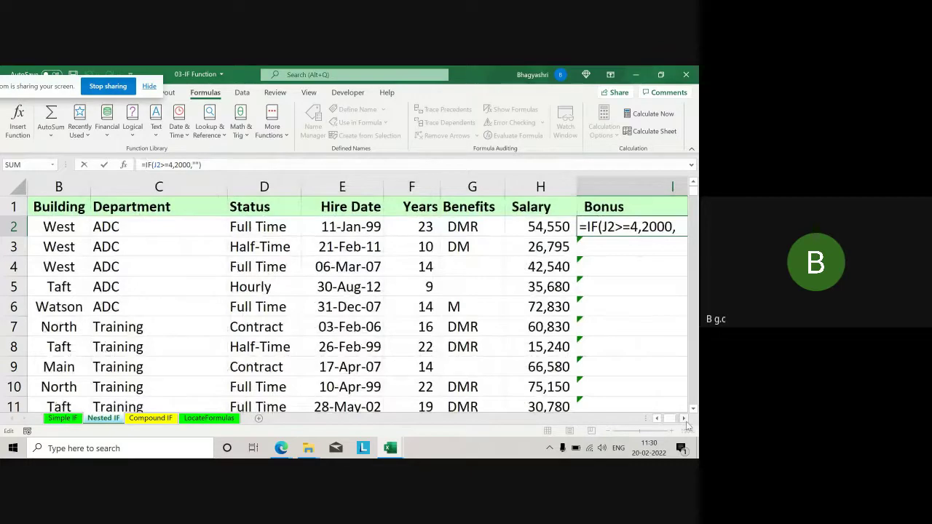
Wrap it as =IF(C2="ADC",IF(J2>=4,2000,""),"") and fill it down the Bonus column.
type("IF(")
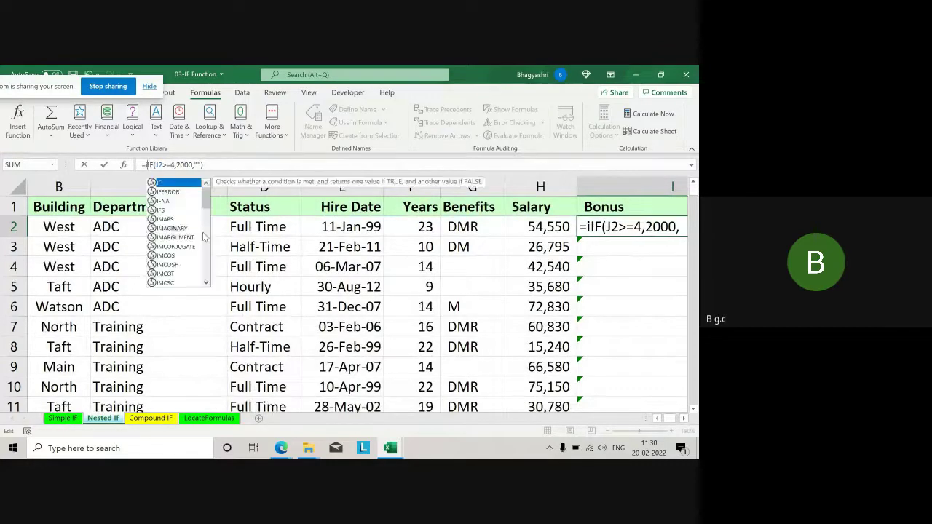
left_click(109, 227)
type("=")
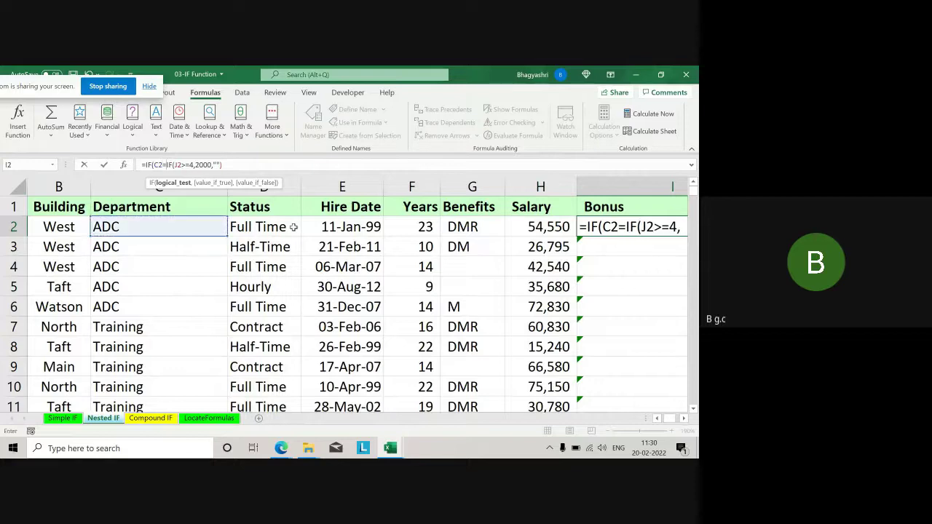
type("\"ADC")
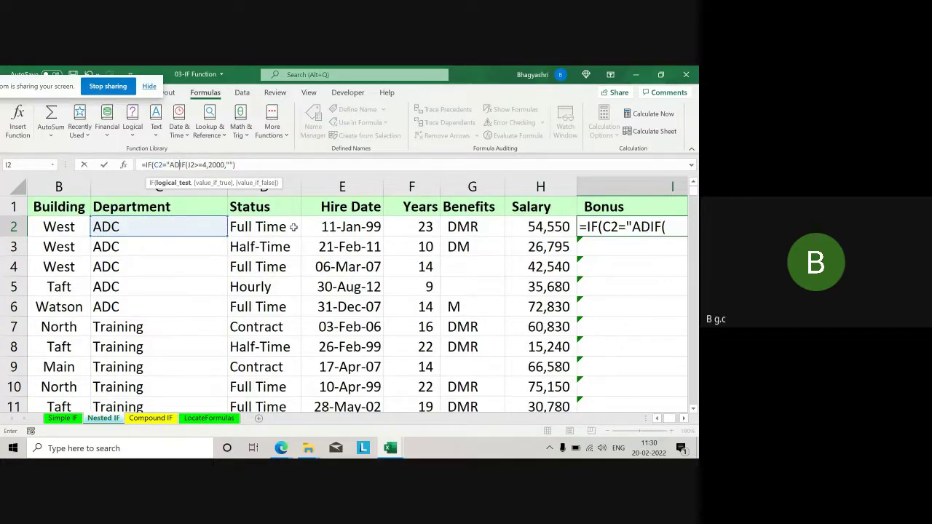
type("\"")
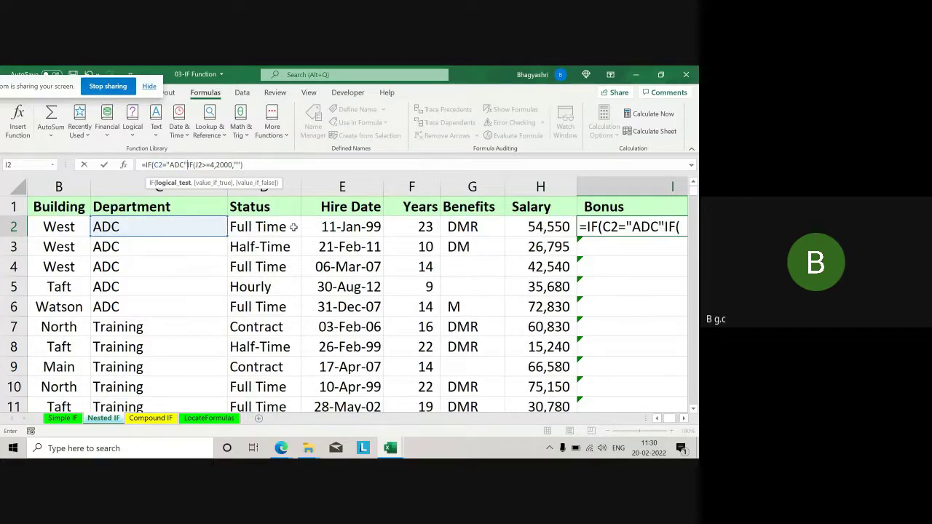
type(",")
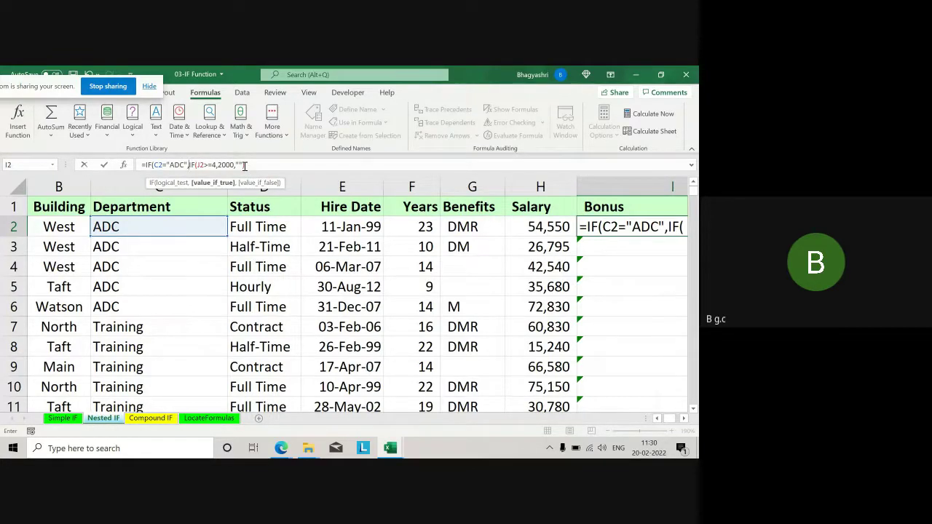
type(")")
left_click(249, 166)
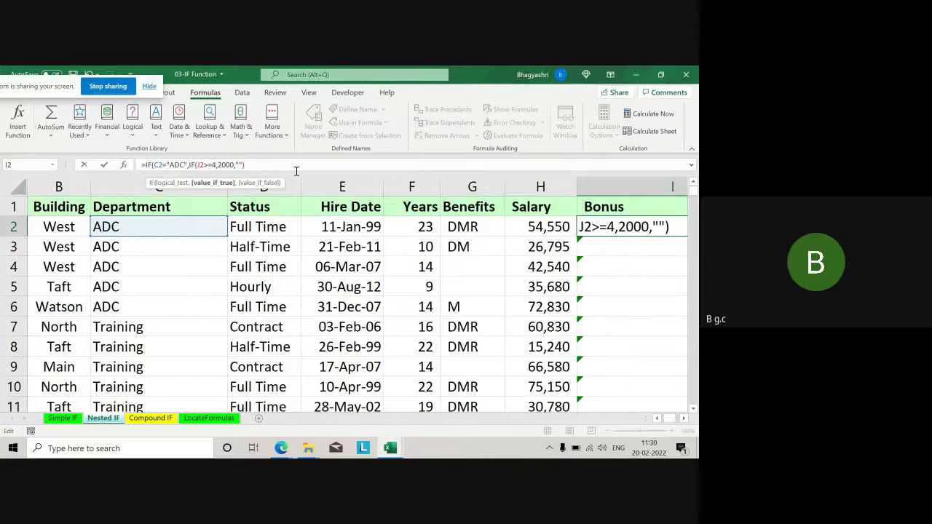
type(",\"\")")
key("Return")
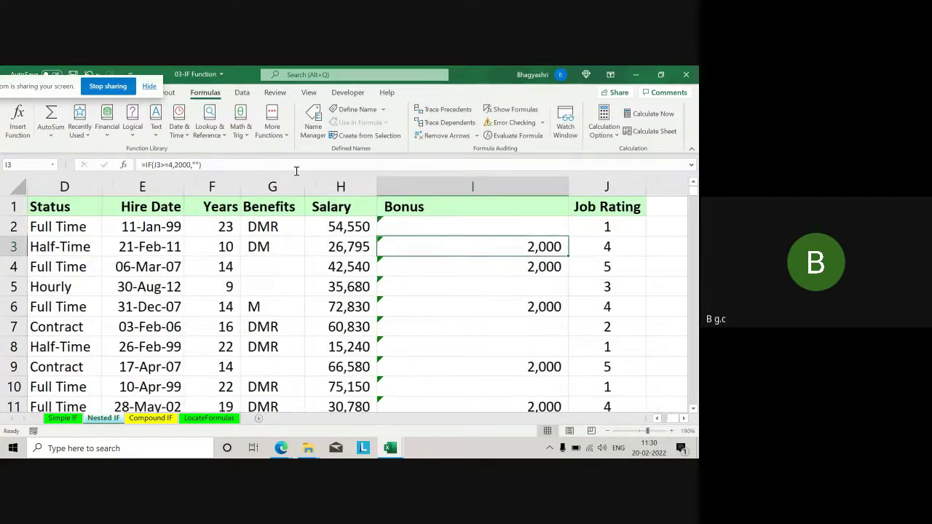
left_click(511, 231)
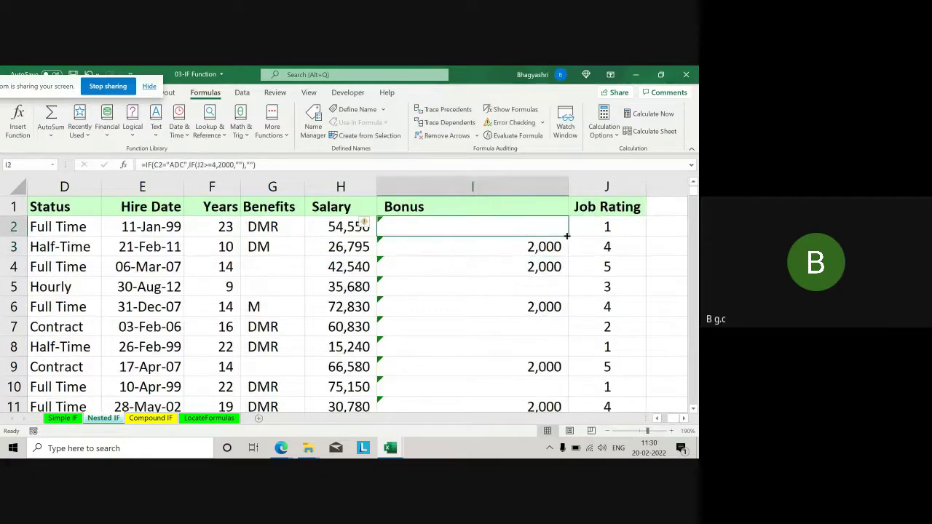
double_click(566, 236)
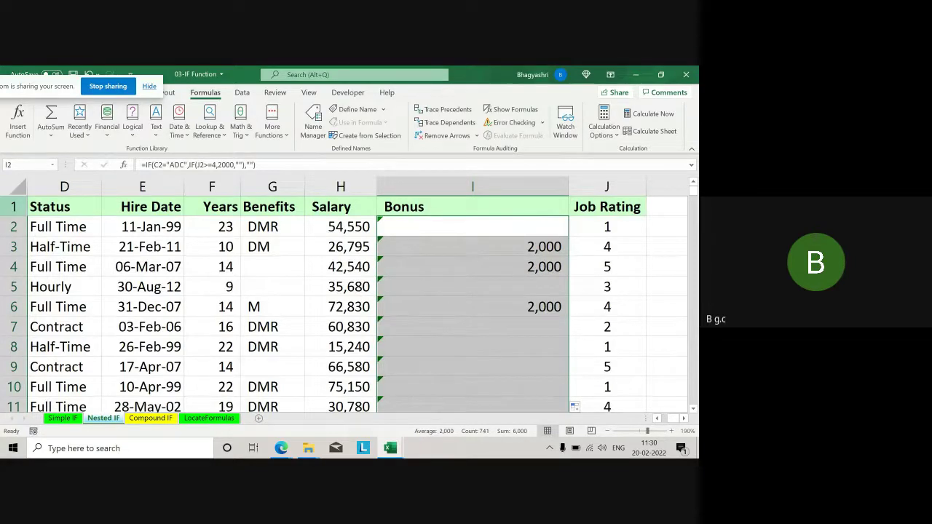
left_click(14, 207)
left_click(242, 93)
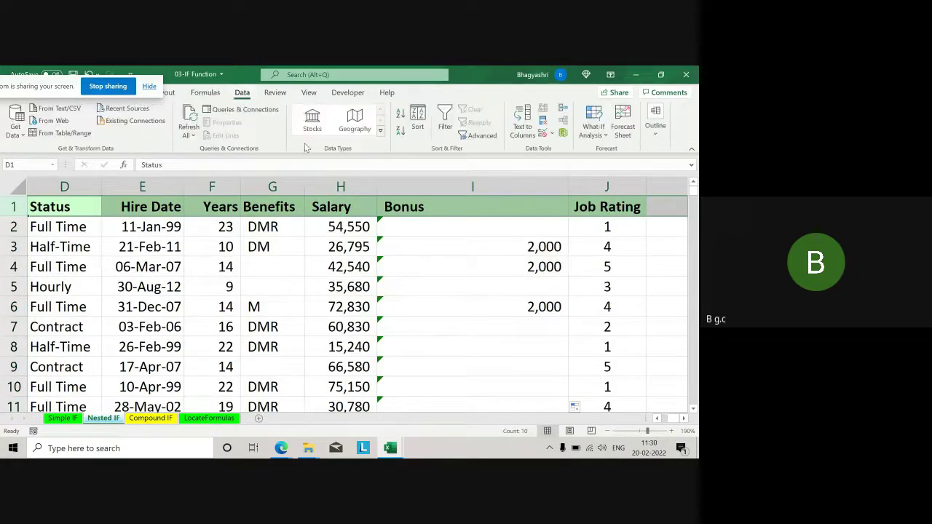
left_click(445, 128)
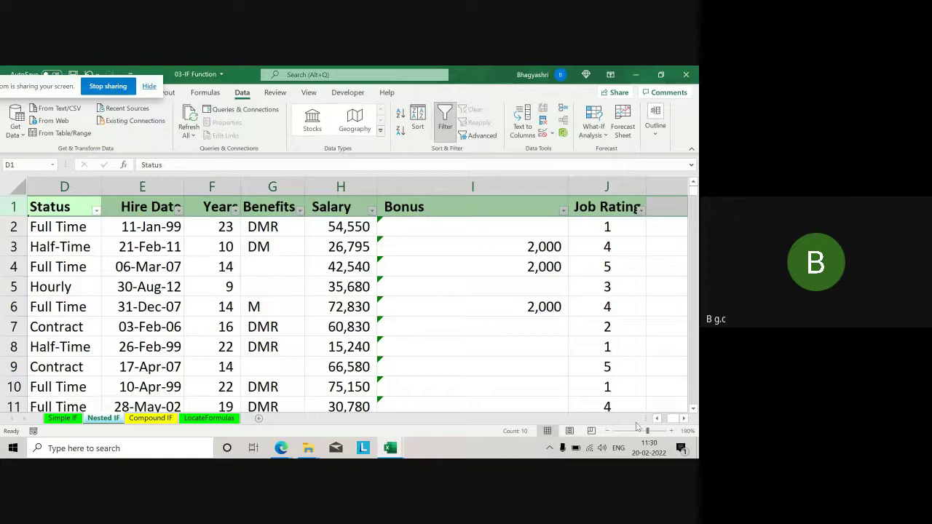
left_click(658, 421)
left_click(658, 421)
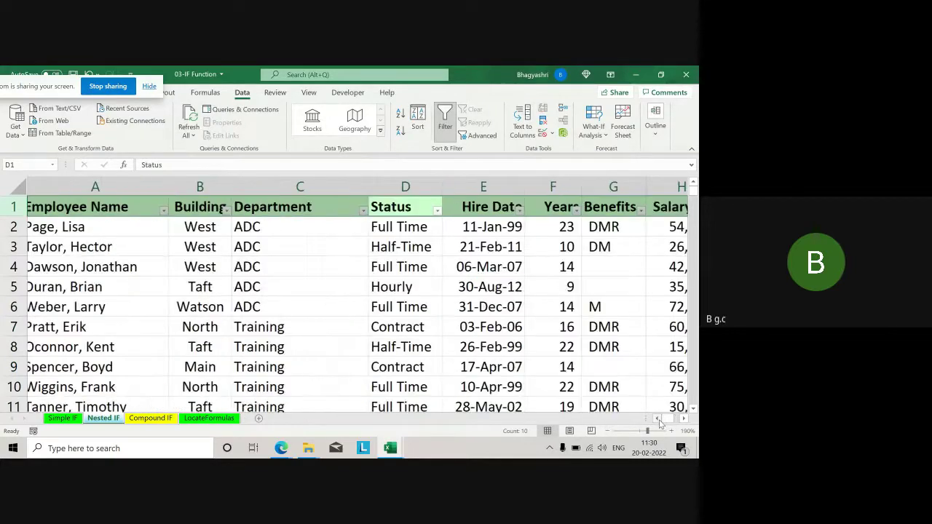
left_click(370, 211)
left_click(247, 319)
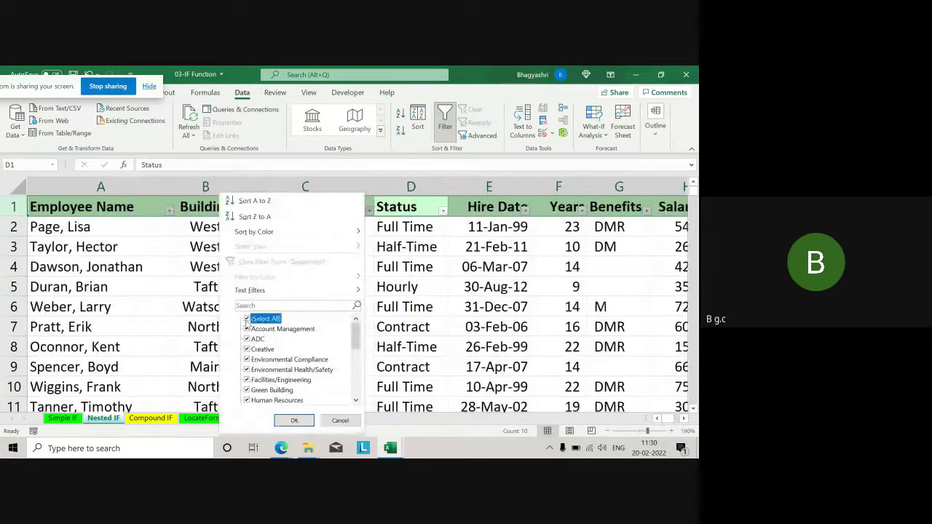
left_click(247, 339)
left_click(294, 420)
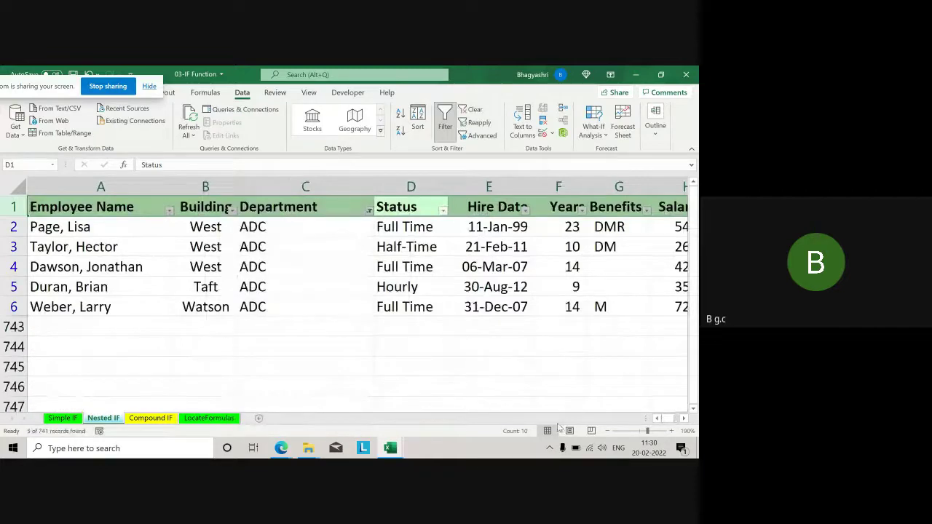
left_click(683, 420)
left_click(684, 420)
left_click(685, 419)
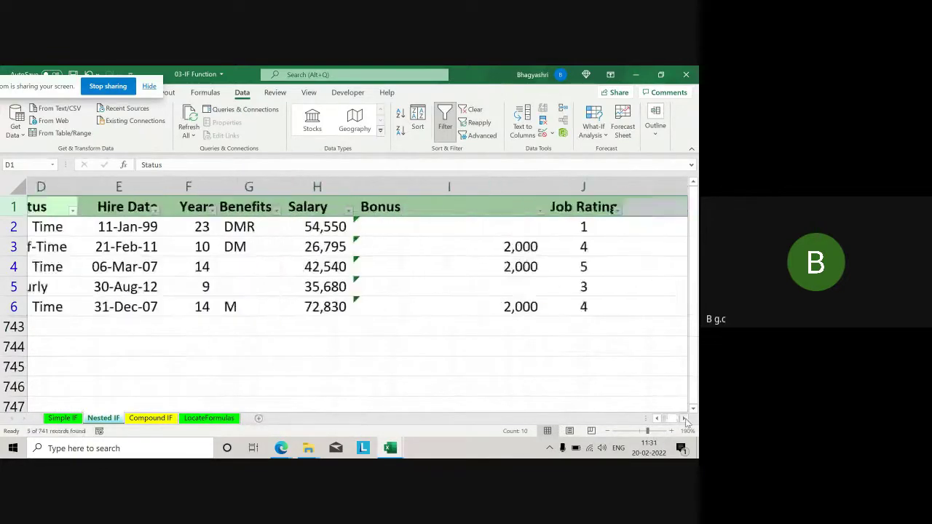
left_click(684, 419)
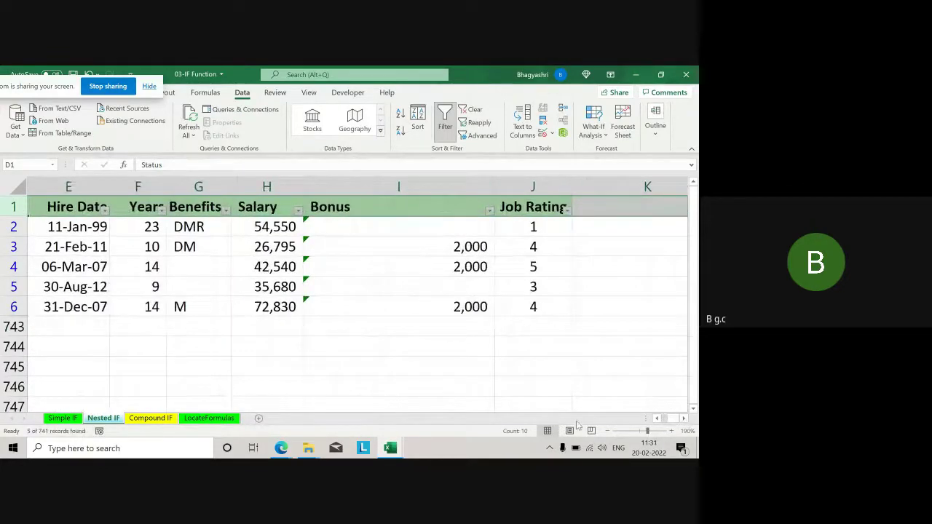
left_click(656, 420)
left_click(657, 420)
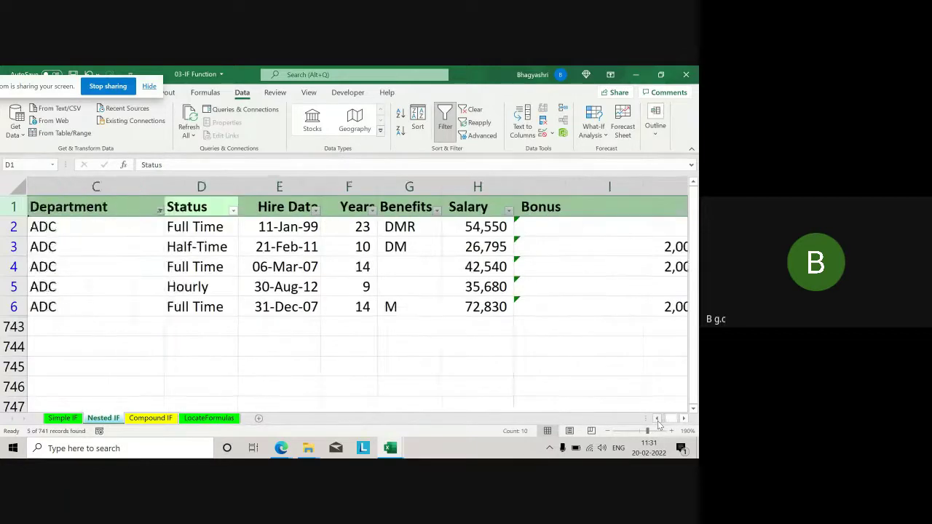
left_click(658, 420)
left_click(658, 420)
left_click(369, 210)
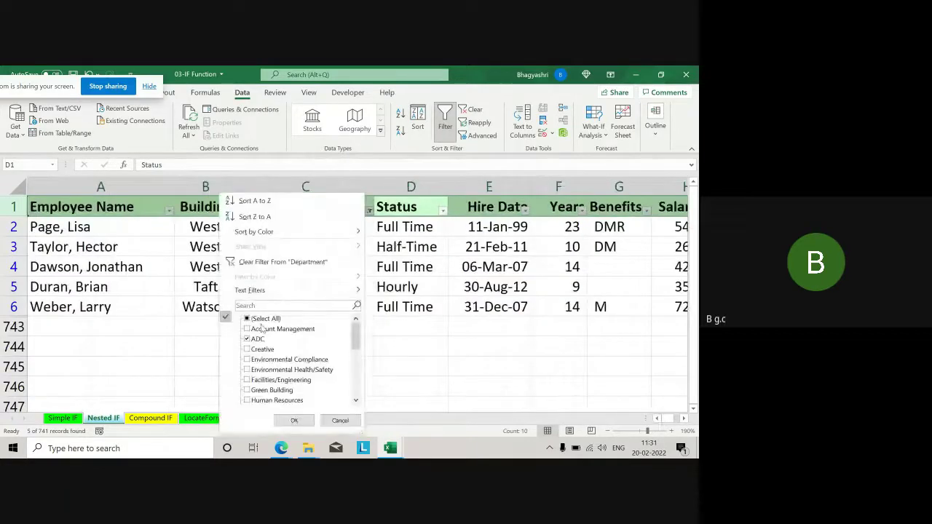
left_click(264, 319)
left_click(257, 339)
left_click(292, 419)
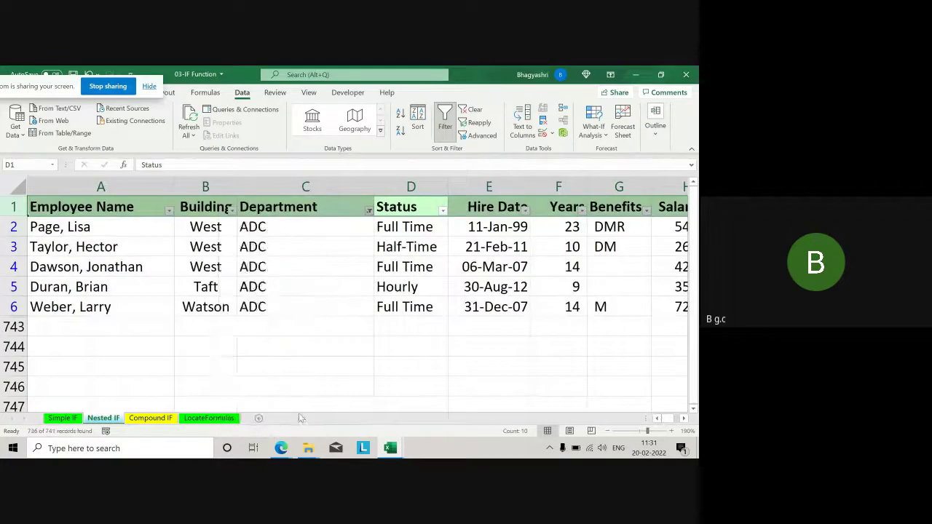
left_click(683, 419)
left_click(683, 418)
left_click(682, 419)
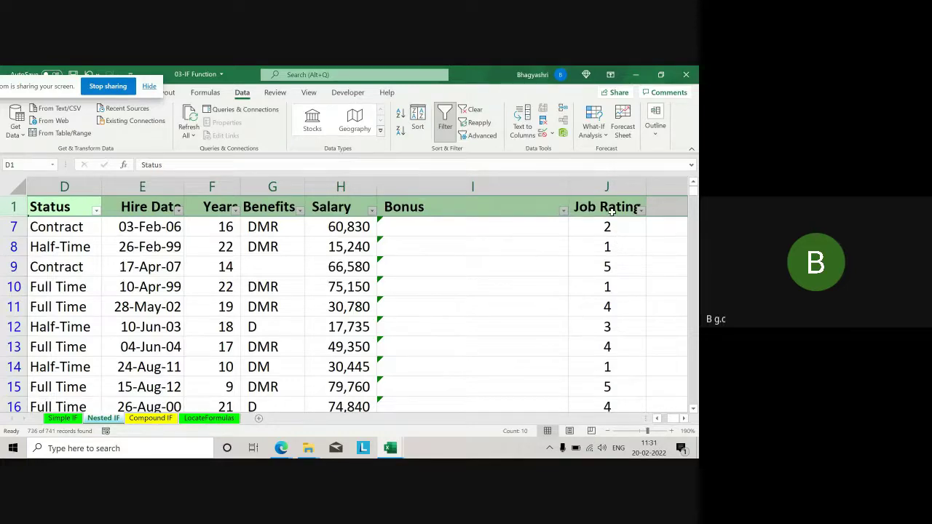
left_click(489, 228)
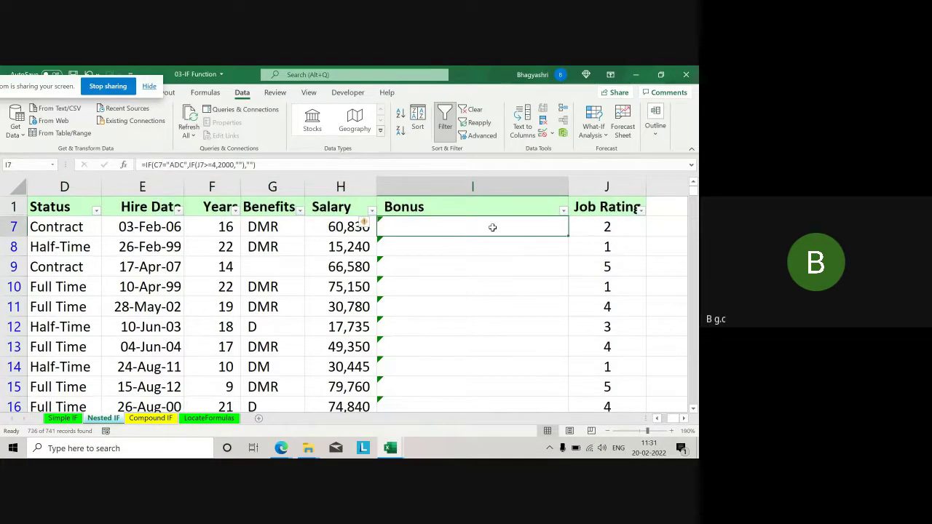
left_click(454, 138)
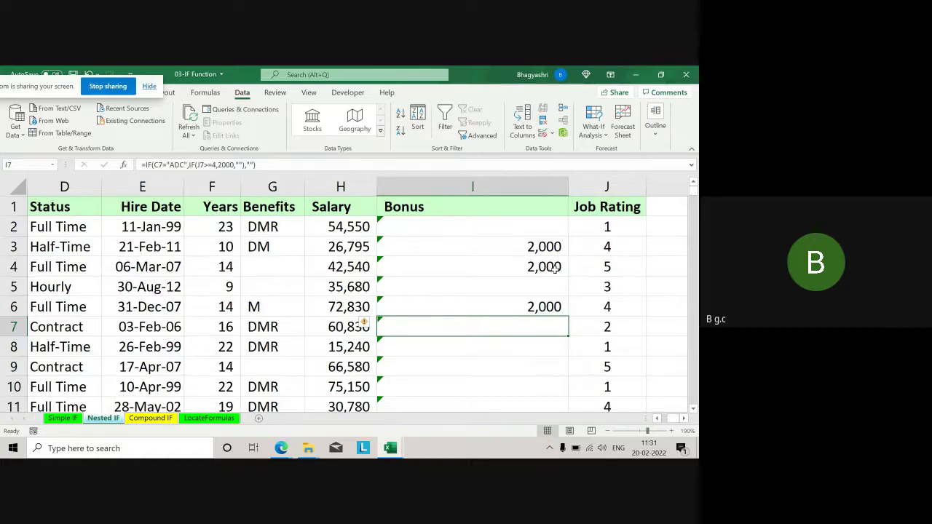
mouse_move(390, 448)
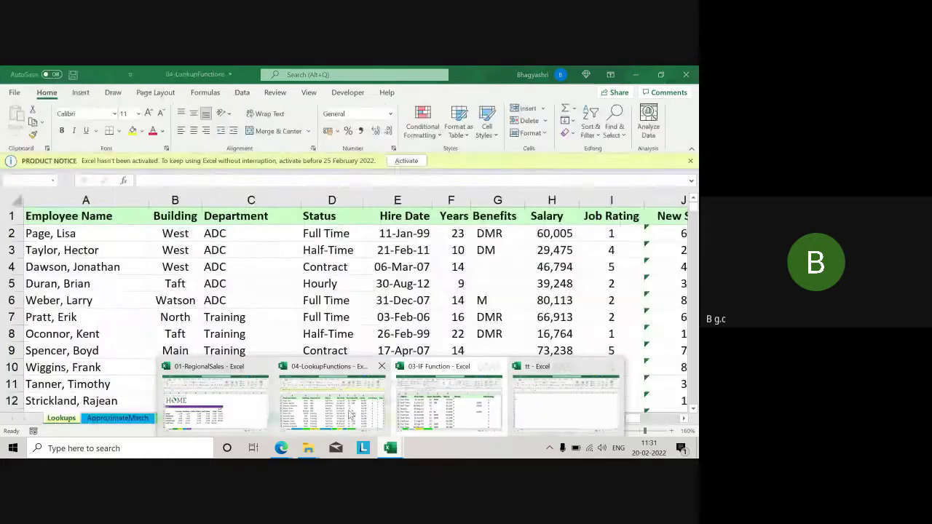
Switch to 04-LookupFunctions, dismiss the activation notice, and turn on Show Formulas.
left_click(349, 402)
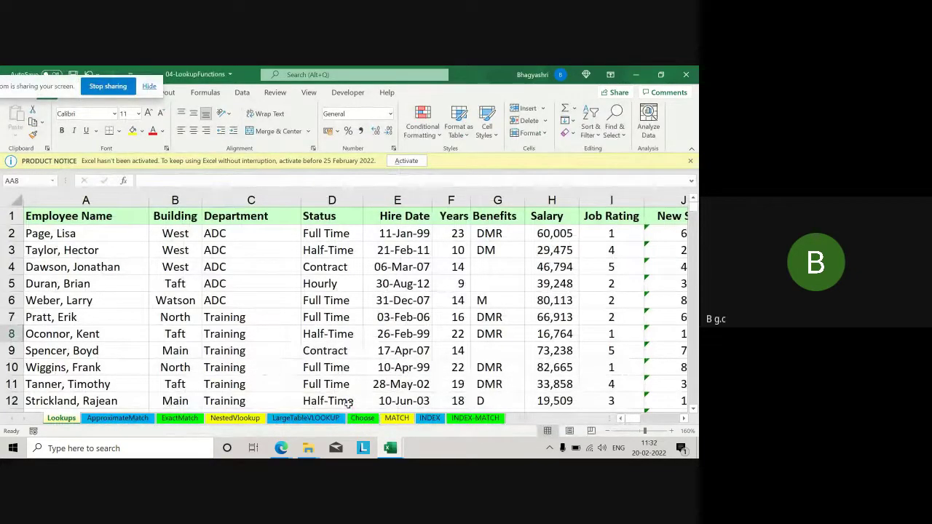
left_click(690, 160)
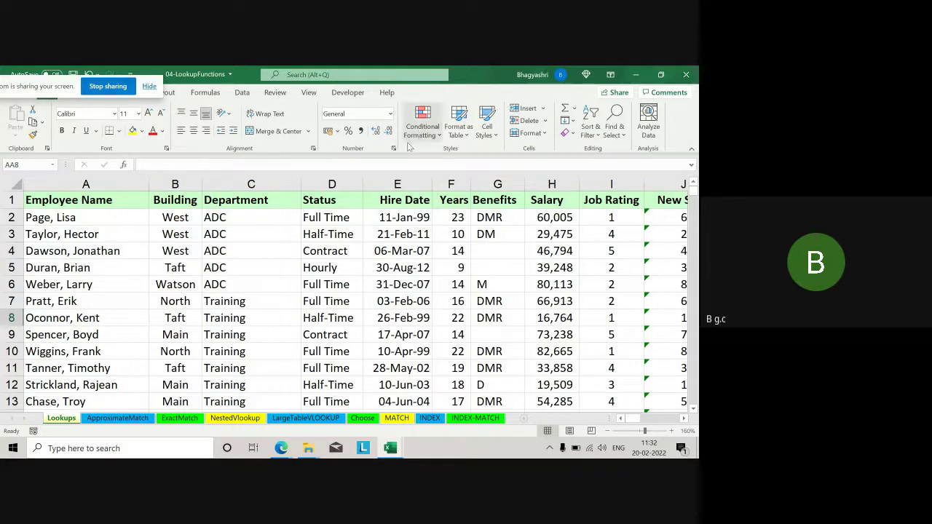
left_click(242, 93)
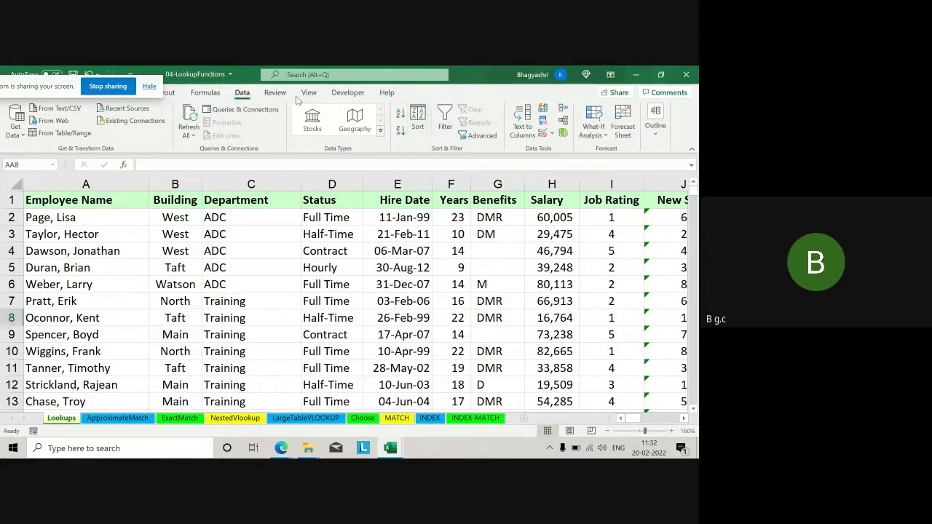
left_click(205, 93)
left_click(514, 110)
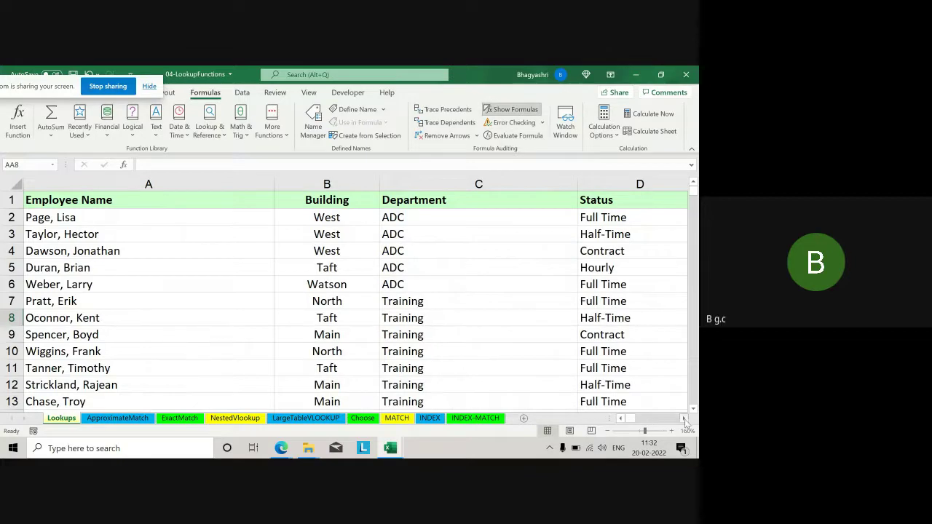
Scroll right to view the New Salary Tax Rate formulas and rate table.
left_click(684, 419)
left_click(685, 420)
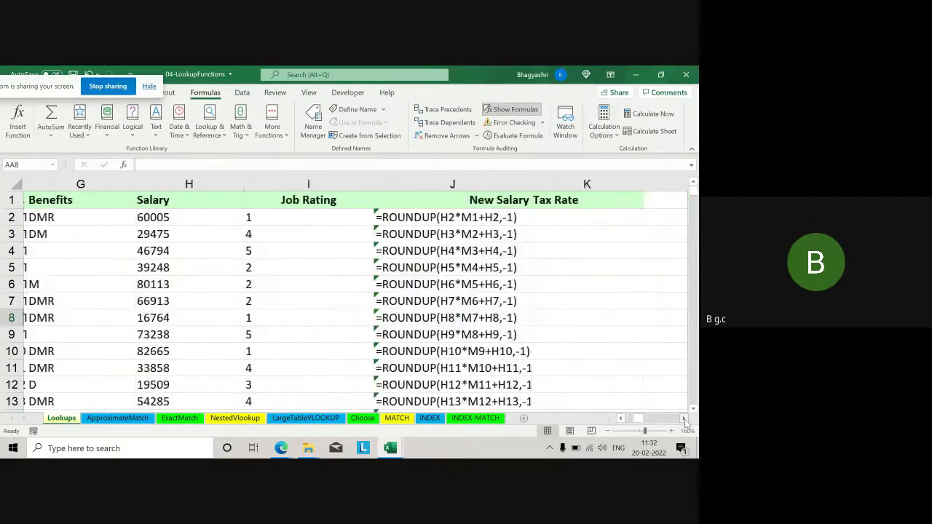
left_click(685, 420)
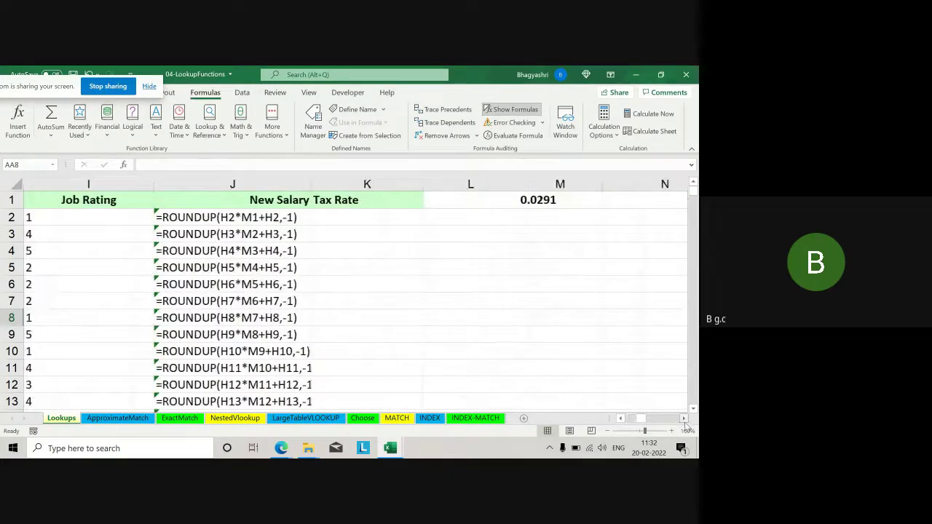
left_click(685, 420)
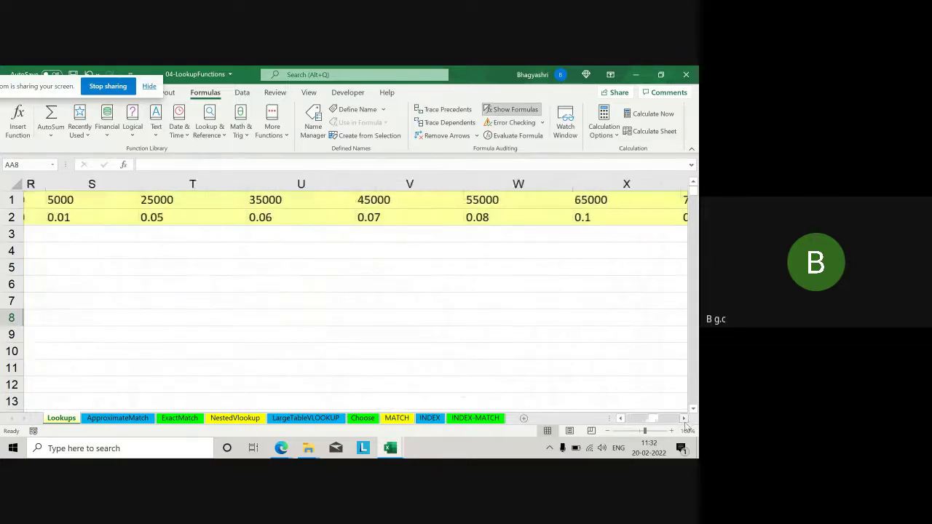
left_click_drag(654, 417, 586, 401)
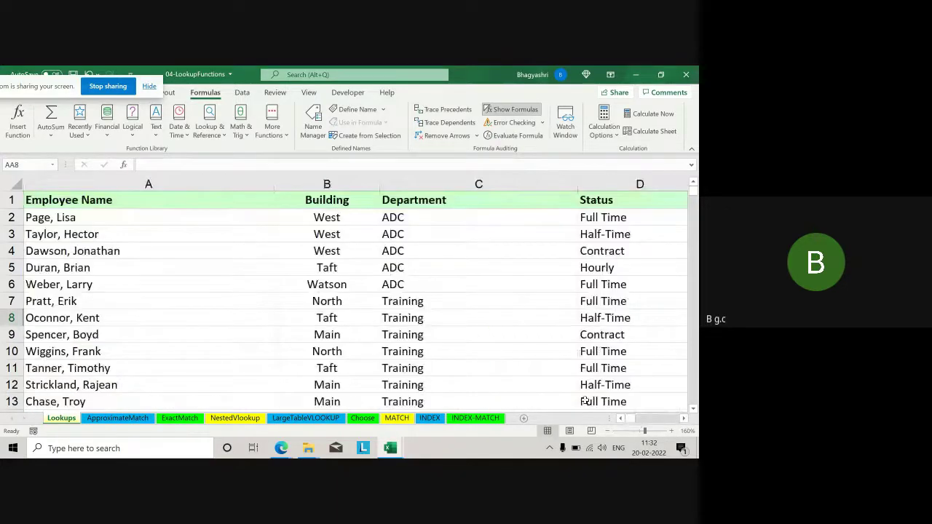
Inspect the ApproximateMatch sheet's formulas, restore calculated values, and go to ExactMatch.
left_click(125, 418)
scroll(172, 379, "down", 1)
scroll(172, 380, "up", 1)
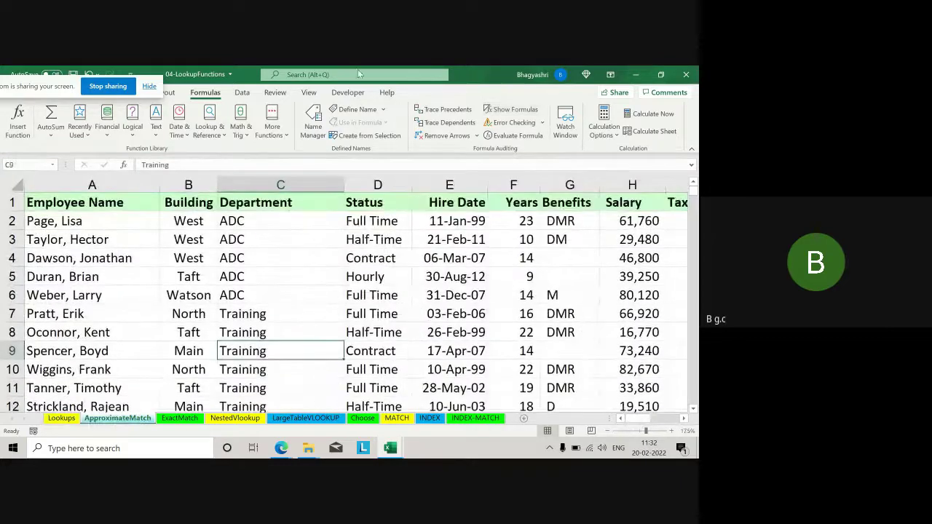
left_click(508, 110)
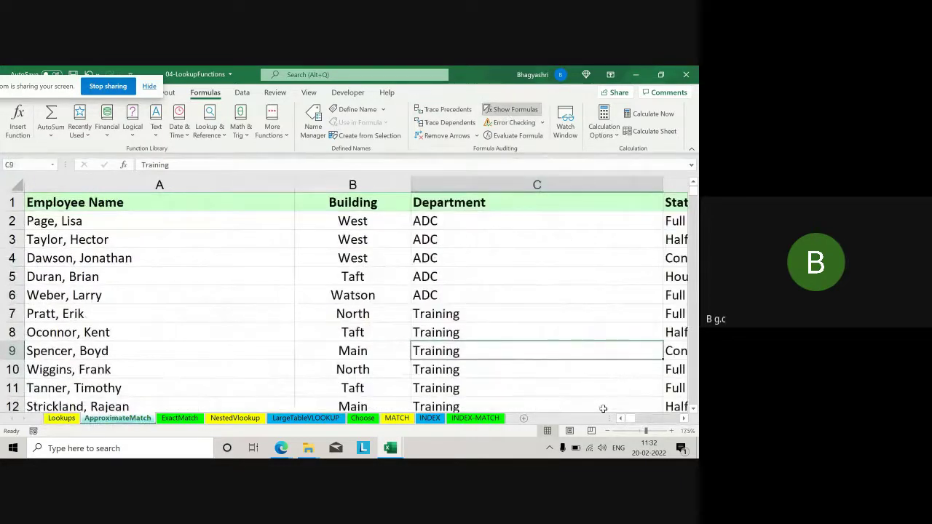
mouse_move(629, 423)
left_mouse_down()
mouse_move(664, 424)
mouse_move(628, 424)
left_mouse_up()
key("ctrl+grave")
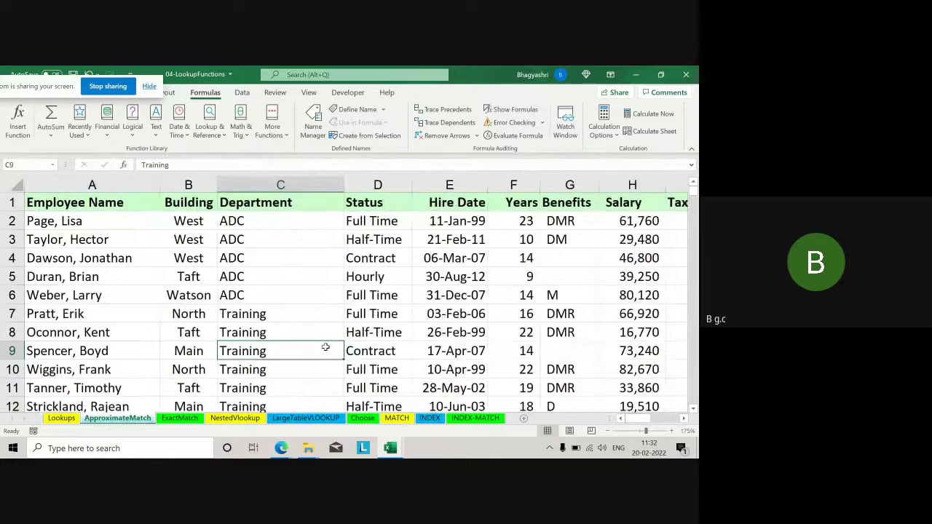
left_click(180, 418)
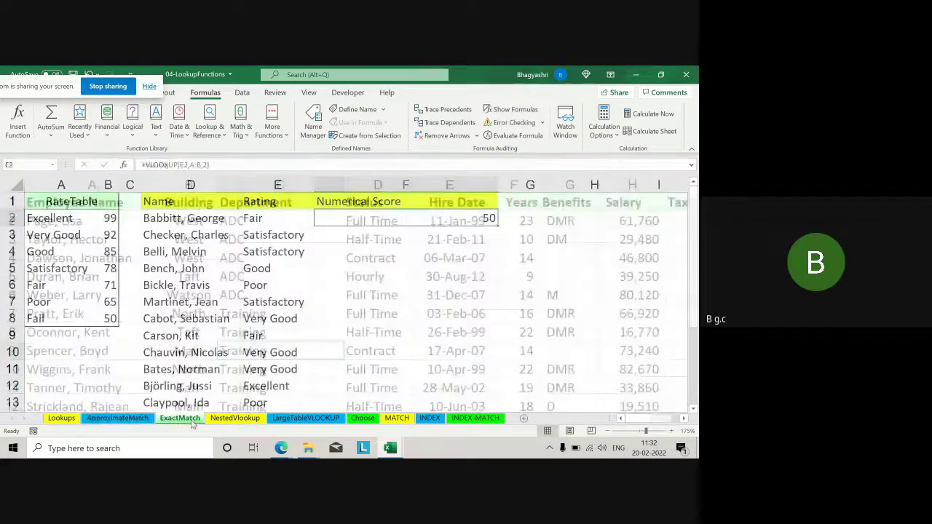
left_click(376, 287)
left_click(357, 217)
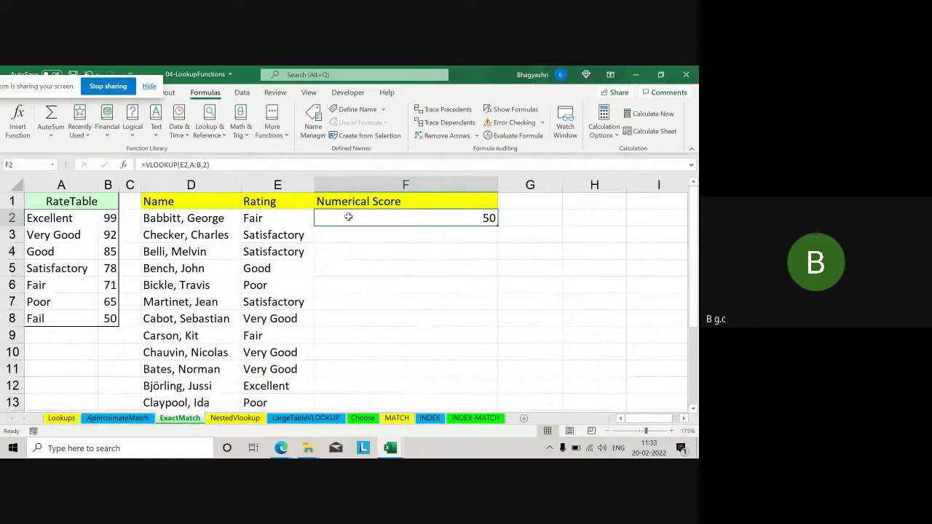
left_click(277, 217)
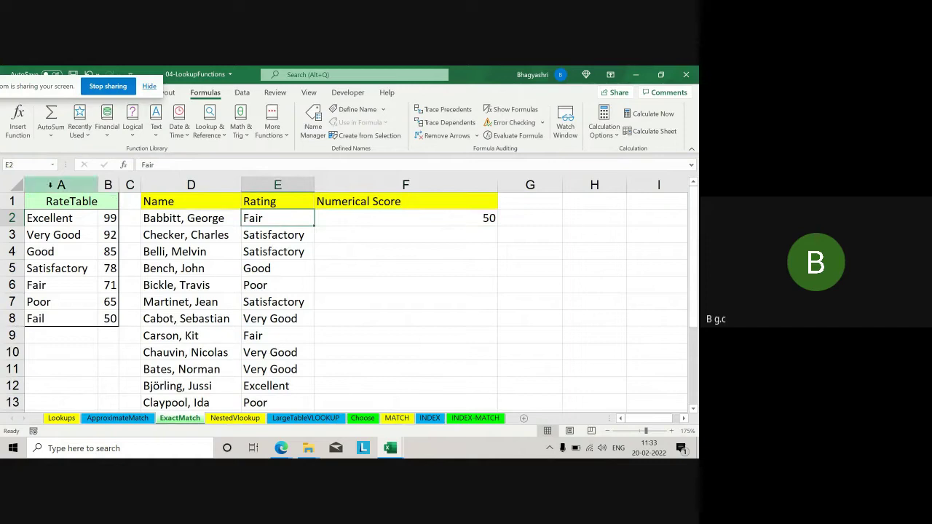
left_click(368, 212)
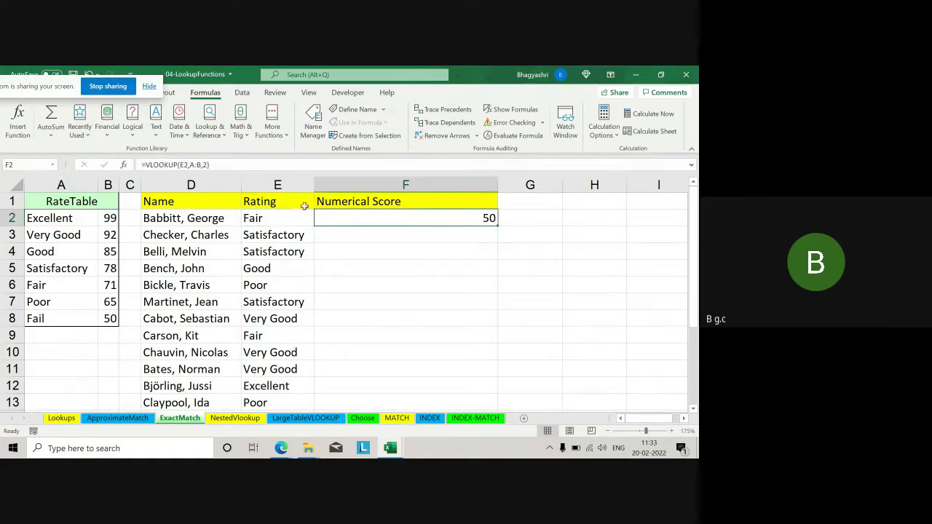
left_click(543, 218)
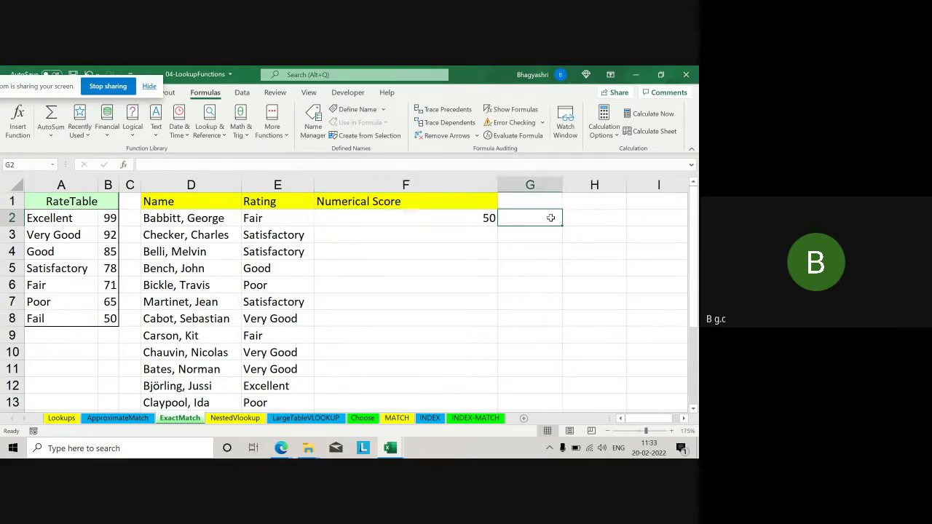
type("=vl")
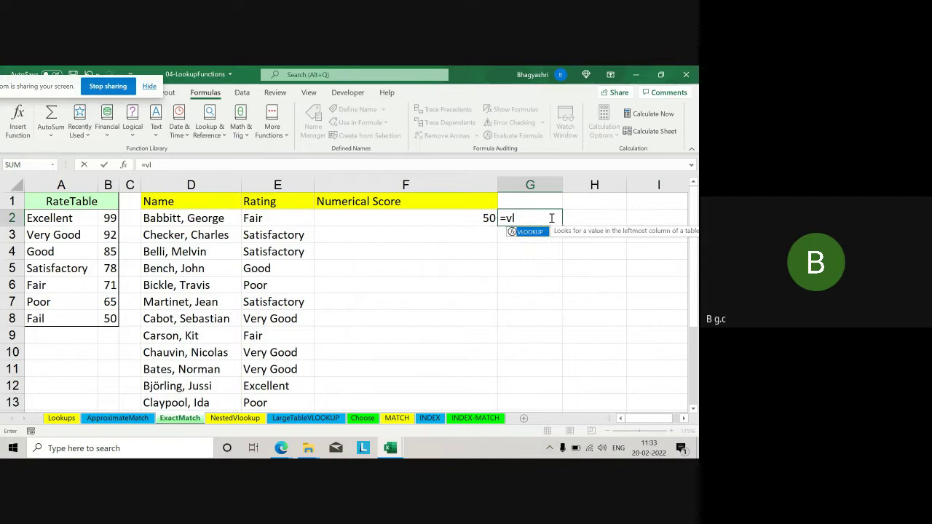
key("Tab")
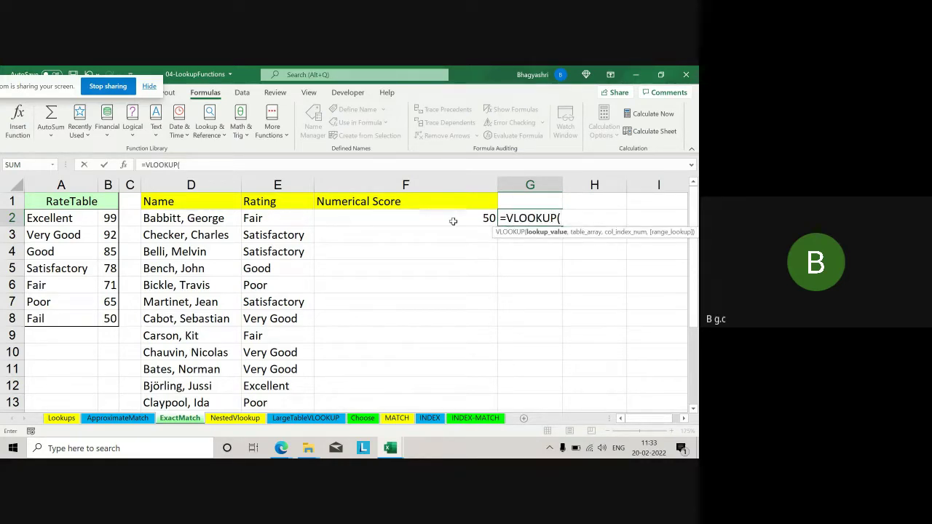
key("BackSpace")
key("BackSpace")
key("BackSpace")
key("BackSpace")
key("BackSpace")
key("BackSpace")
key("BackSpace")
key("BackSpace")
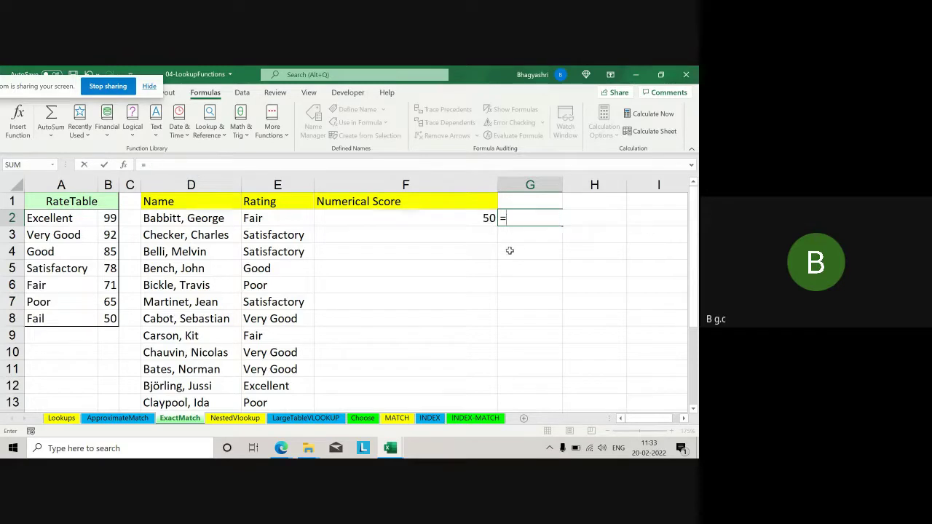
key("Escape")
left_click(270, 220)
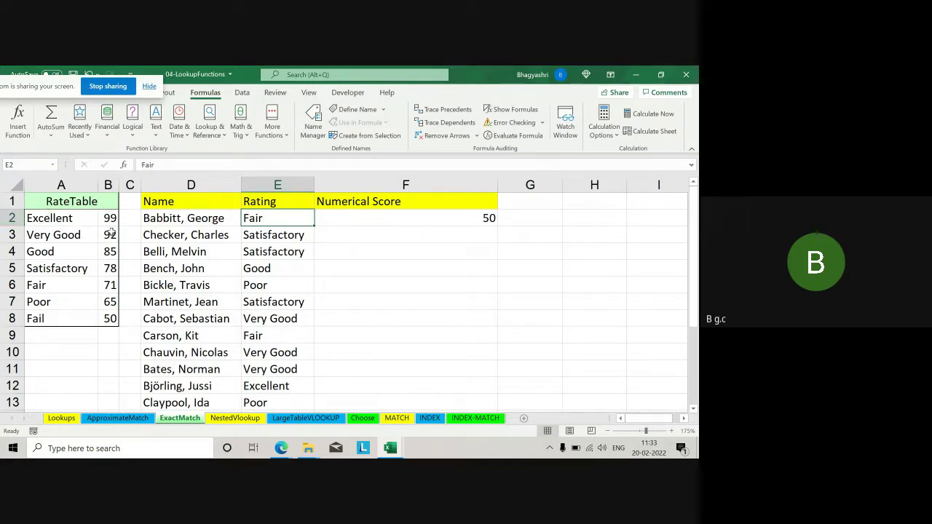
left_click(409, 258)
left_click(266, 218)
left_click_drag(32, 218, 108, 318)
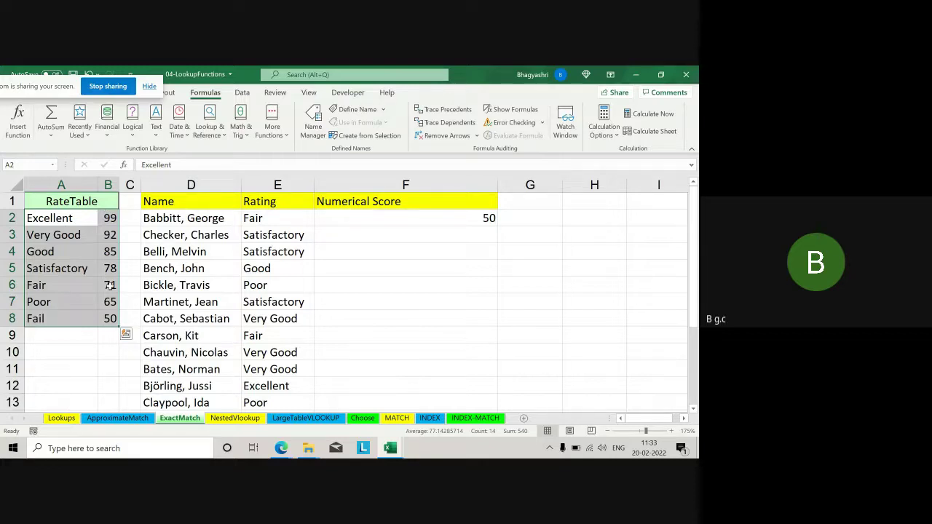
Enter =VLOOKUP(E2,A2:B8,2,FALSE) in G2 to look up the Fair rating's score.
left_click(377, 303)
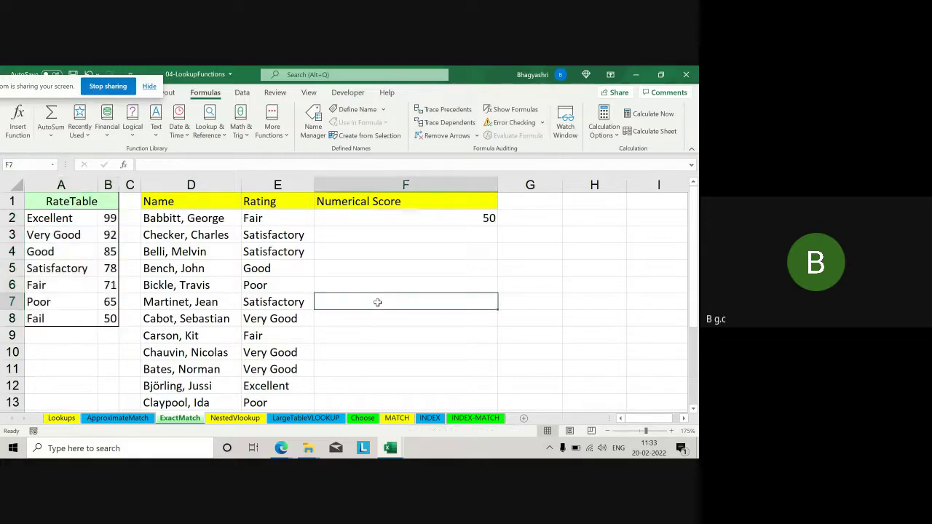
left_click(515, 216)
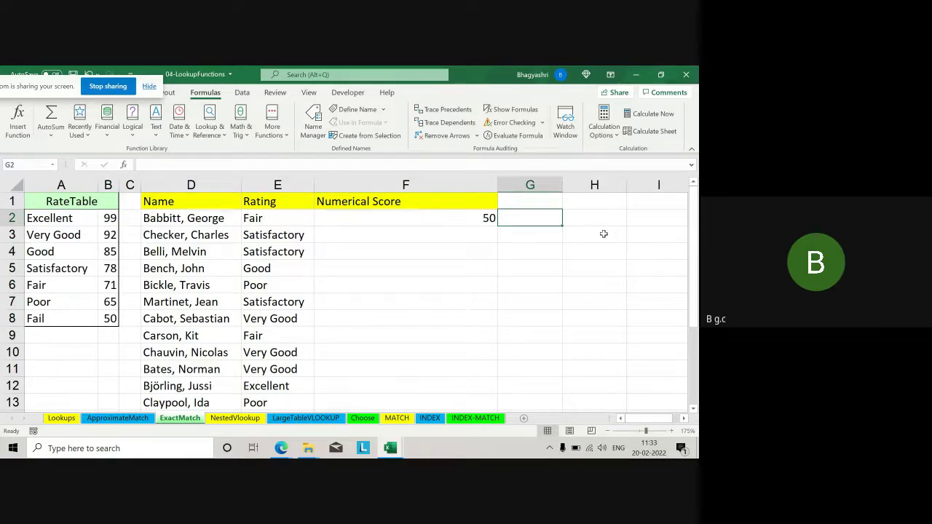
type("=vl")
key("Tab")
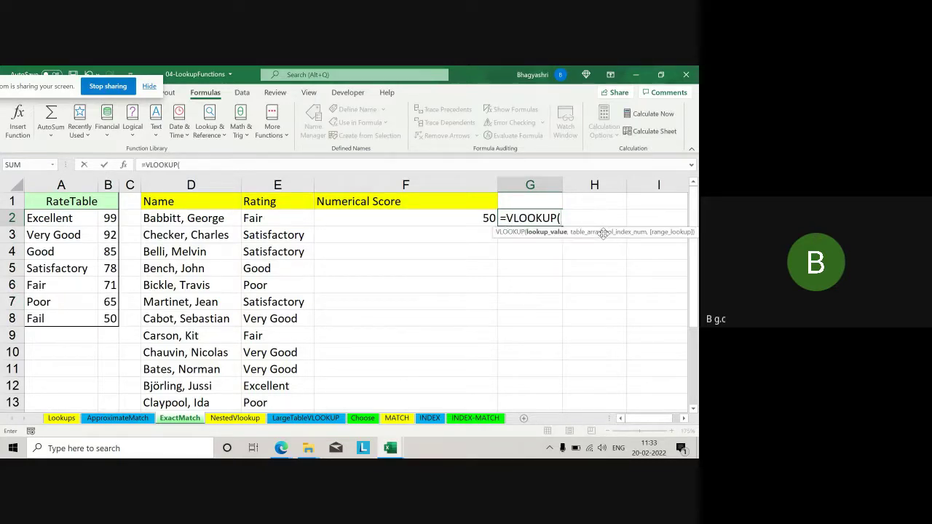
left_click(266, 218)
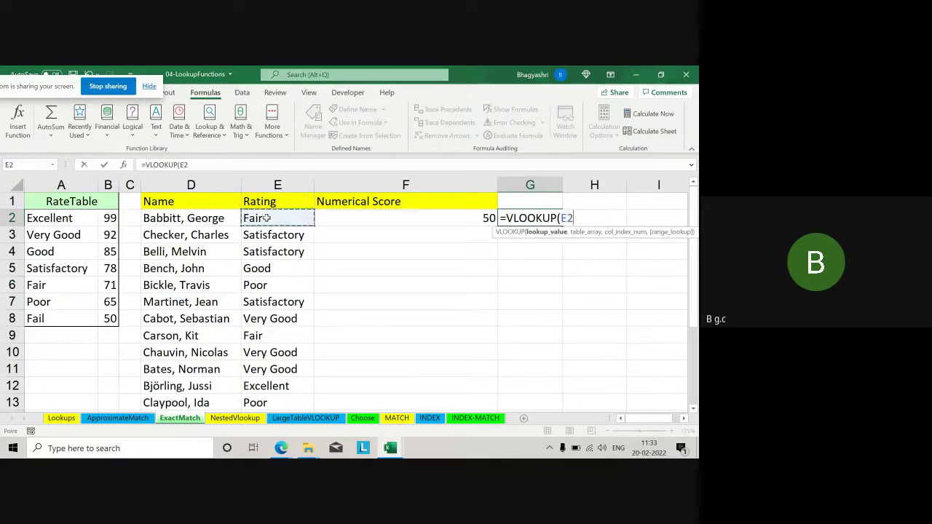
type(",")
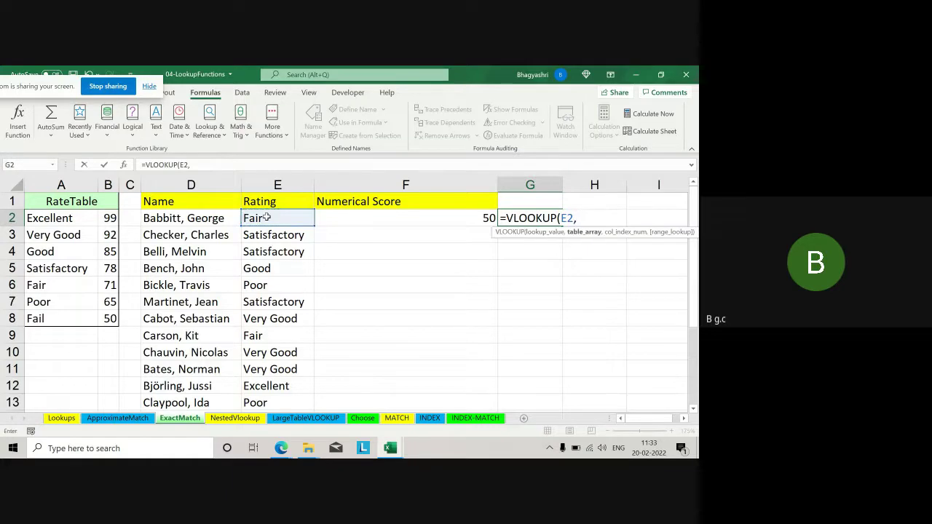
left_click(45, 218)
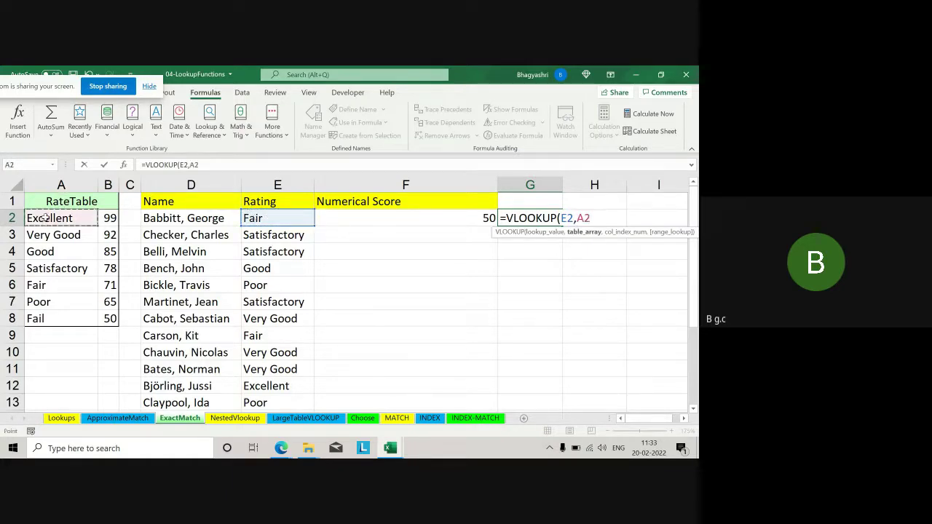
left_click_drag(45, 217, 108, 318)
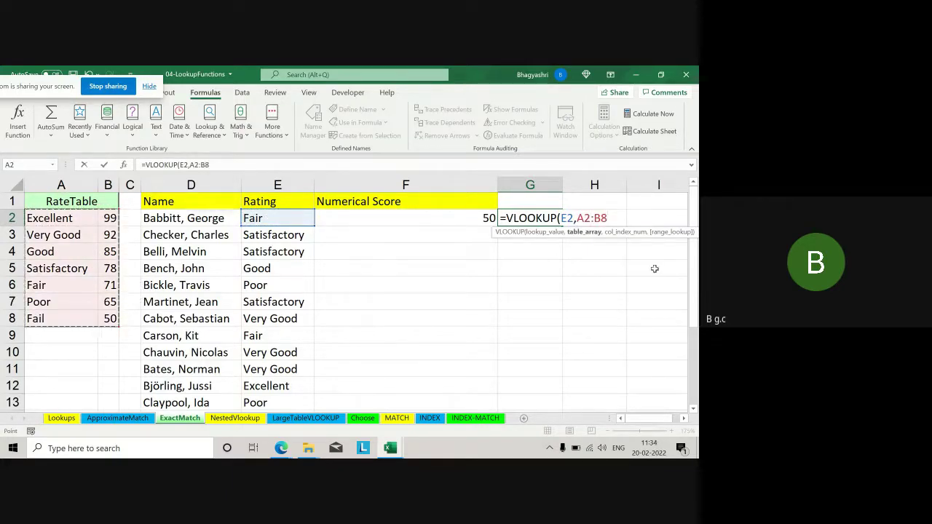
type(",")
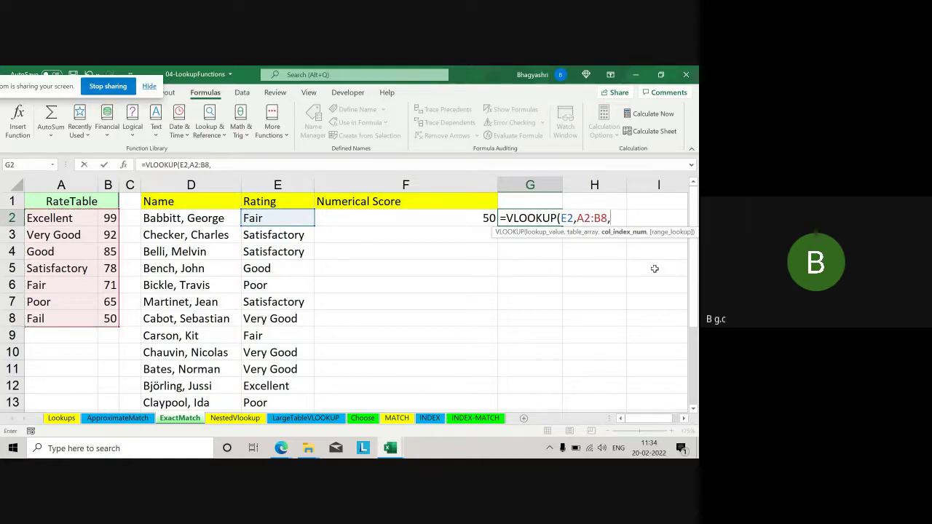
type("2,")
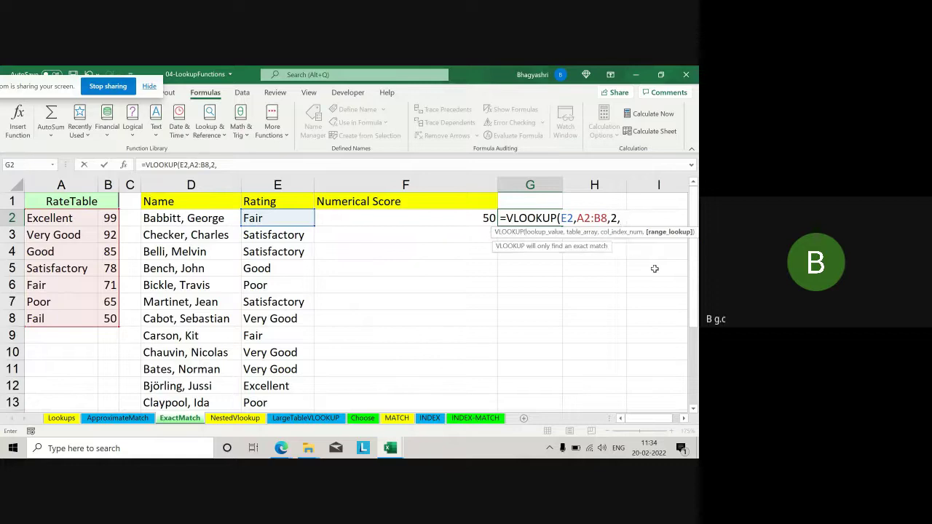
key("Tab")
type(")")
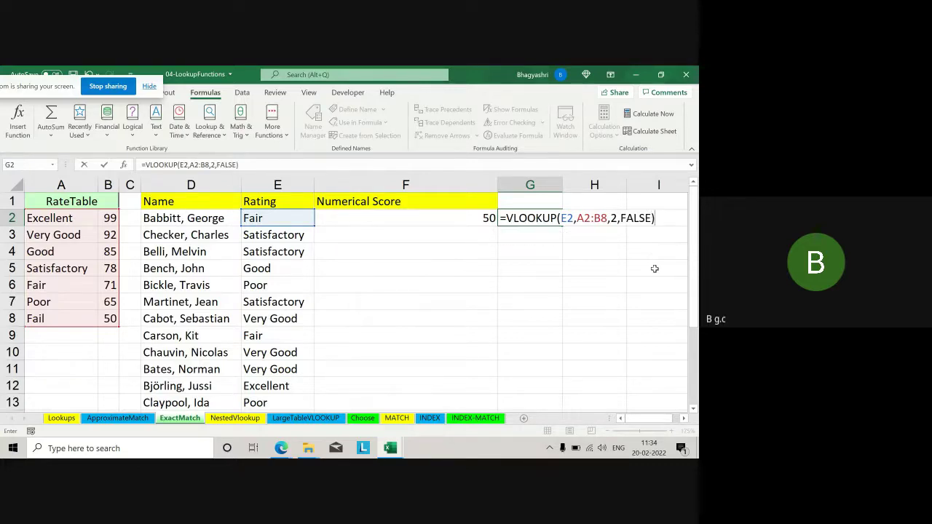
key("Return")
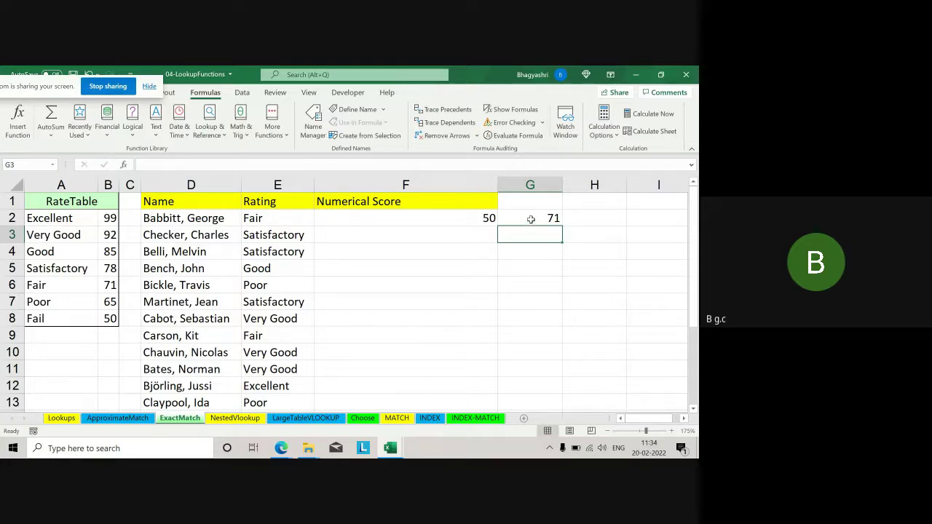
Change G2 to =VLOOKUP(E2,A$2:B$8,2,FALSE) and fill it down to row 14.
left_click(531, 218)
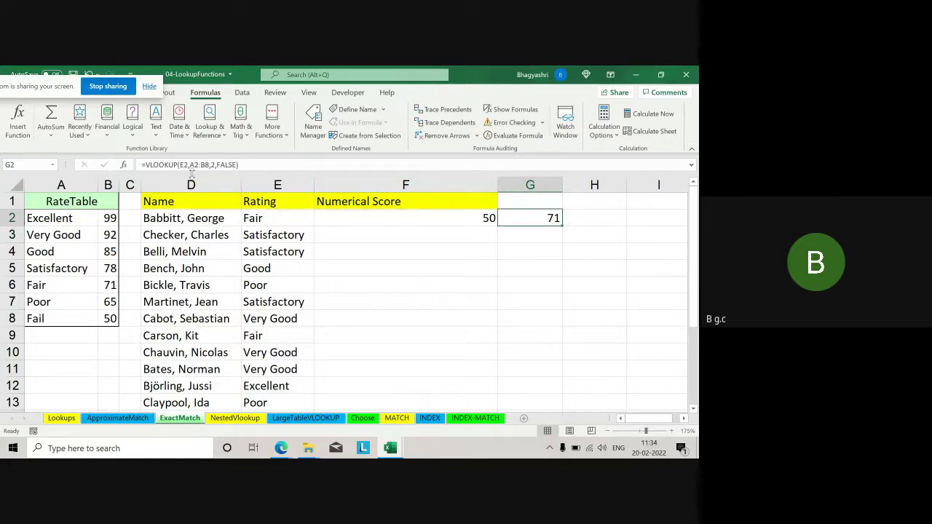
left_click(198, 169)
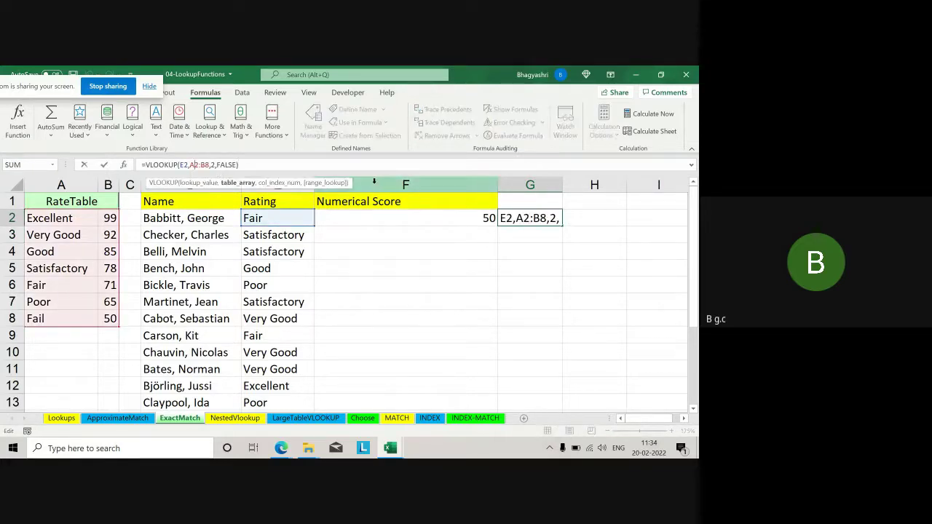
type("$2:B")
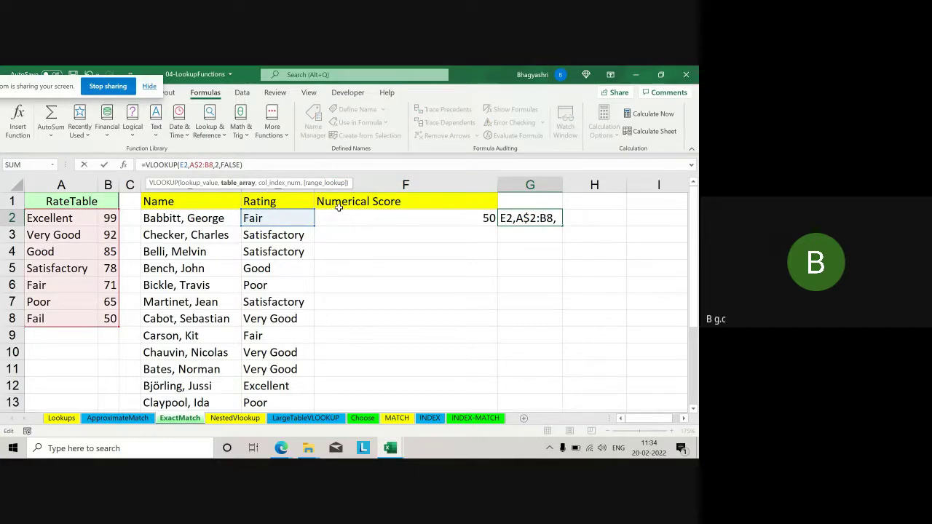
type("$")
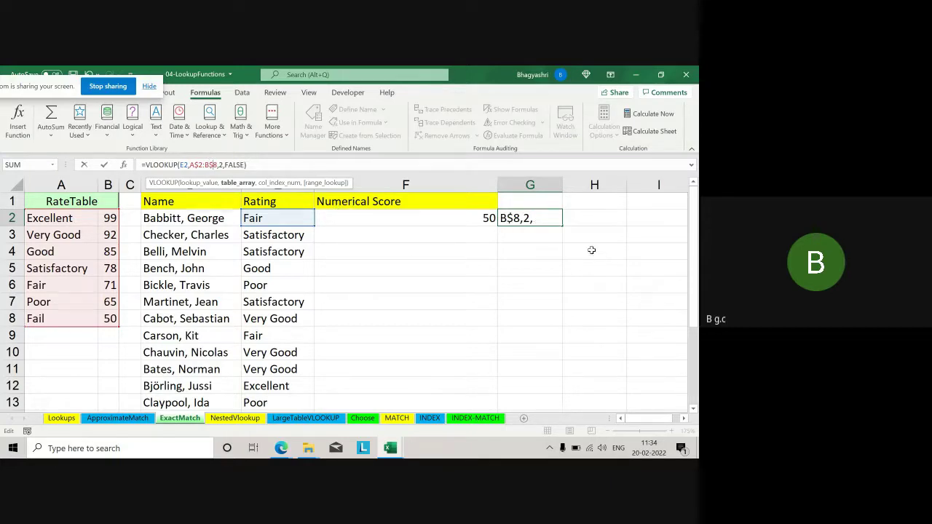
key("Return")
left_click(560, 266)
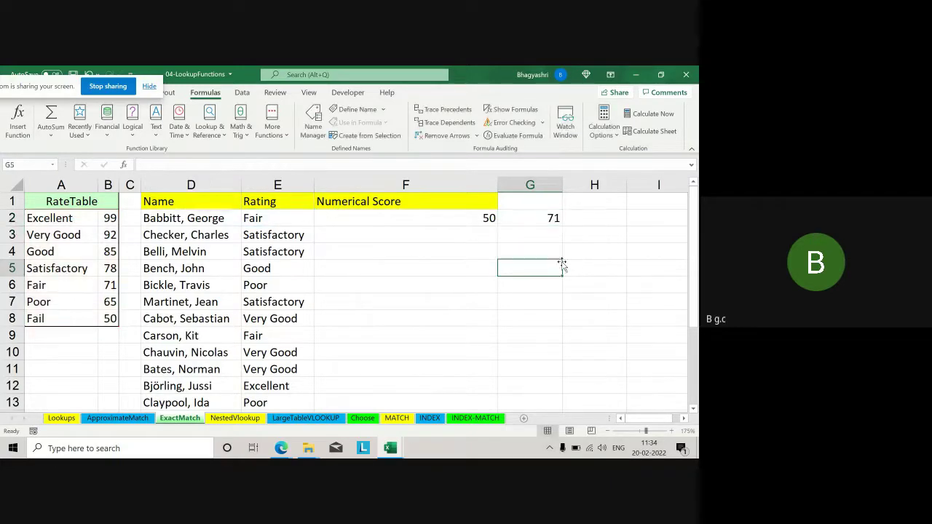
left_click(548, 217)
left_click_drag(561, 224, 548, 260)
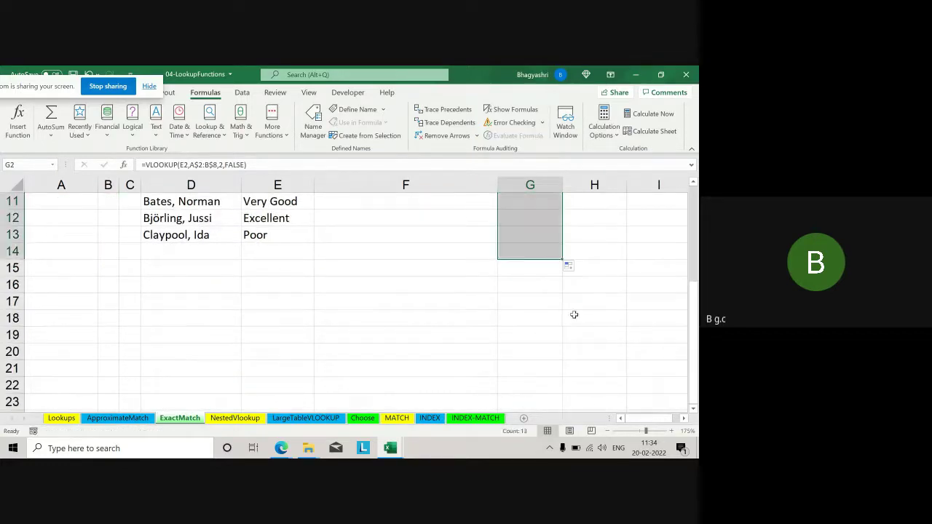
Check the filled scores, including #N/A in G14 and Satisfactory's 78.
scroll(574, 319, "up", 3)
scroll(583, 318, "down", 1)
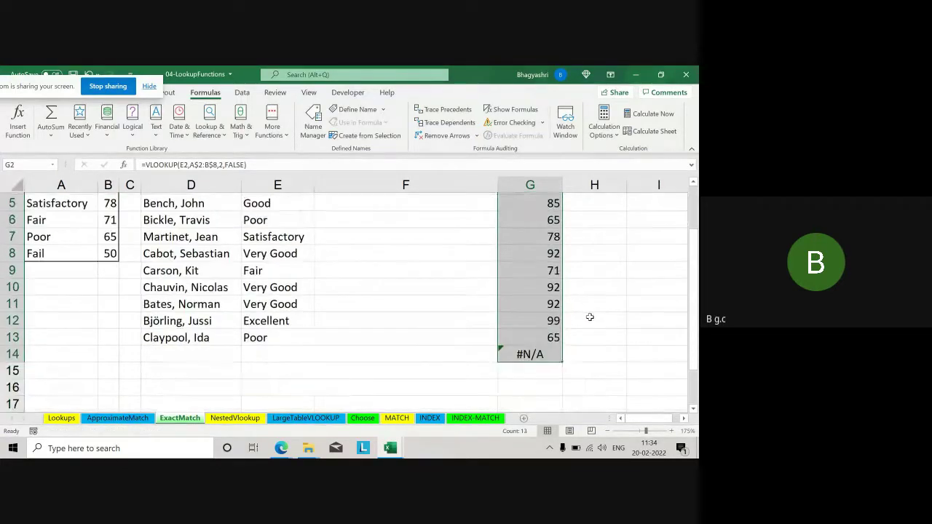
left_click(546, 354)
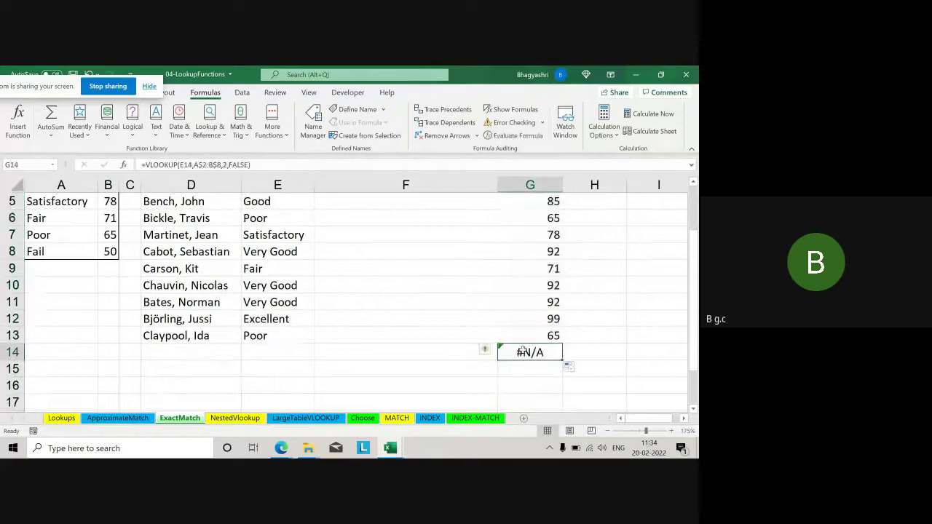
left_click(602, 335)
scroll(602, 333, "up", 2)
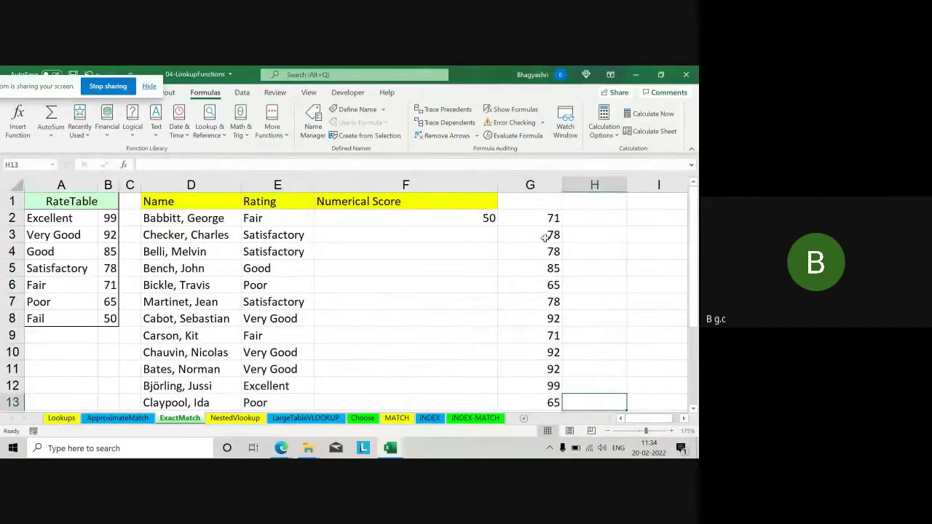
left_click(275, 235)
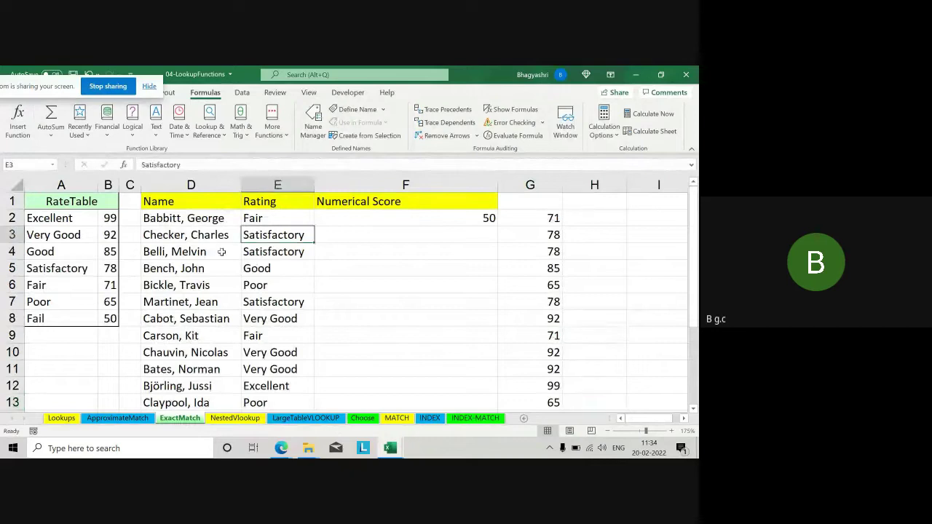
left_click(111, 268)
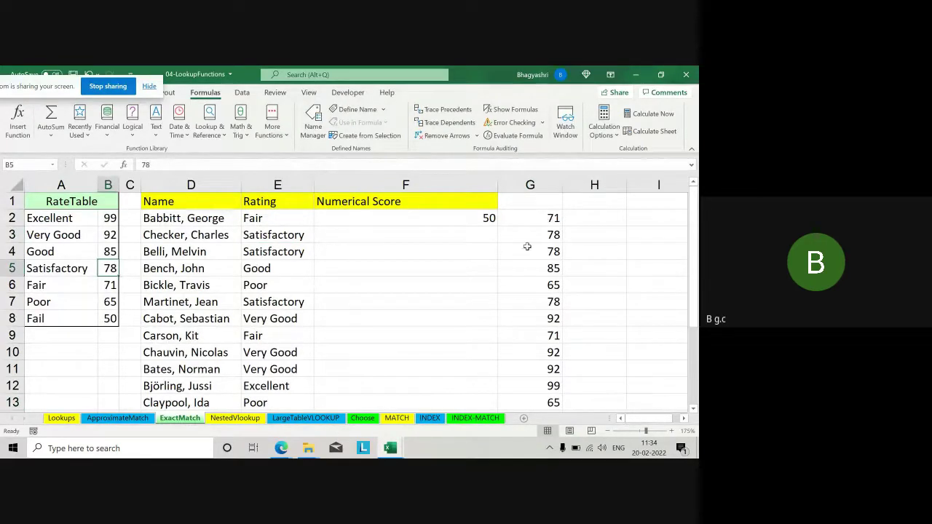
left_click_drag(551, 235, 551, 252)
left_click(631, 262)
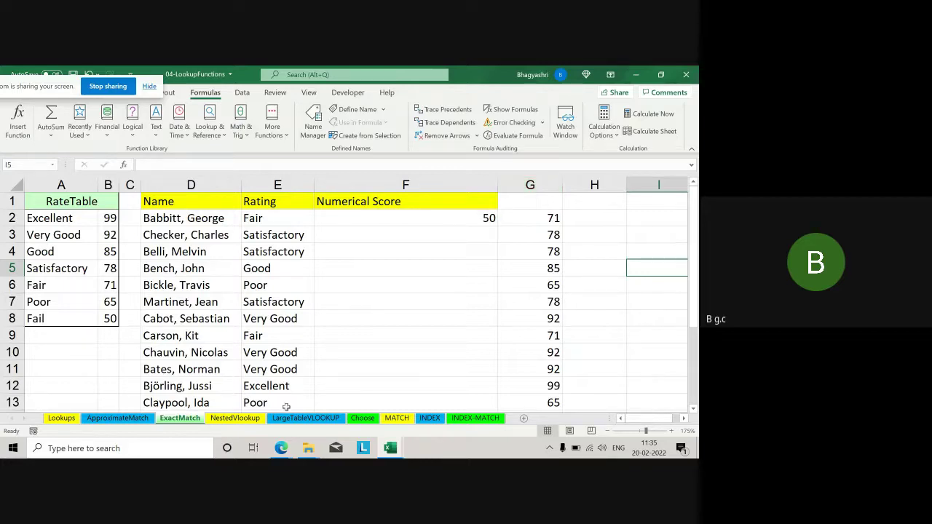
Open the NestedVlookup sheet, review the empty Regional Tax Rate cells and the State–Region table, and select G2.
left_click(248, 421)
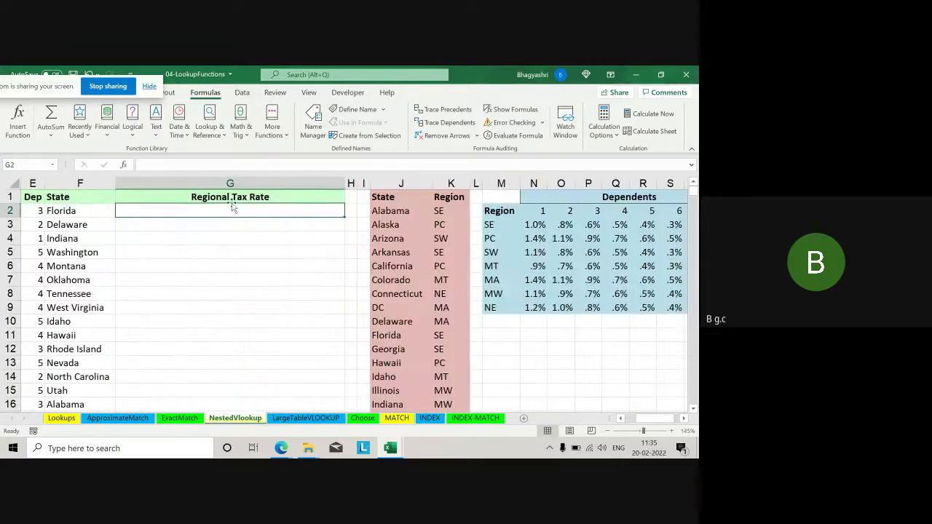
left_click_drag(657, 420, 640, 422)
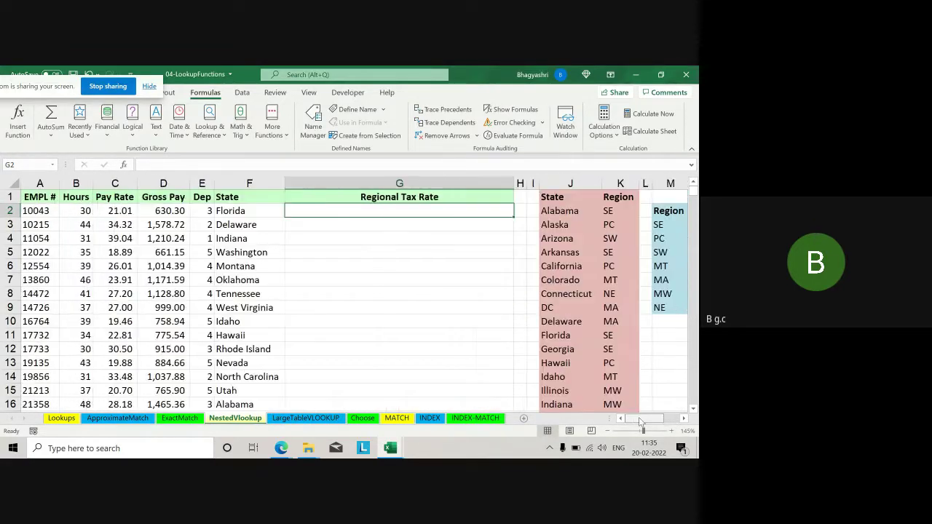
left_click(357, 210)
left_click(372, 229)
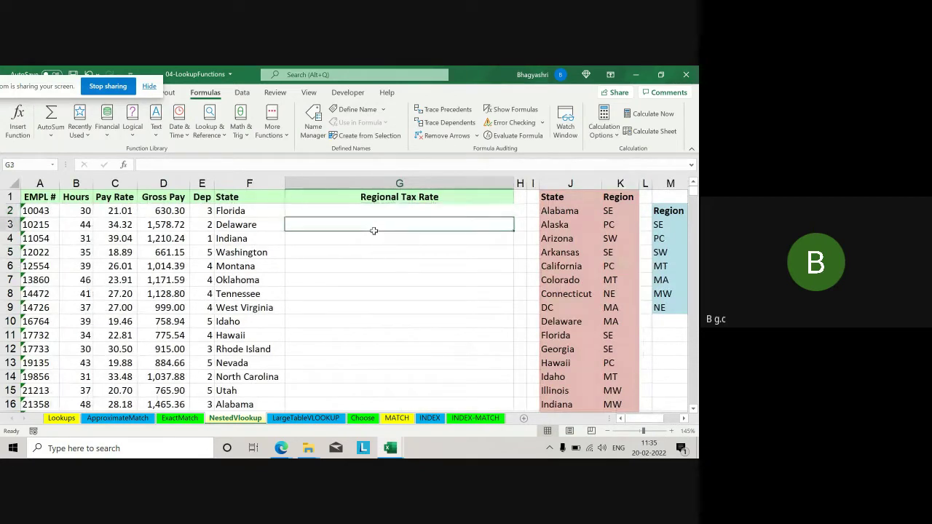
left_click(394, 211)
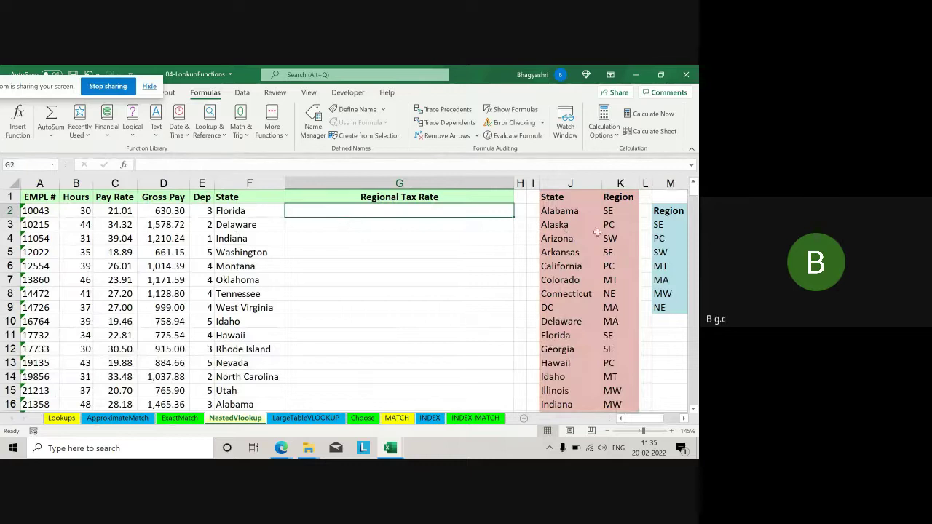
left_click(245, 183)
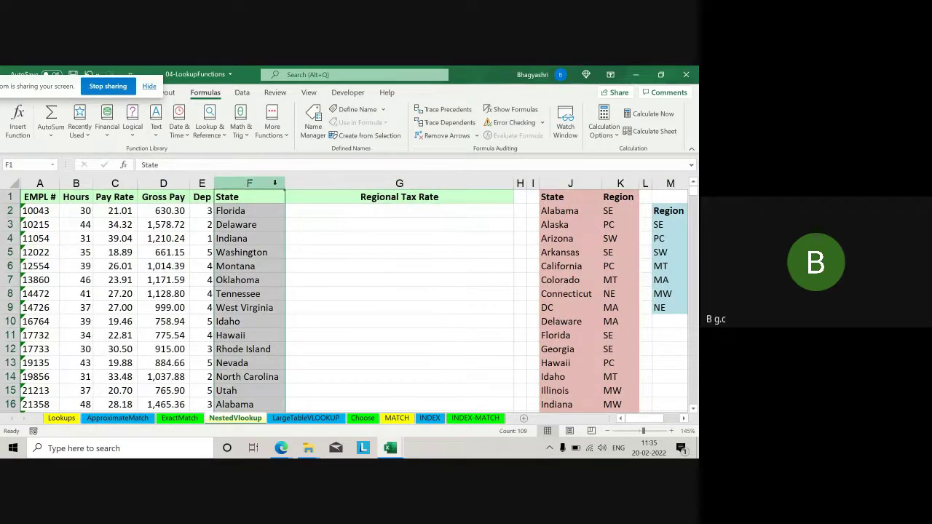
left_click_drag(570, 184, 618, 184)
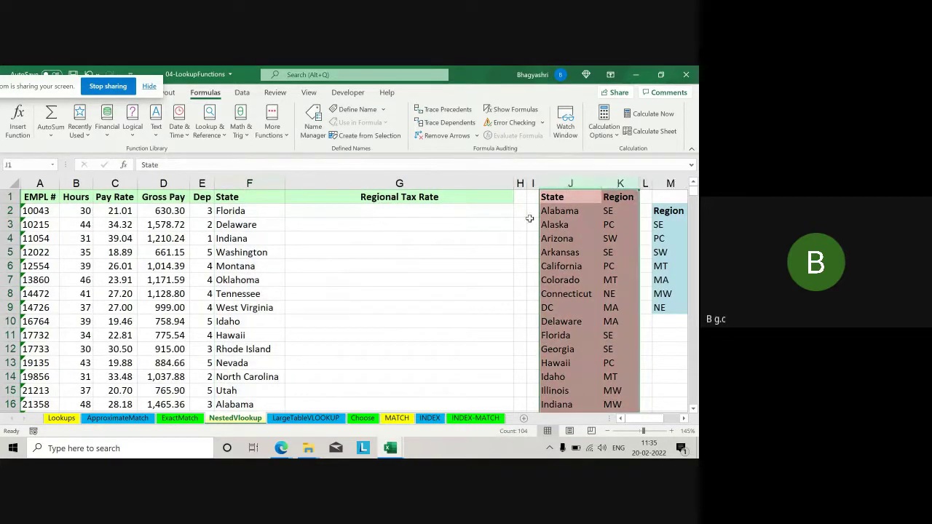
left_click(390, 232)
left_click(331, 213)
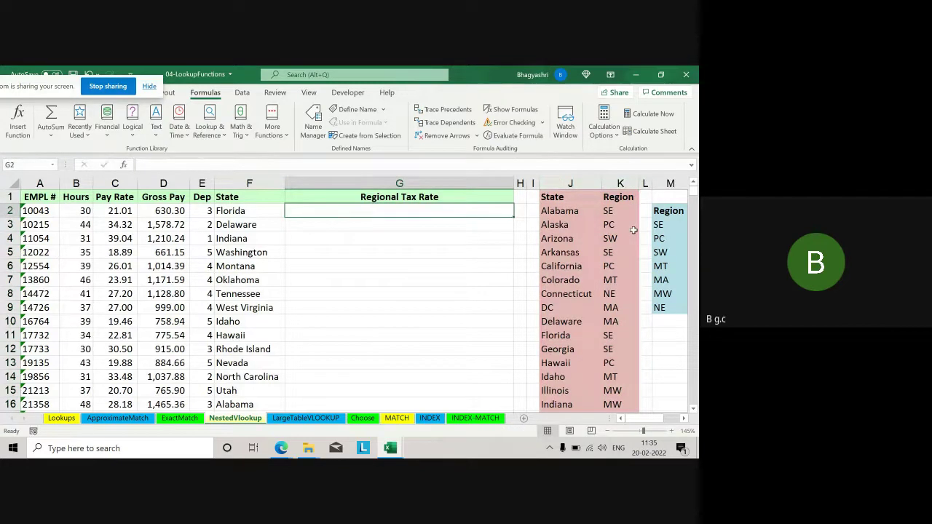
Start a VLOOKUP in G2 using F2 as the lookup value and the J:K State–Region table.
type("=vlq")
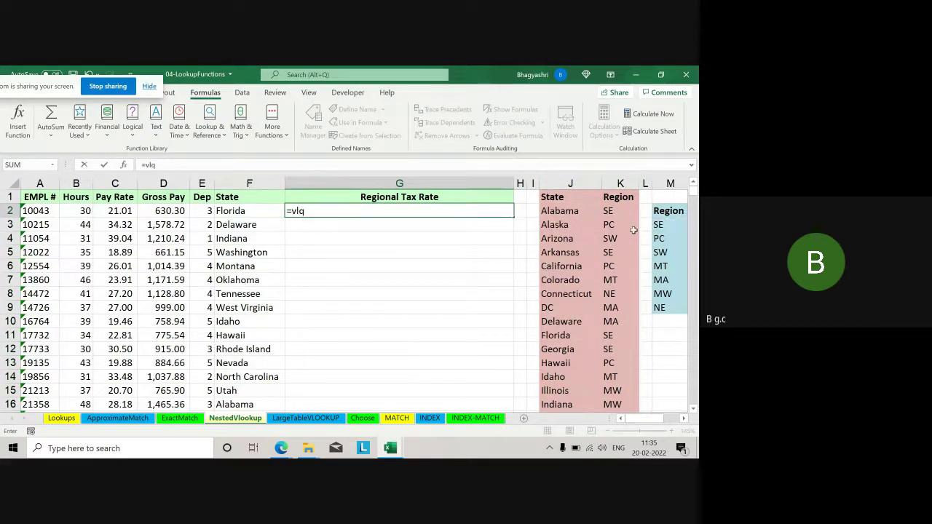
key("BackSpace")
key("BackSpace")
key("BackSpace")
type("vl")
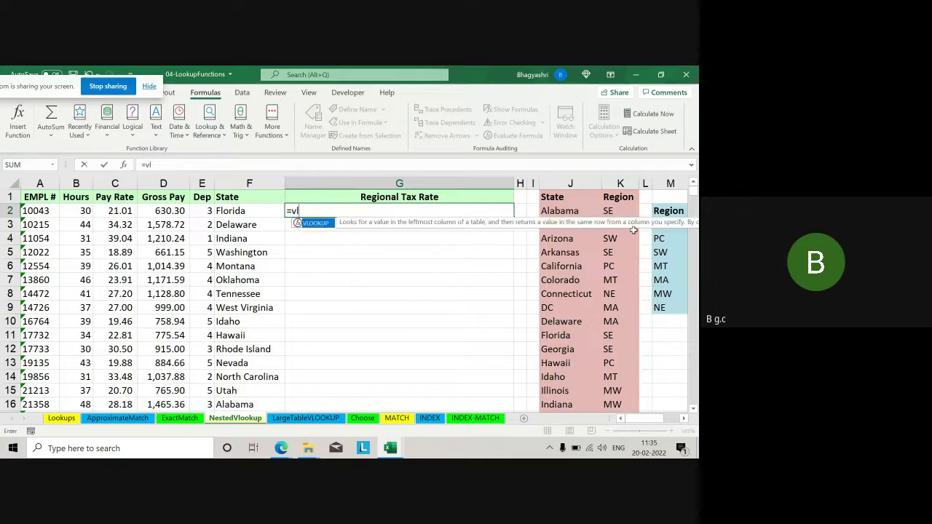
key("Tab")
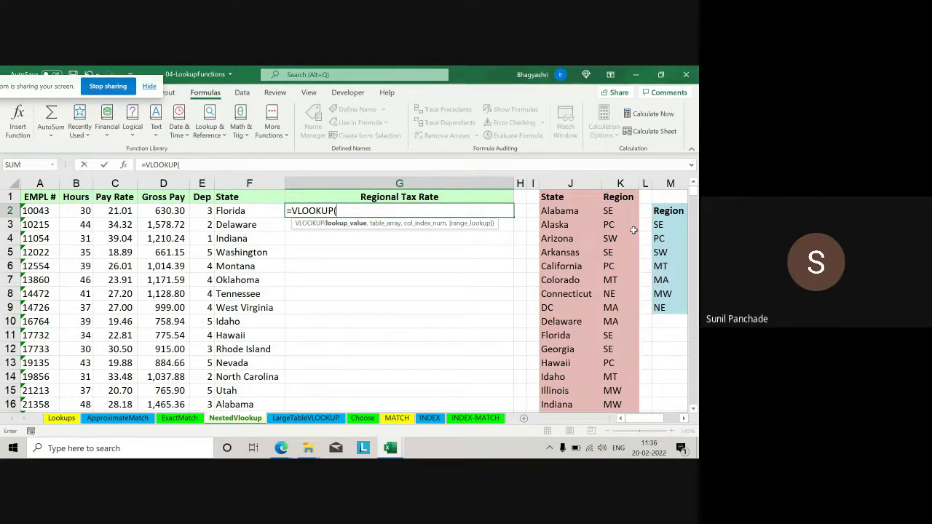
left_click(245, 211)
left_click(220, 164)
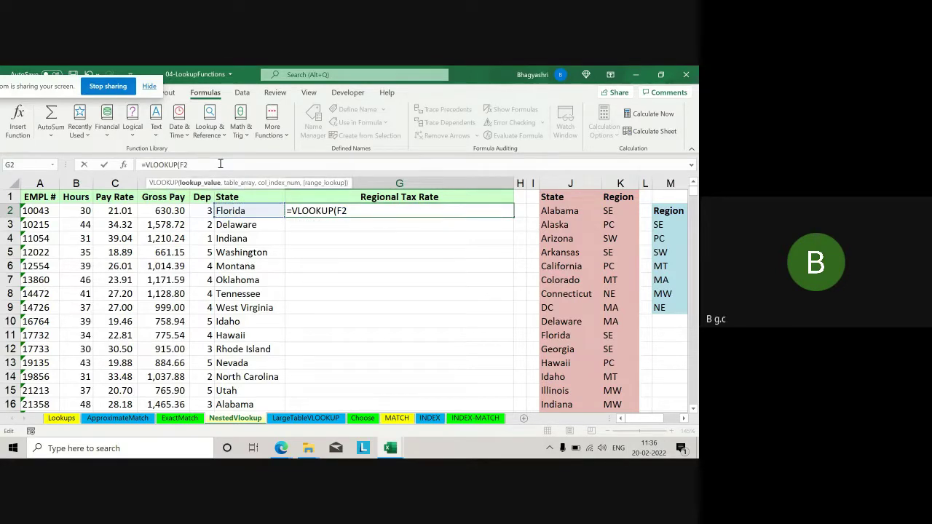
type(",")
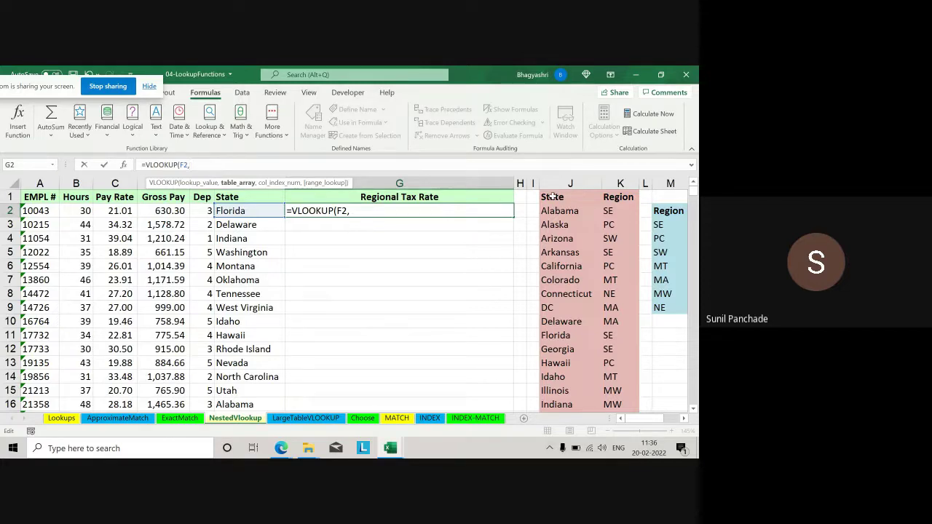
left_click_drag(553, 197, 615, 391)
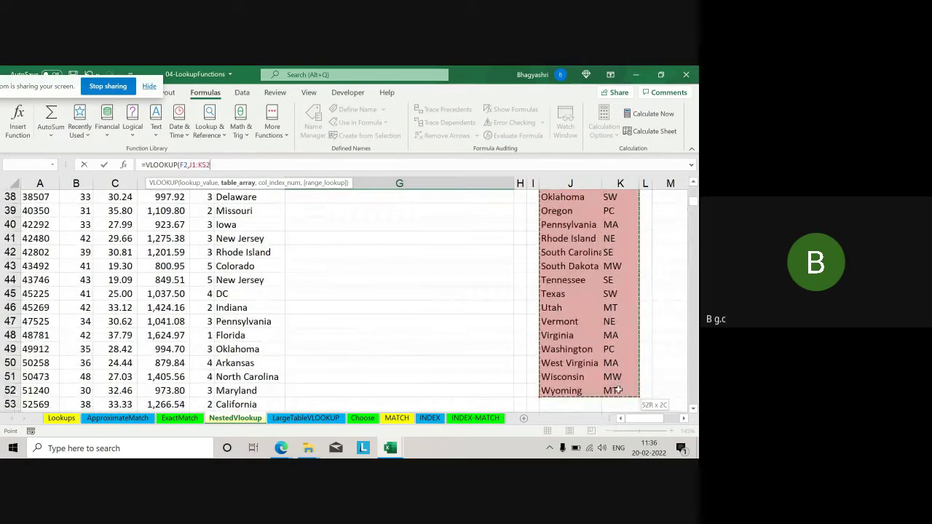
Complete it as =VLOOKUP(F2,J$1:K$52,2,FALSE) with locked rows and commit it.
left_click(287, 165)
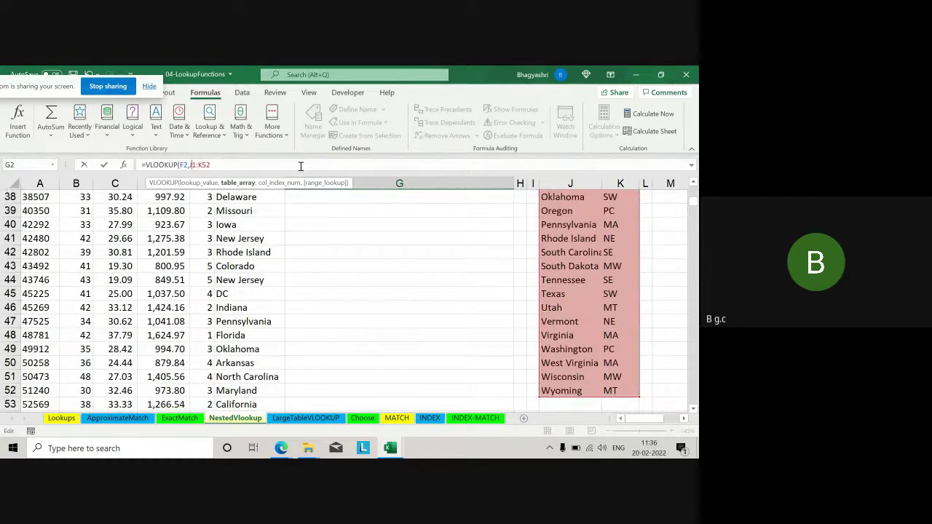
key("Left")
key("Left")
key("Left")
key("Left")
key("Left")
key("Left")
type("$")
key("Right")
key("Right")
key("Right")
type("$52,2,")
key("Down")
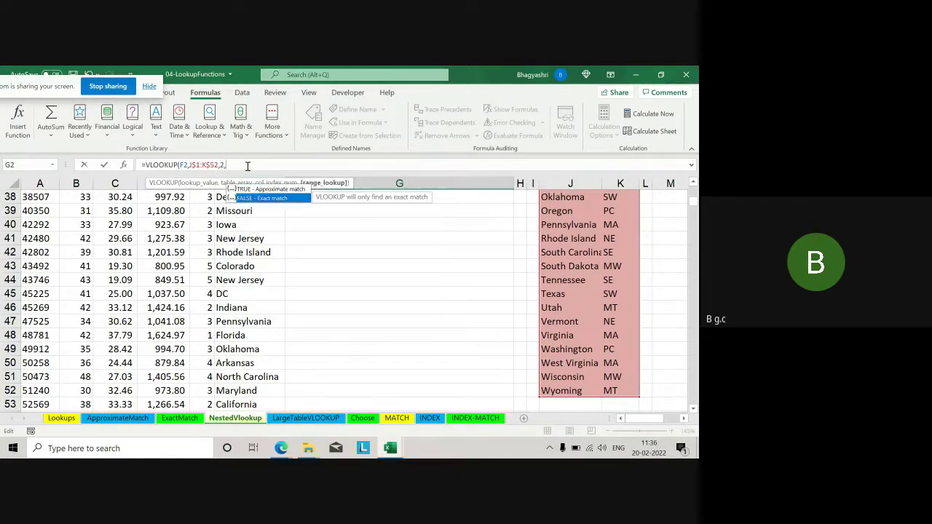
key("Tab")
type(")")
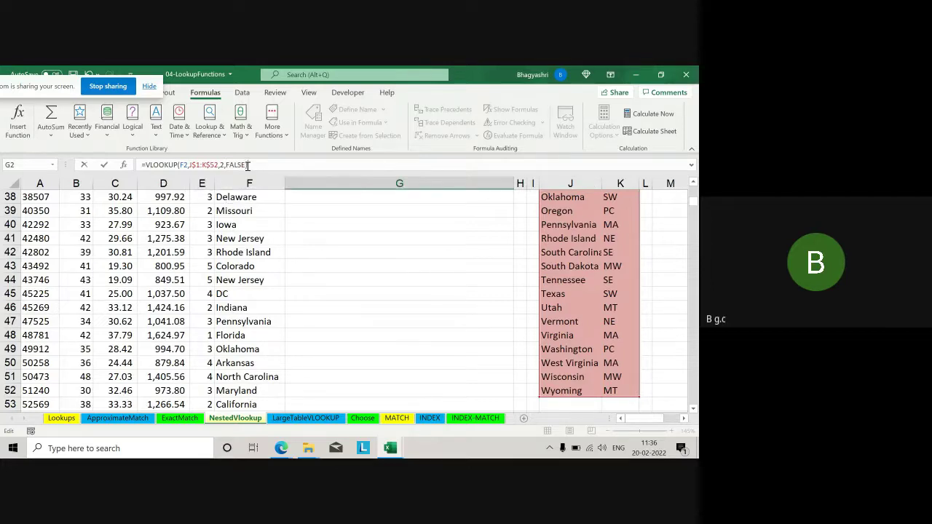
key("Return")
scroll(337, 229, "up", 1)
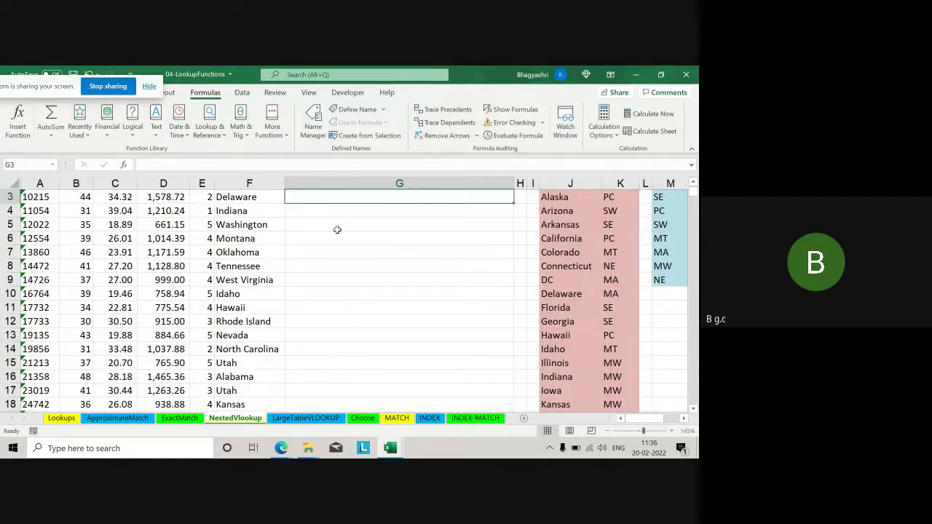
Fill G2's region lookup down the whole Regional Tax Rate column.
scroll(337, 230, "up", 1)
left_click(399, 211)
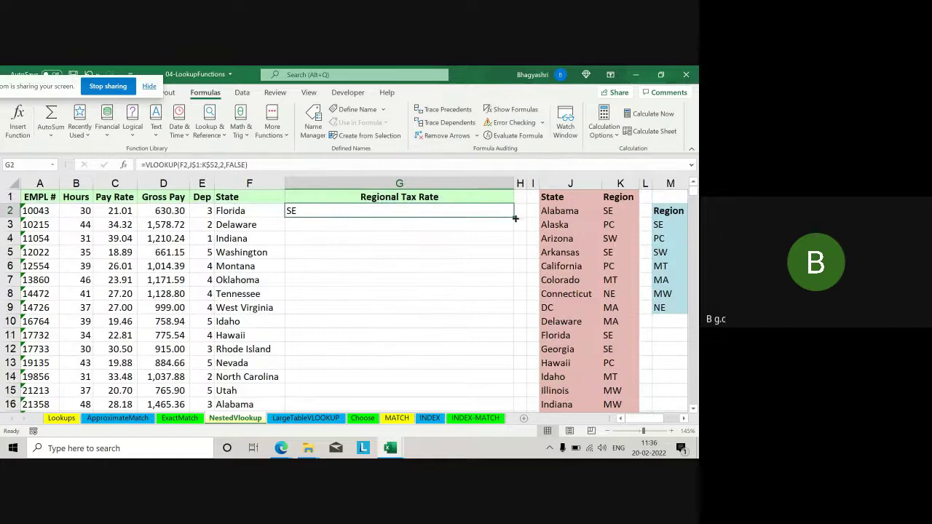
double_click(514, 216)
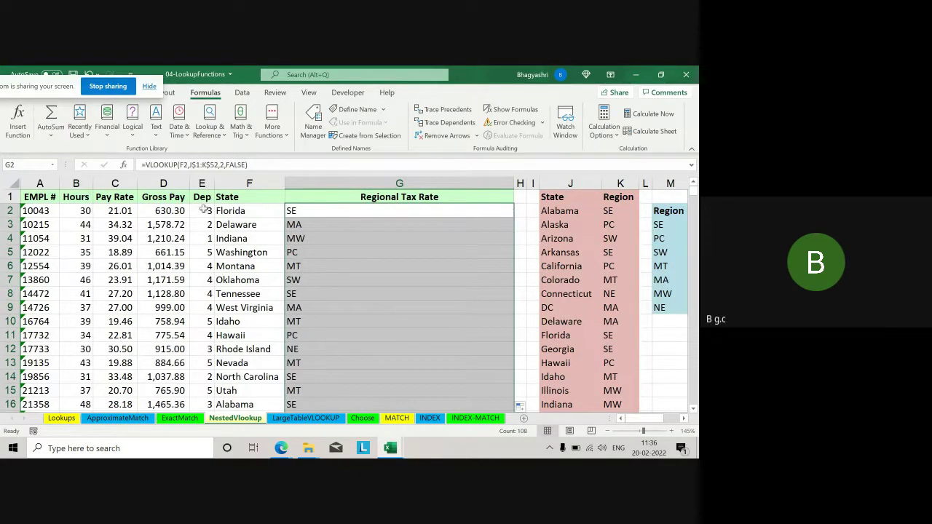
Review the Region column and the regional tax rate table in M:Q, then reselect G2.
left_click(234, 210)
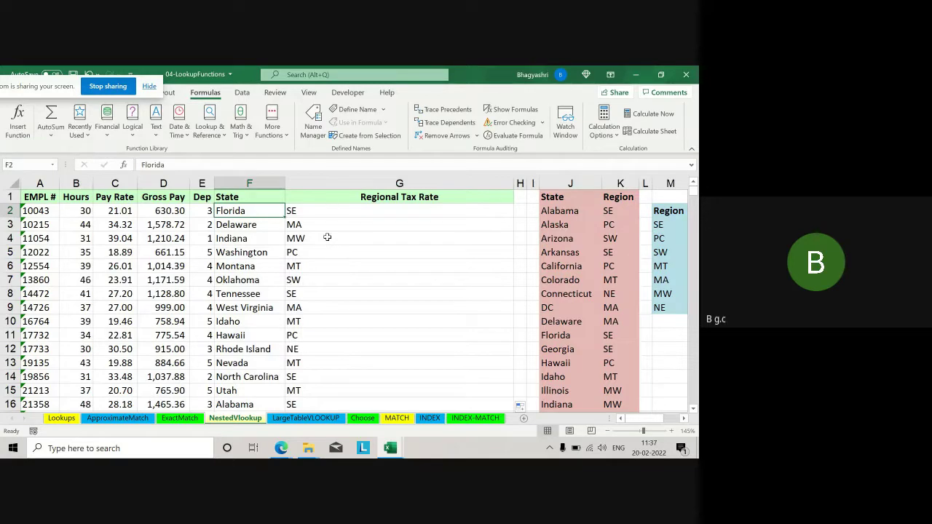
left_click(620, 183)
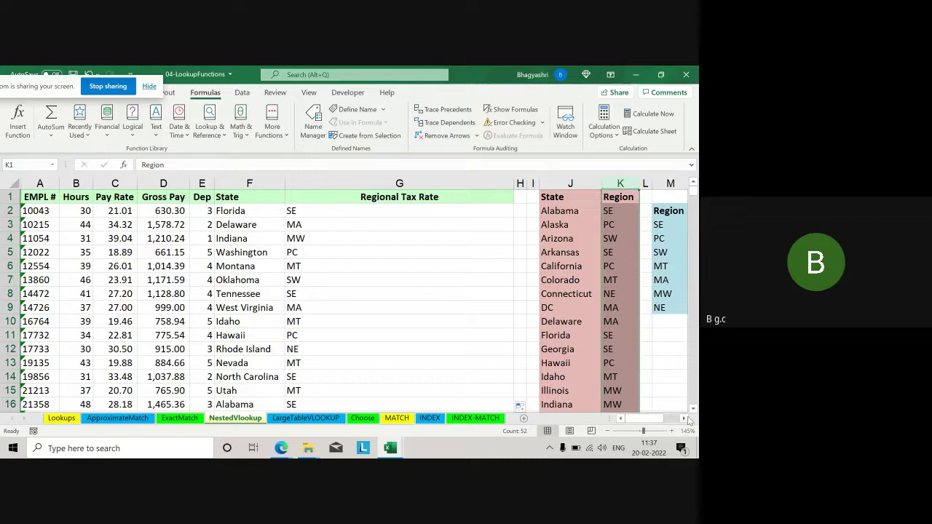
left_click(687, 419)
double_click(688, 420)
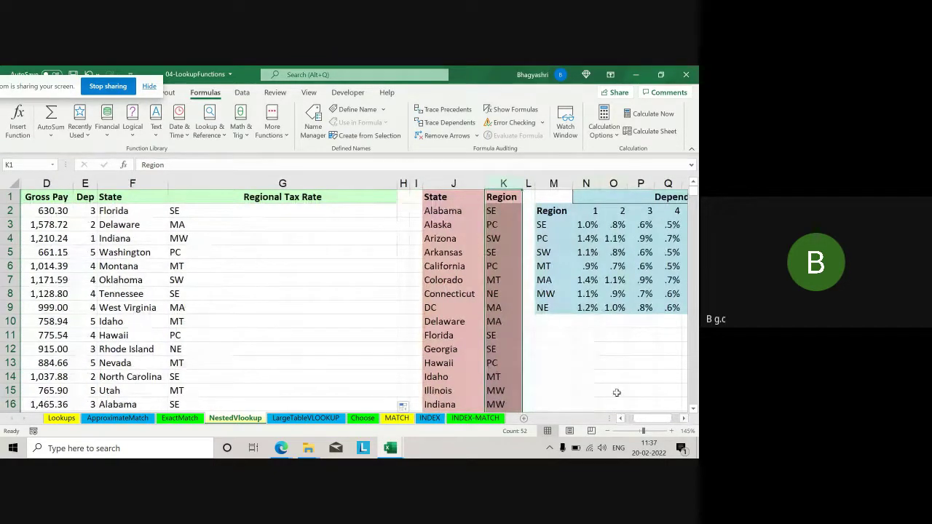
left_click(620, 418)
left_click(620, 419)
left_click(316, 283)
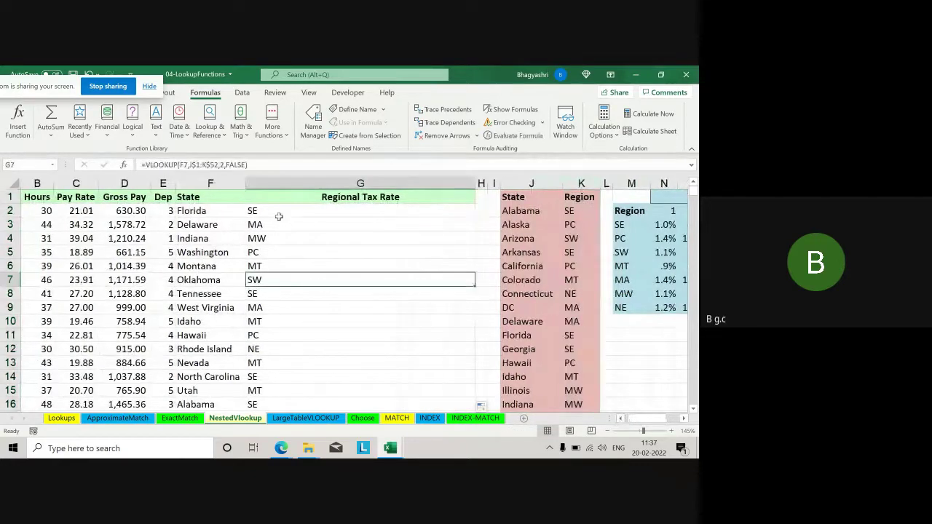
left_click(277, 210)
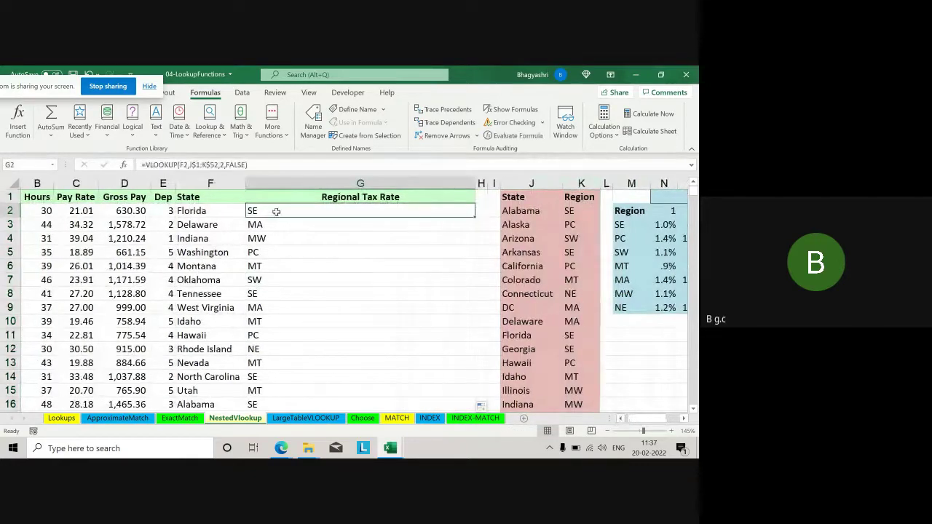
Wrap G2's region lookup in a second VLOOKUP on M$2:N$9, column 2, FALSE, giving Florida 1.0%.
left_click(146, 164)
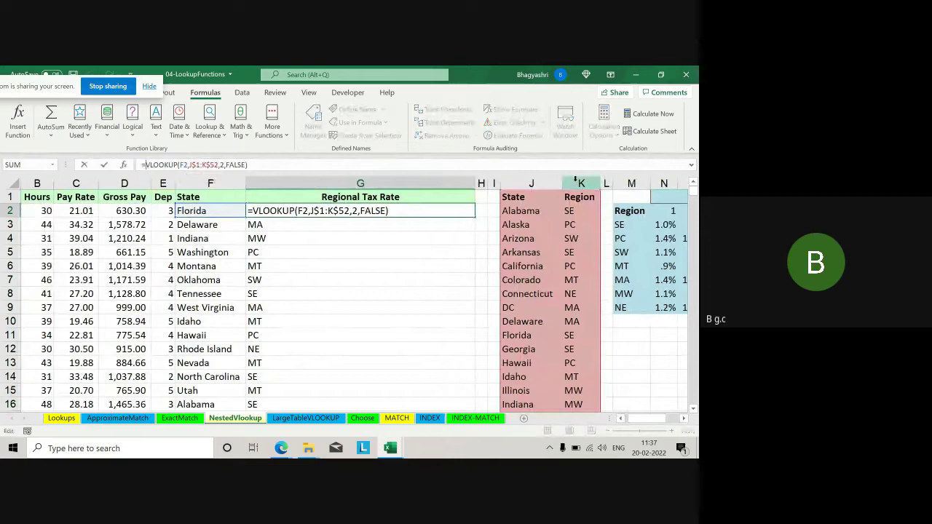
type("VLOOKUP(")
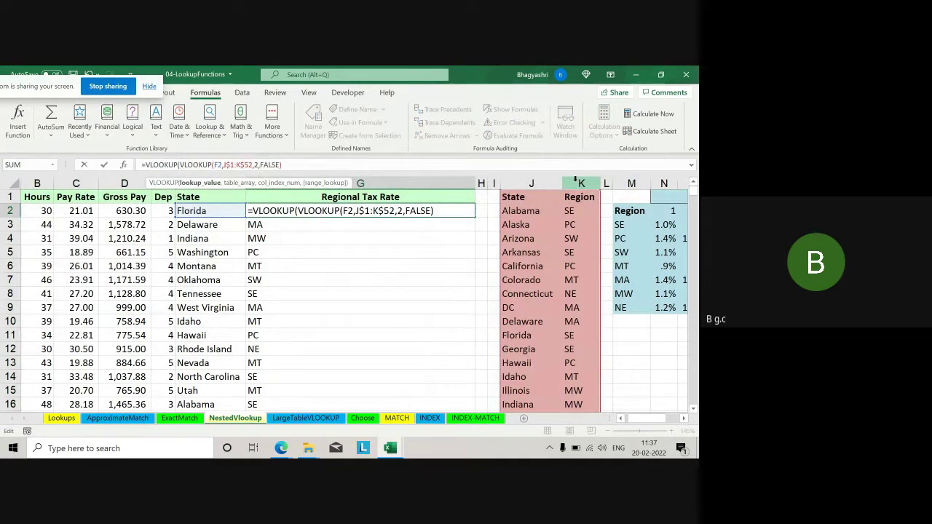
left_click(309, 169)
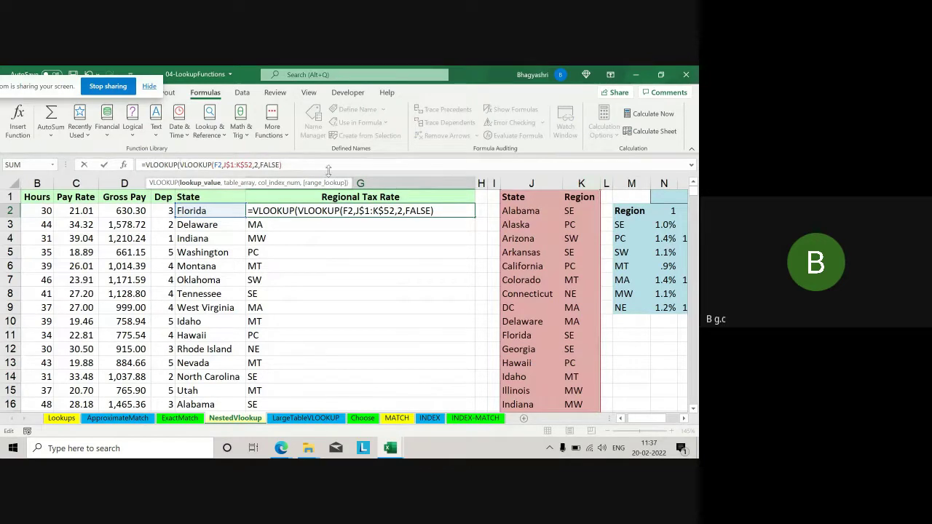
type(",")
left_click_drag(618, 211, 665, 309)
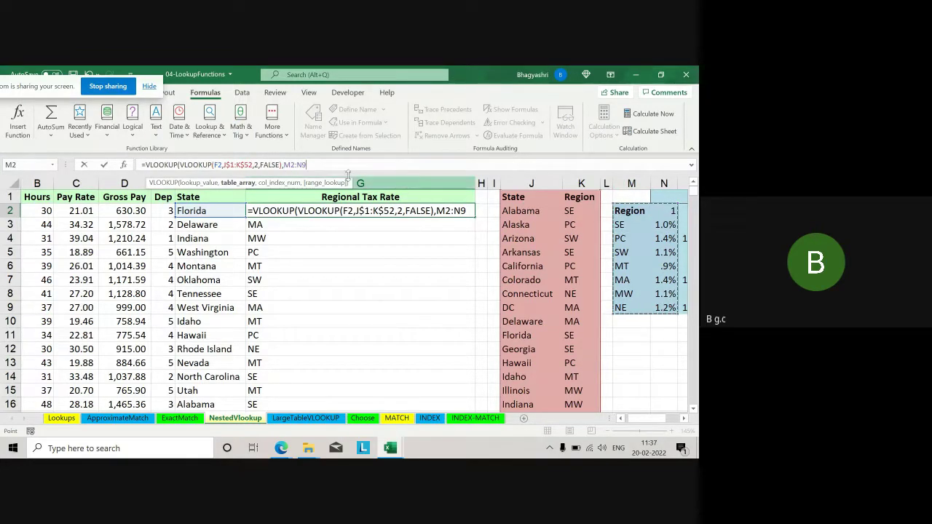
left_click(293, 167)
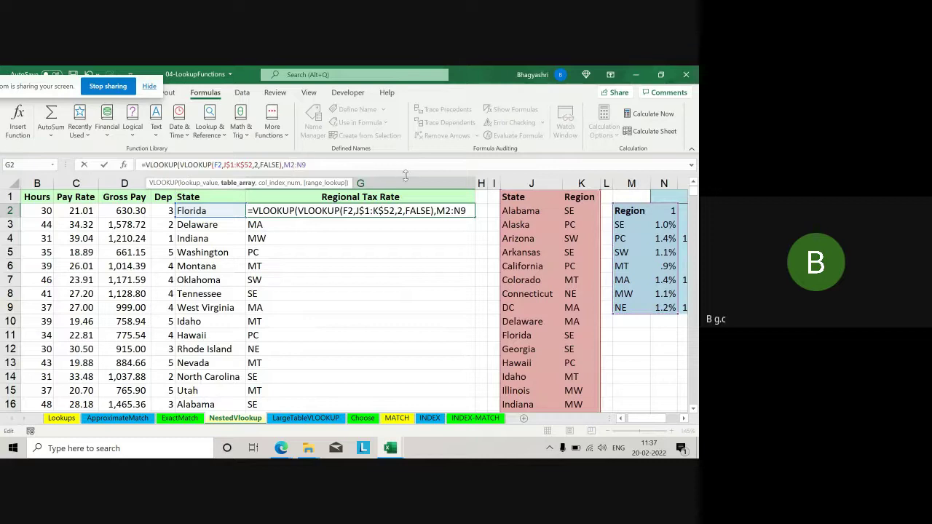
type("$")
left_click(306, 166)
type("$9")
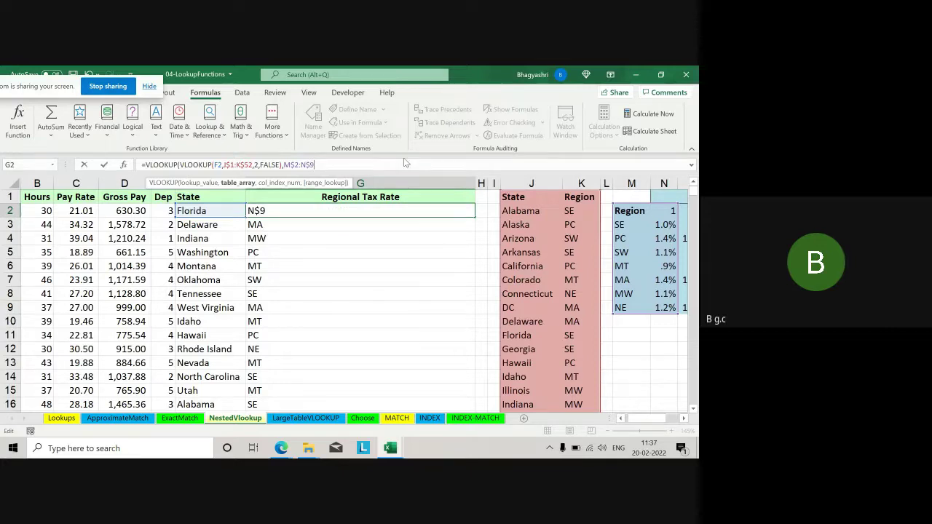
type(",2,FALSE")
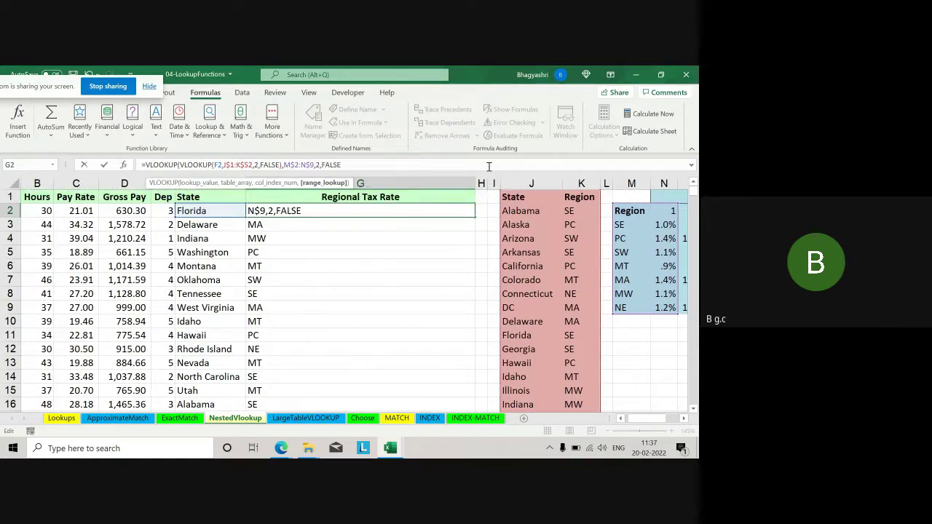
key("Return")
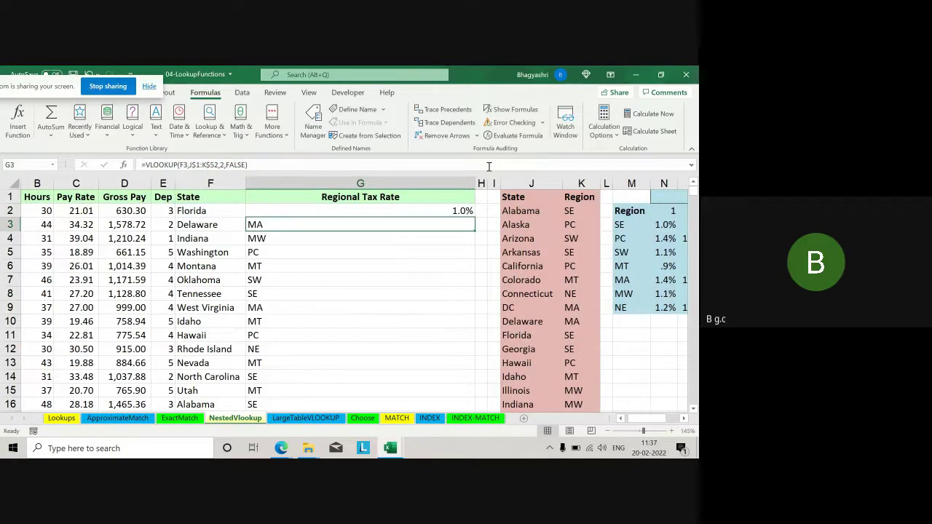
left_click(421, 216)
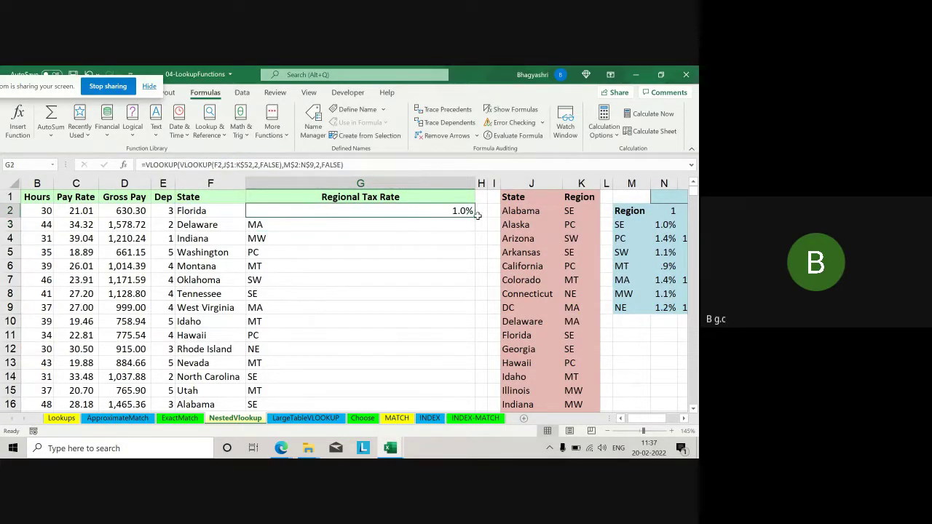
Fill the nested tax-rate formula down to G16, then preview the open folder windows.
double_click(476, 216)
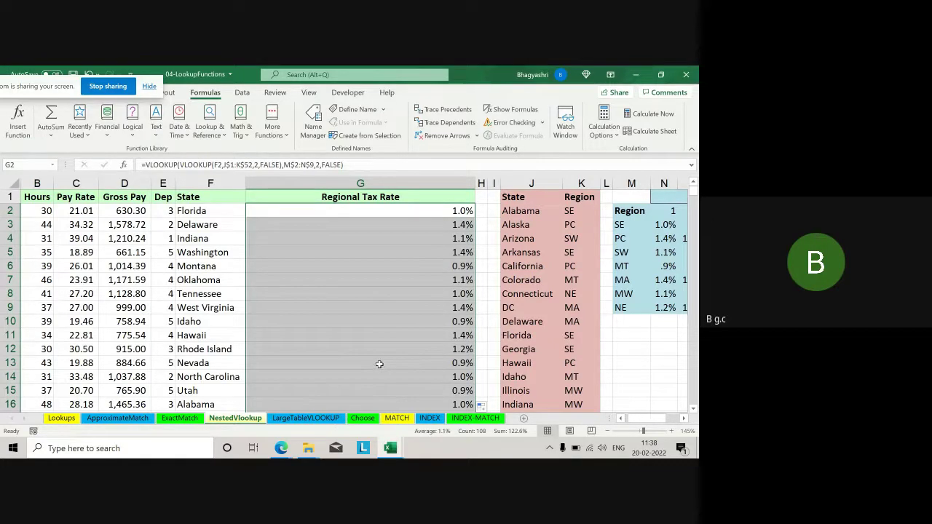
left_click(308, 448)
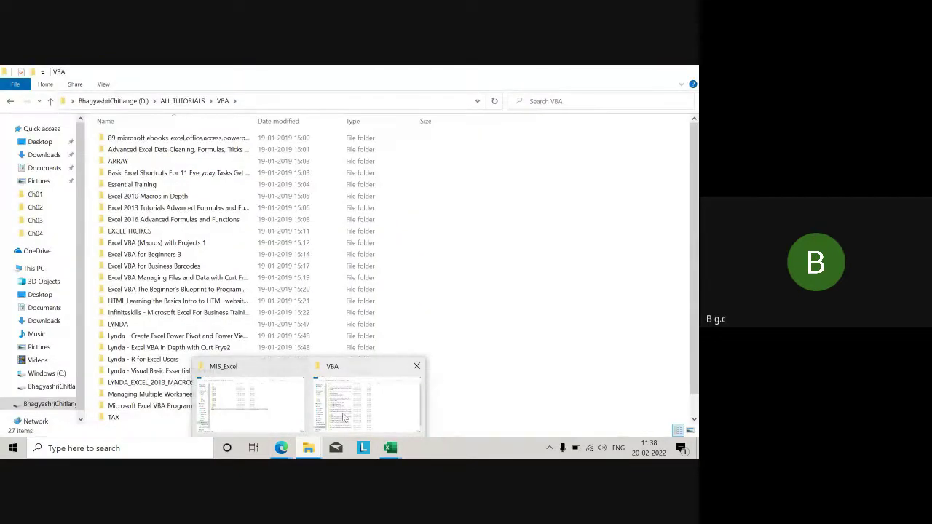
Open the VBA tutorials folder window, then minimize it again.
left_click(344, 418)
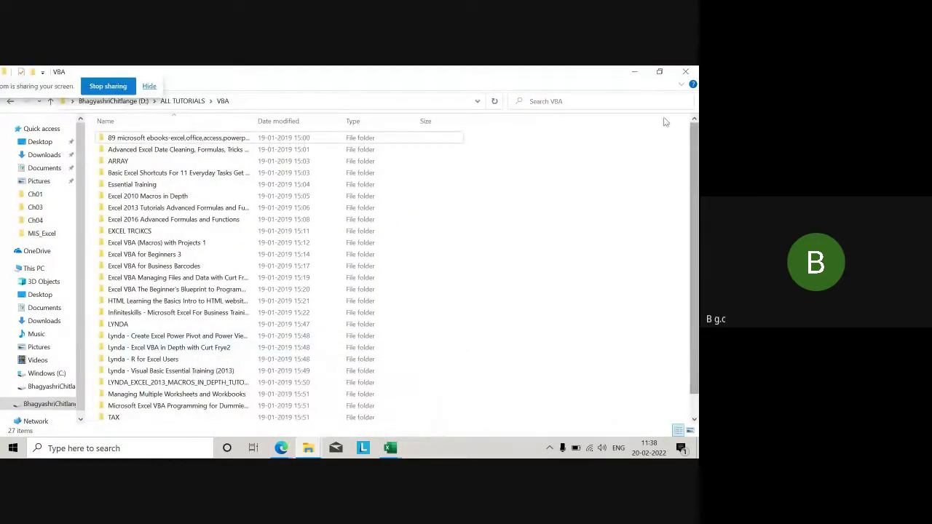
left_click(634, 71)
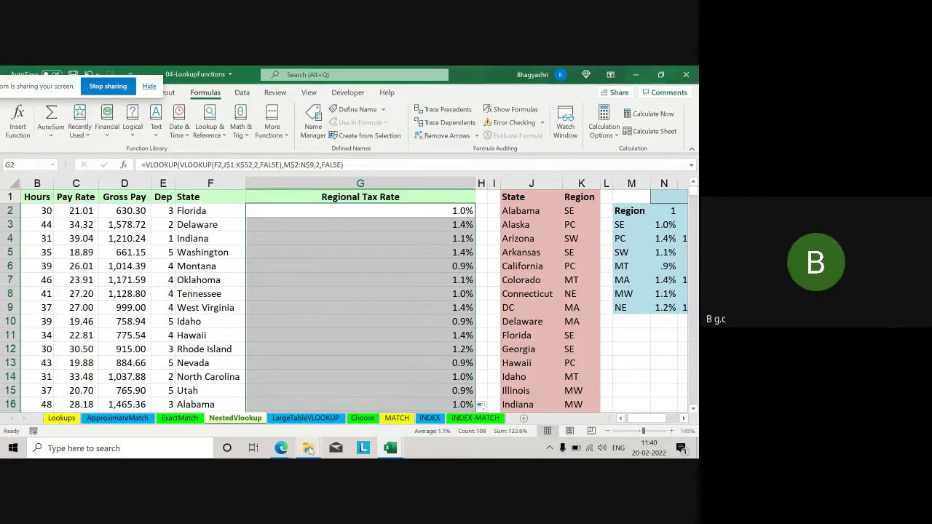
Return from the meeting-link email to the reloaded Gmail Sent list, briefly checking the Meet tab.
mouse_move(287, 449)
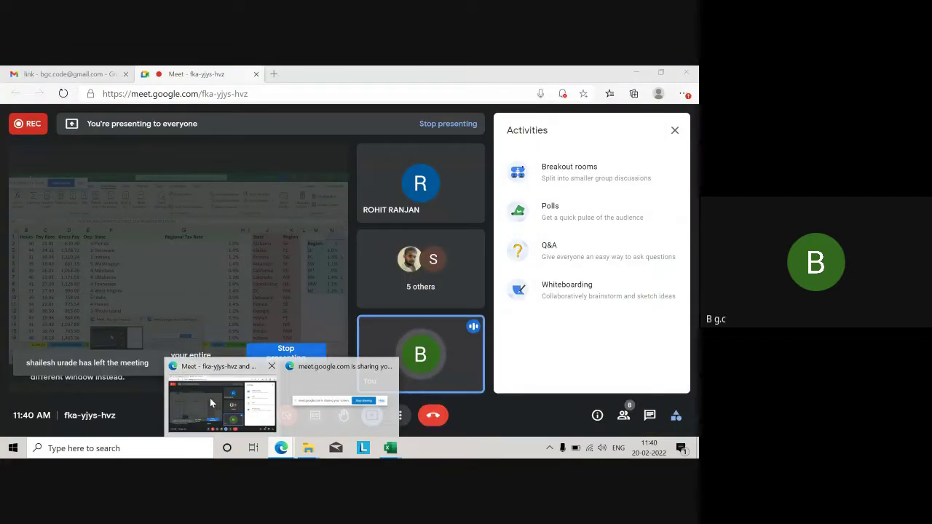
left_click(210, 398)
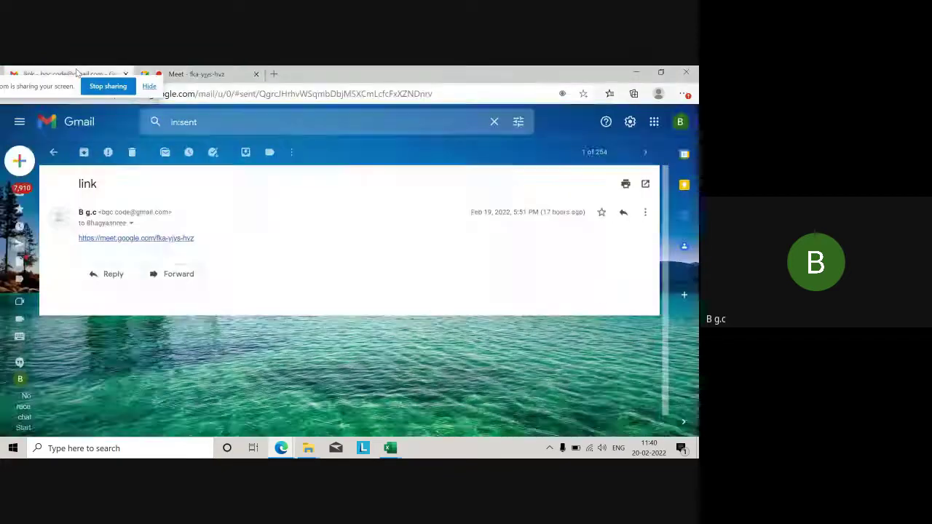
left_click(66, 74)
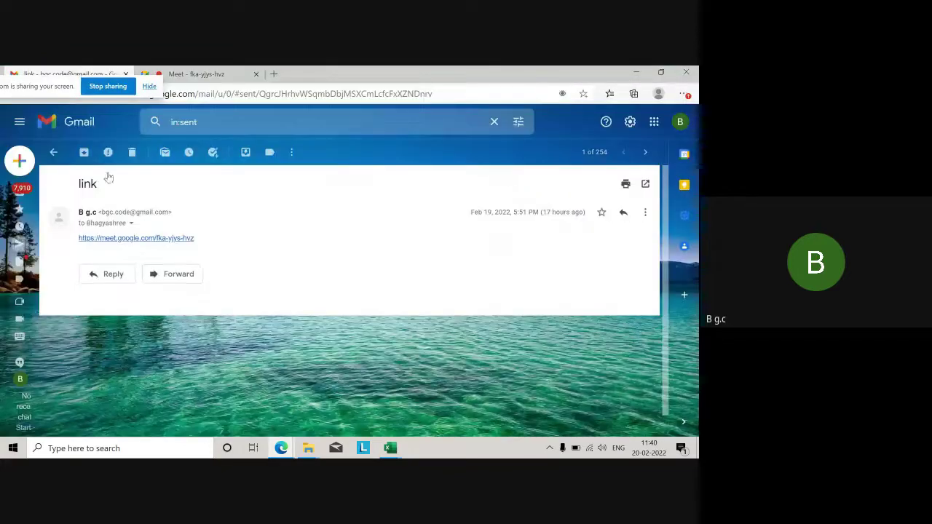
left_click(53, 152)
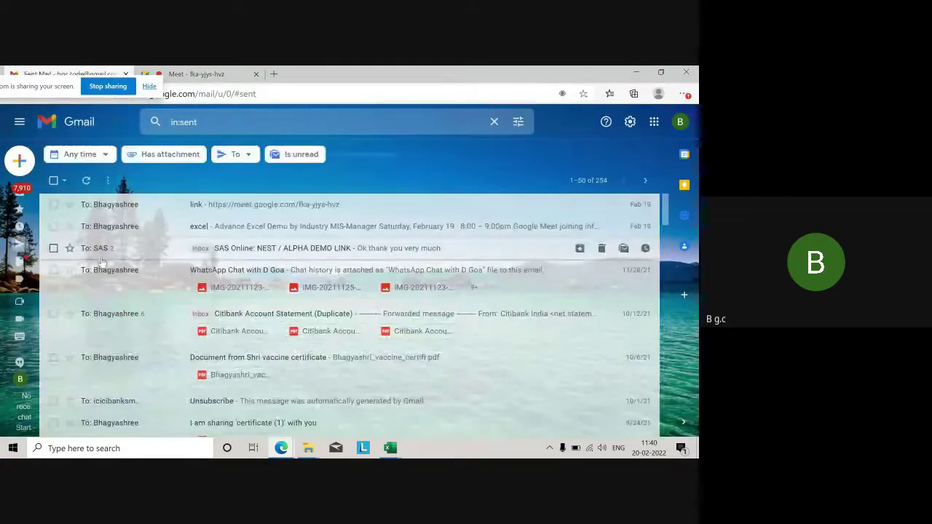
mouse_move(65, 251)
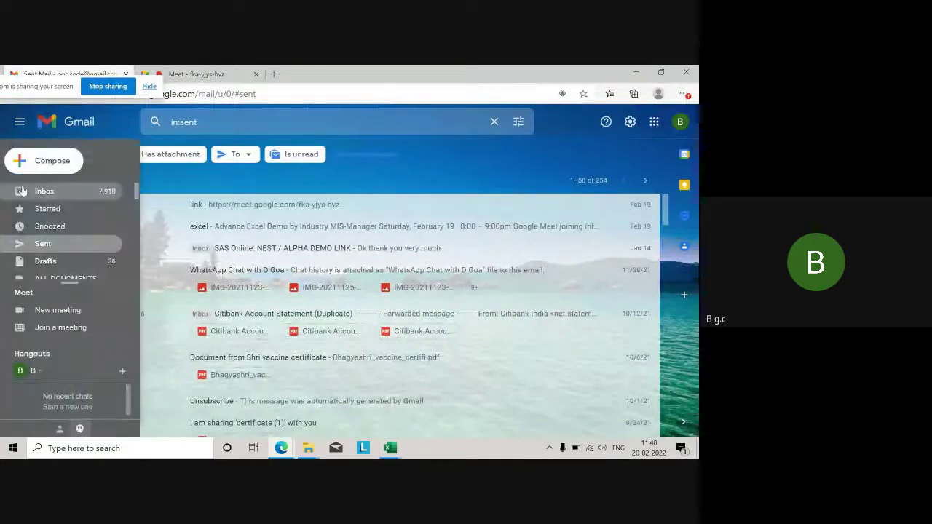
left_click(57, 250)
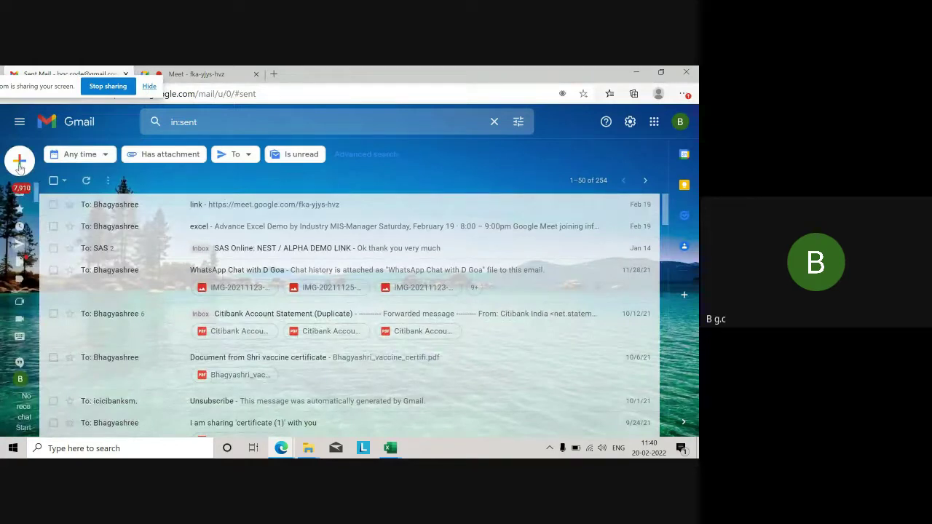
key("ctrl+Tab")
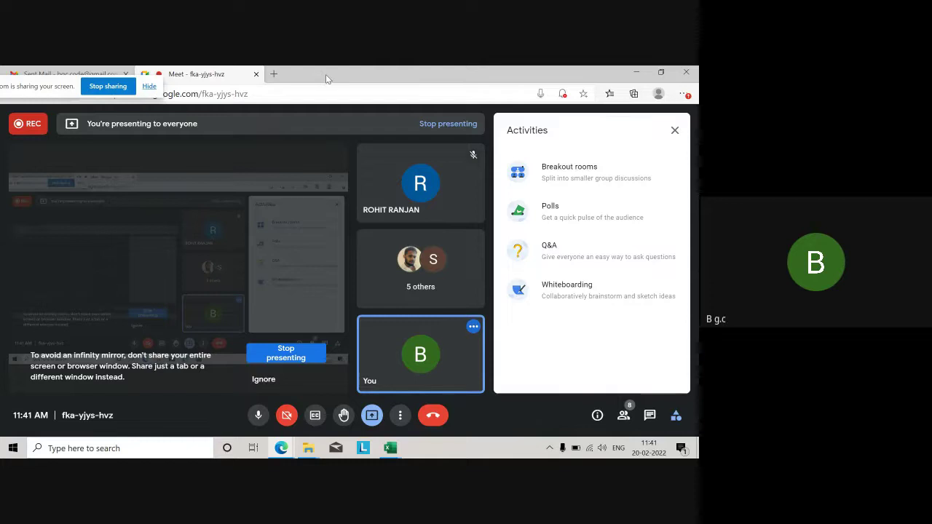
left_click(69, 73)
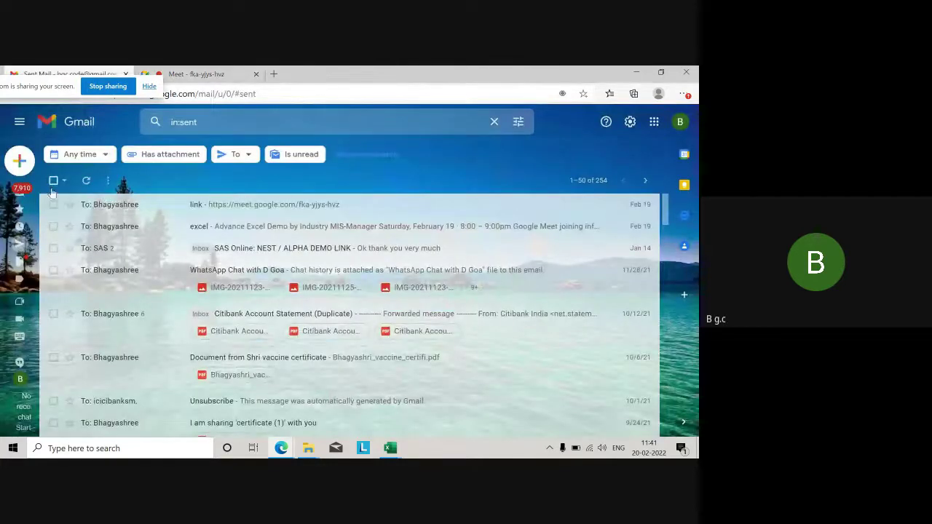
Download the Advanced Excel Syllabus attachment from the refreshed Gmail inbox and open it in Excel.
mouse_move(24, 216)
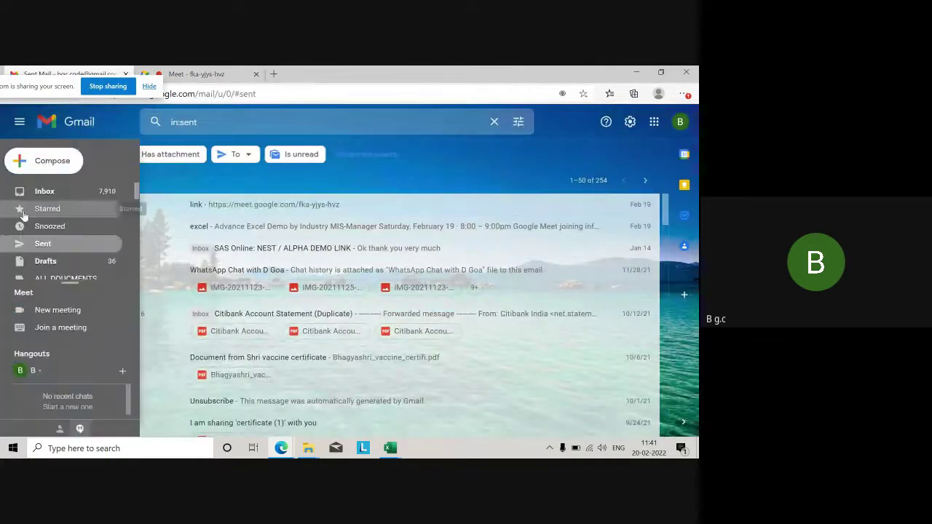
left_click(40, 191)
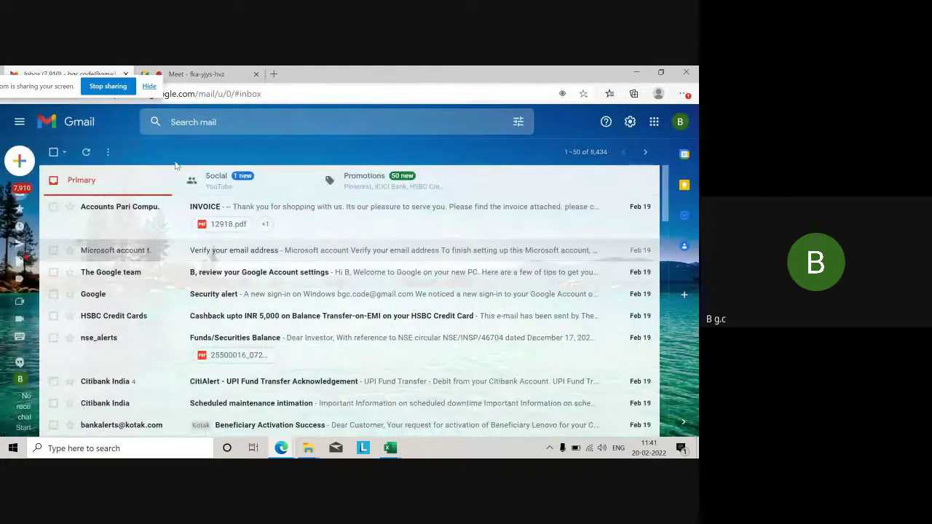
left_click(86, 151)
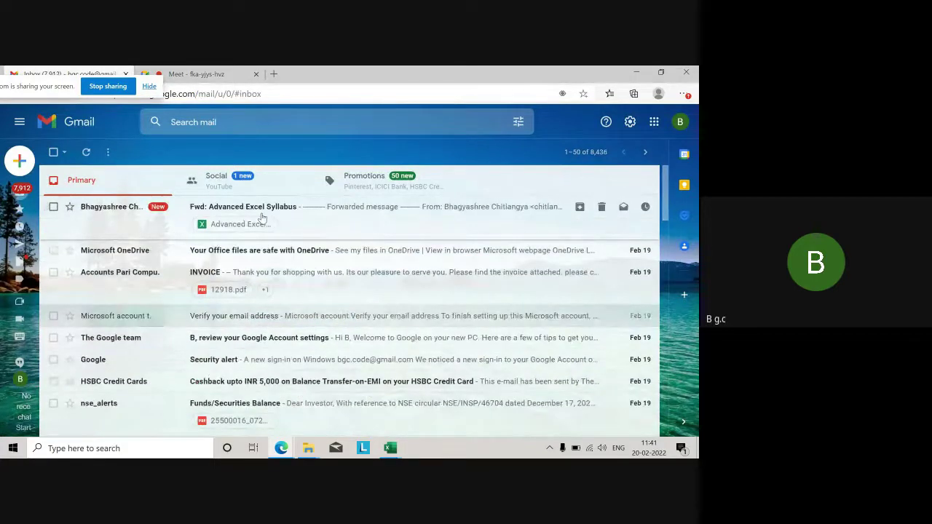
left_click(241, 224)
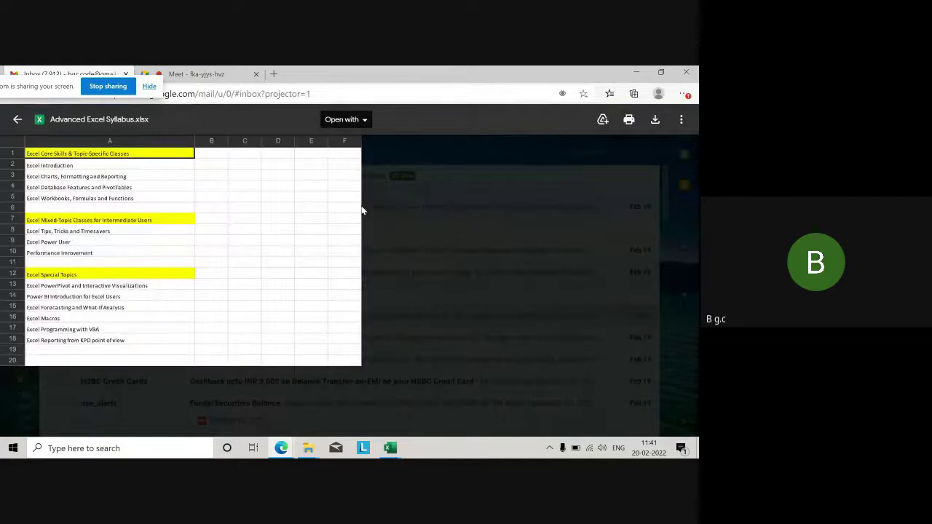
left_click(657, 120)
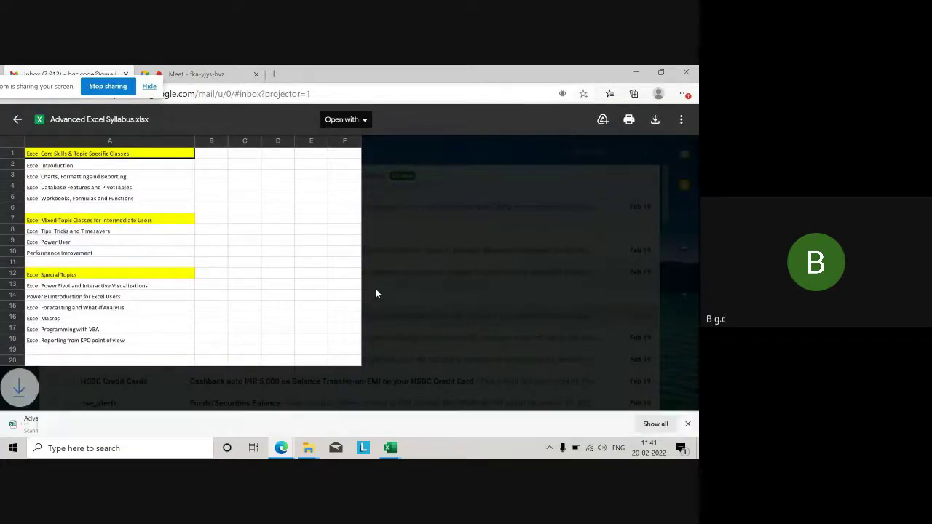
left_click(82, 425)
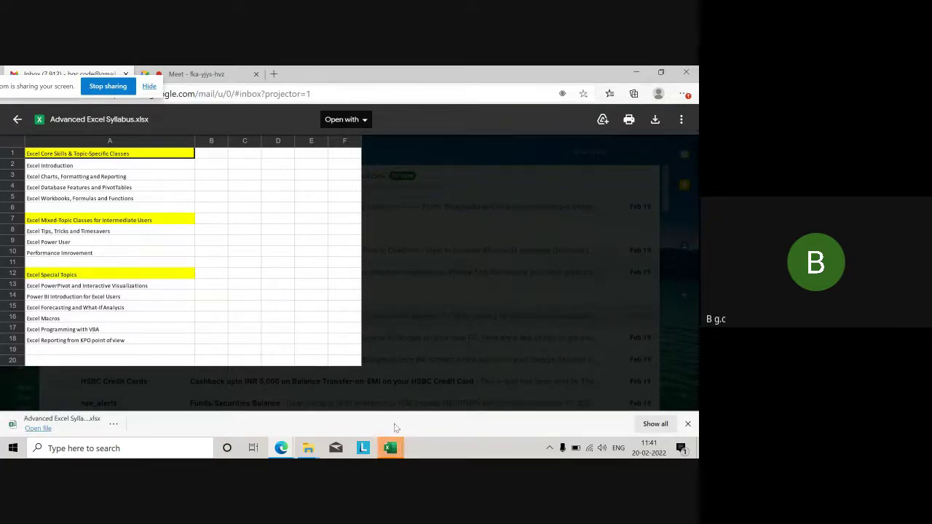
mouse_move(390, 448)
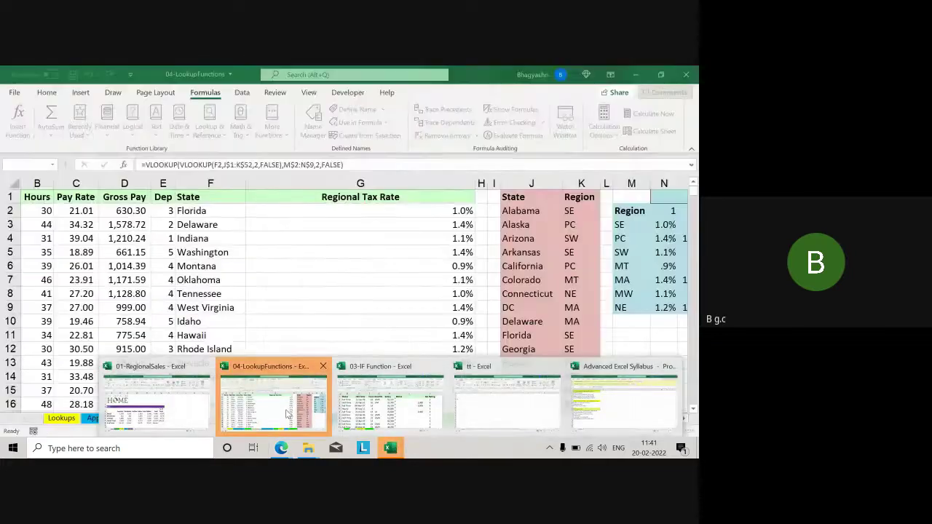
Check G10's nested formula, then open Advanced Excel Syllabus from the Downloads folder.
left_click(287, 414)
left_click(395, 328)
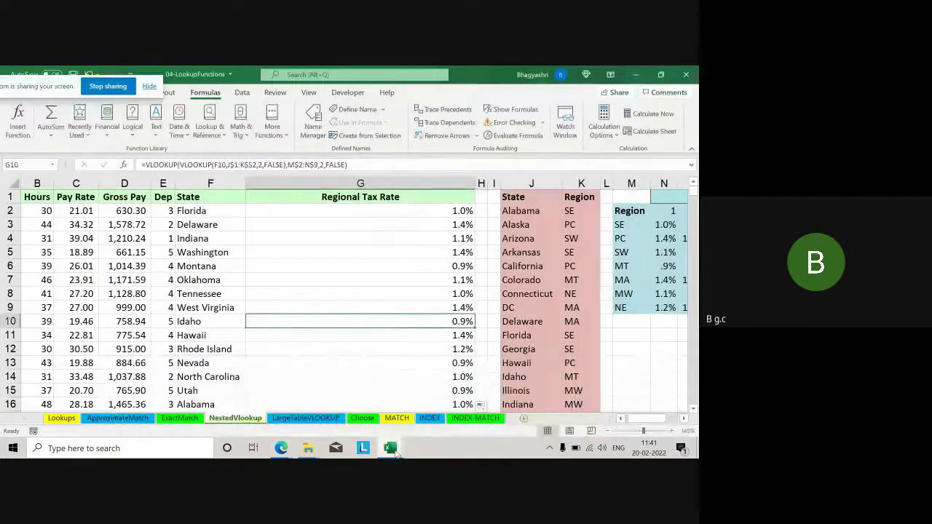
mouse_move(310, 448)
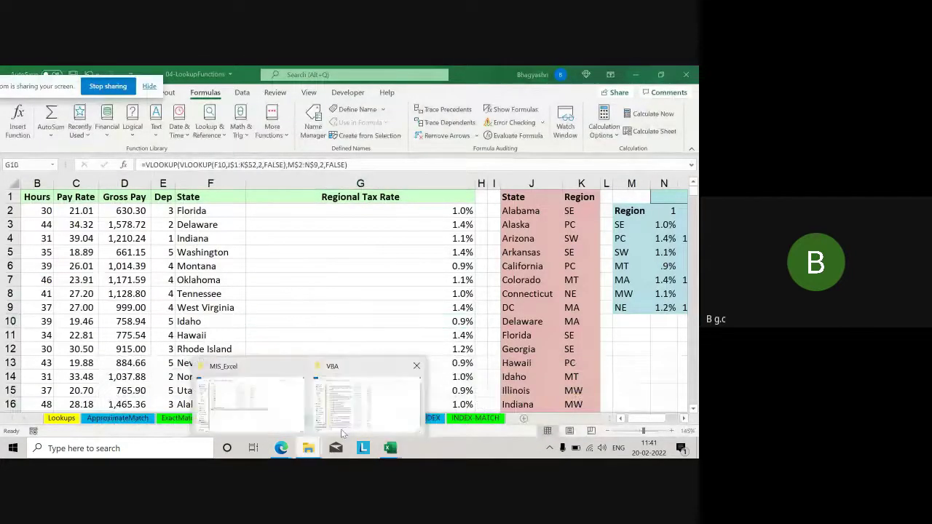
left_click(242, 408)
left_click(44, 154)
left_click(142, 153)
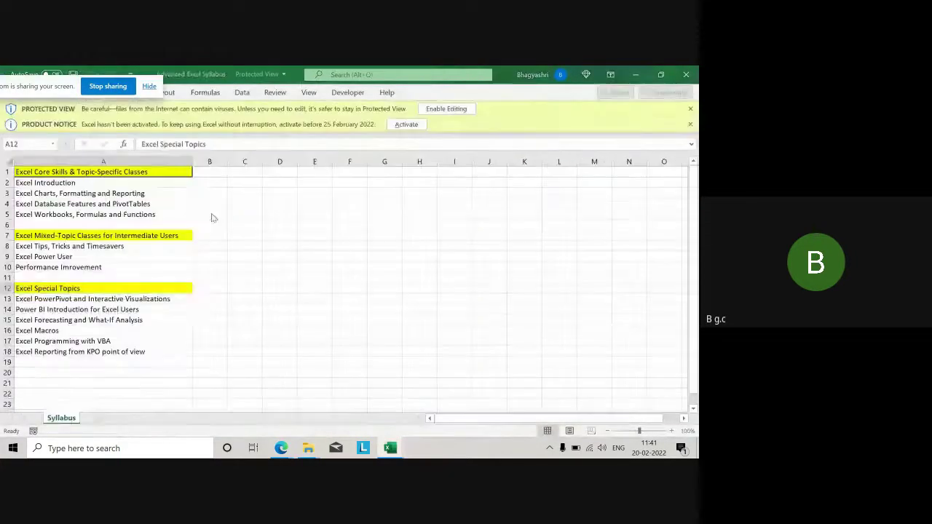
left_click(271, 245)
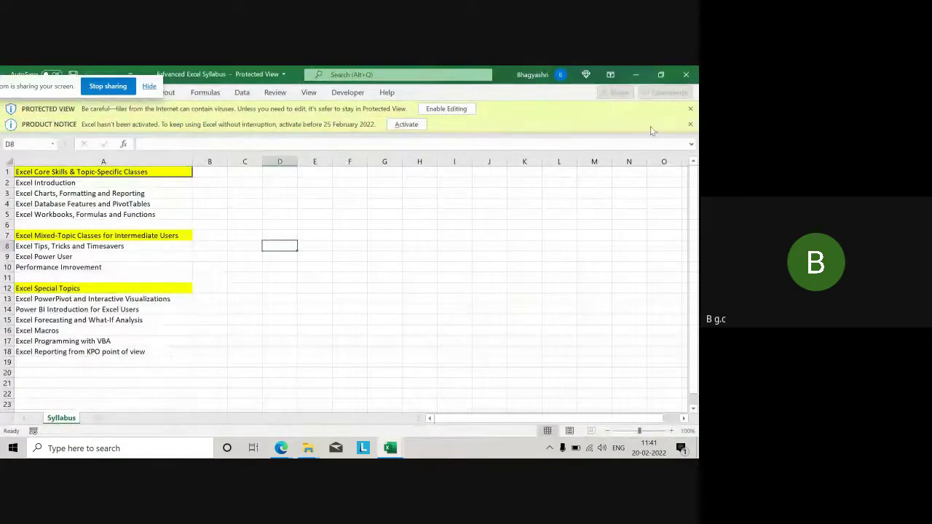
Dismiss the Protected View and product notice bars, then walk through the Excel Introduction and Excel Charts topics.
left_click(690, 109)
left_click(690, 109)
left_click(526, 172)
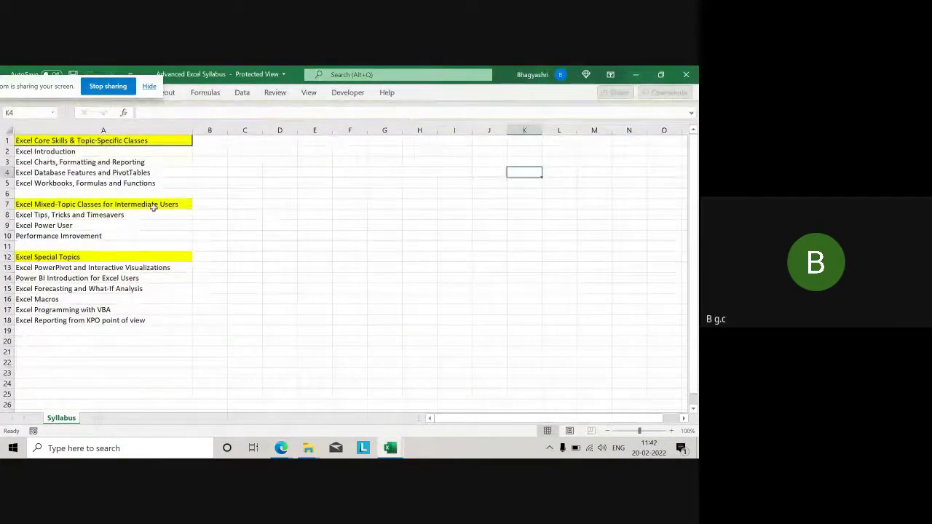
left_click(104, 153)
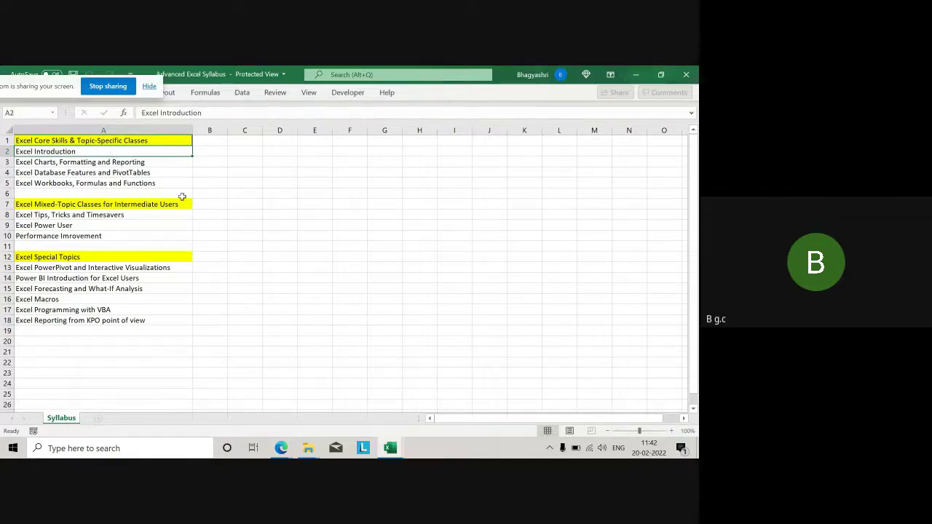
left_click(278, 245)
left_click(105, 151)
left_click(111, 161)
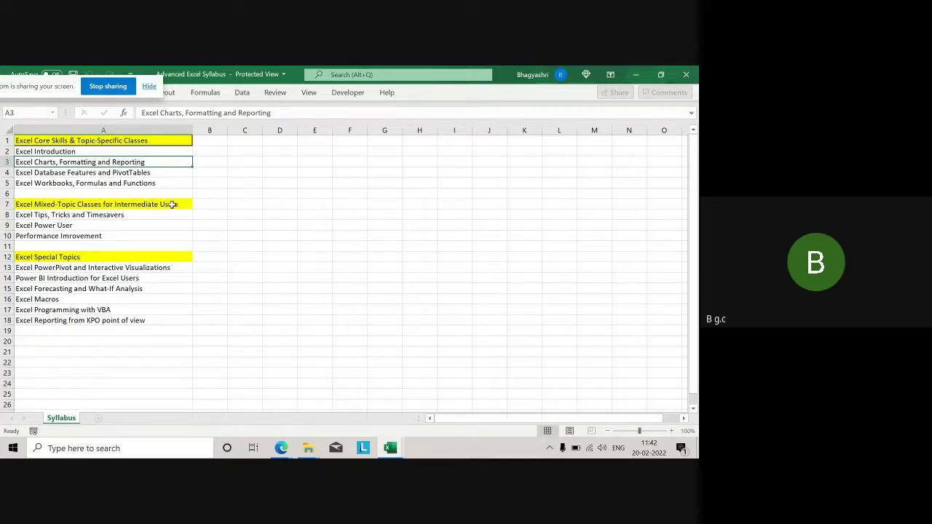
left_click(146, 174)
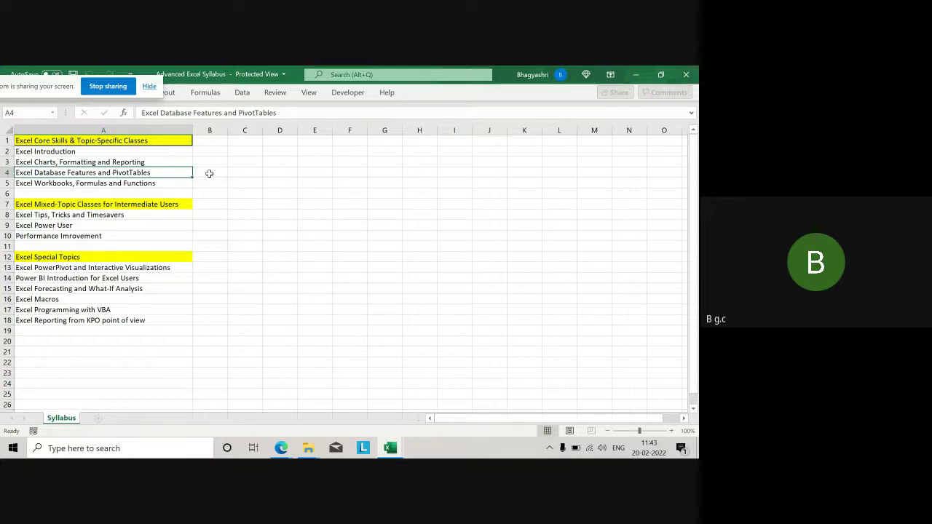
left_click(73, 183)
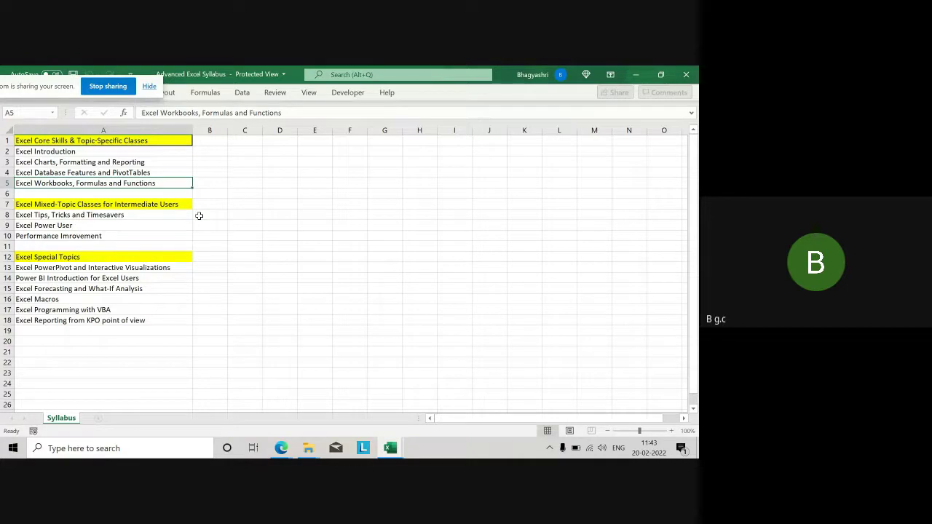
left_click(146, 217)
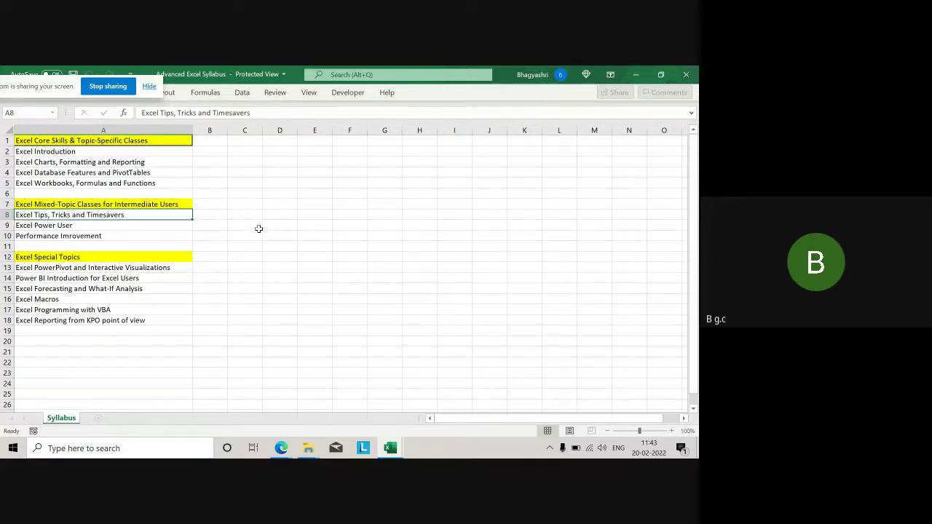
Browse the Excel Power User and VBA topics, then minimize the workbook and return to Gmail's preview.
left_click(154, 227)
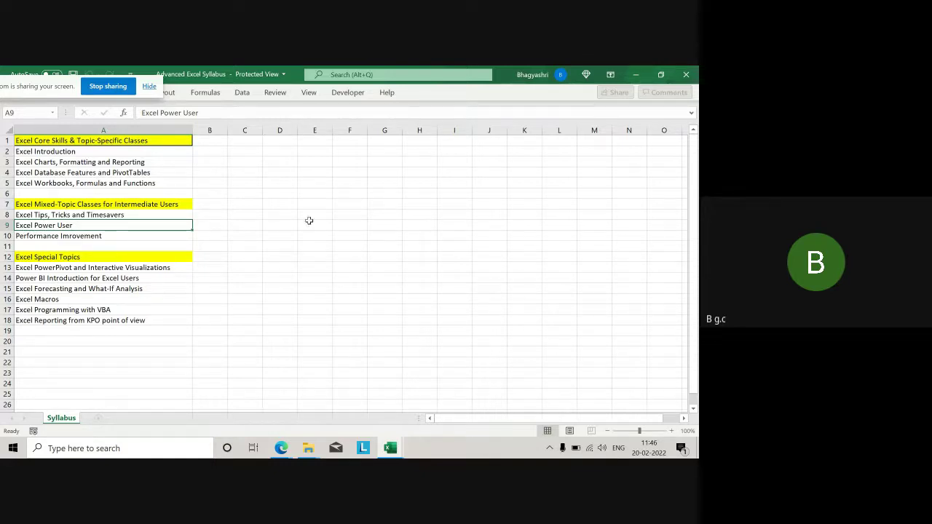
left_click(123, 309)
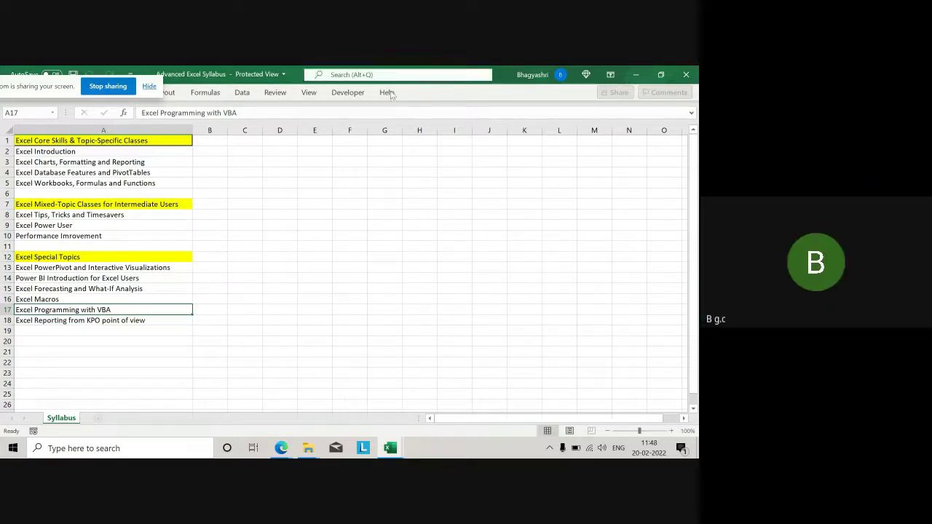
left_click(638, 75)
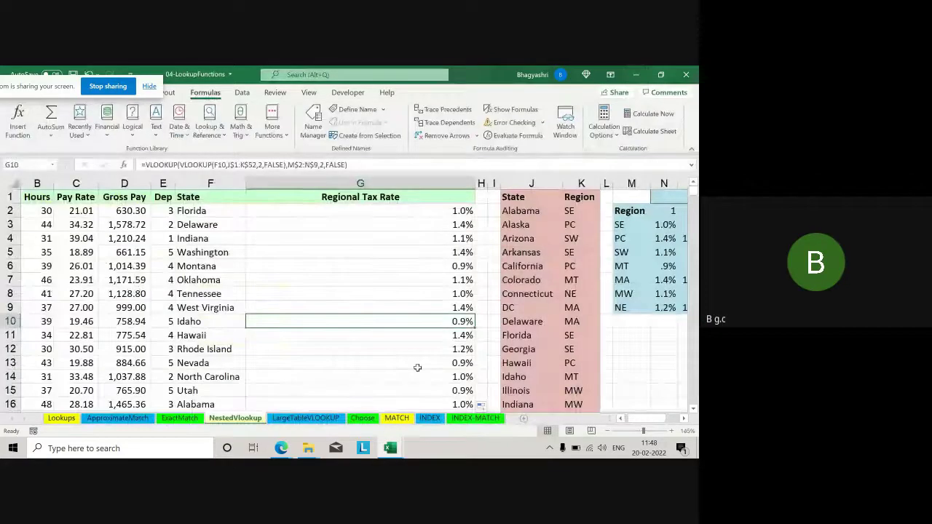
mouse_move(283, 450)
left_click(227, 400)
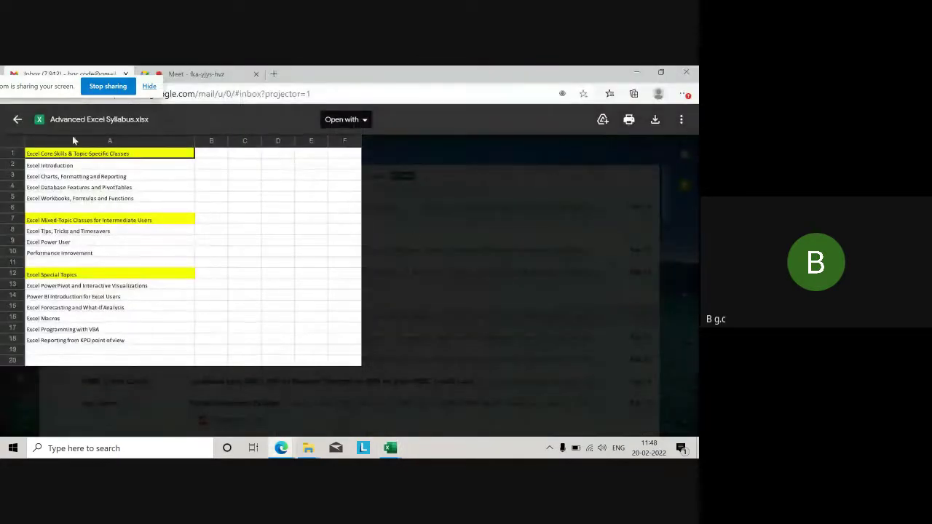
Close the Advanced Excel Syllabus.xlsx attachment preview to get back to the Gmail inbox.
left_click(17, 119)
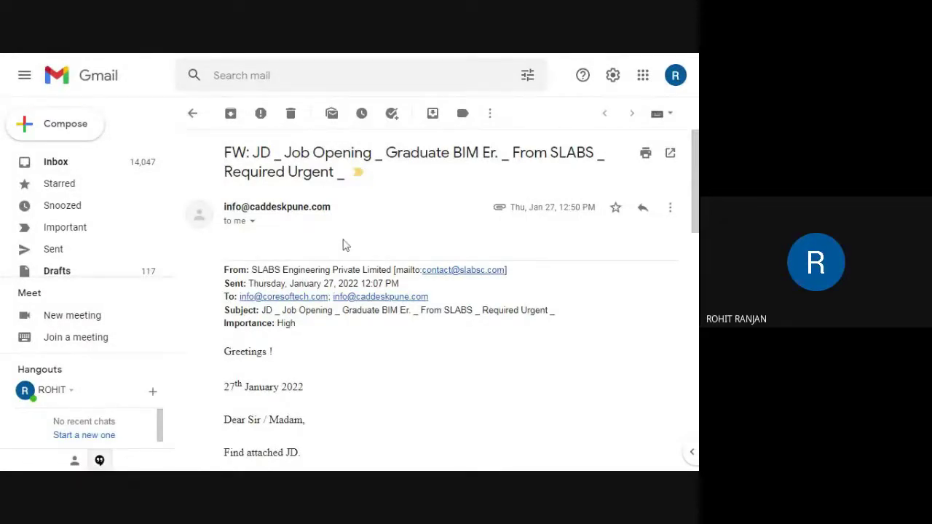
scroll(347, 238, "down", 3)
scroll(342, 313, "up", 2)
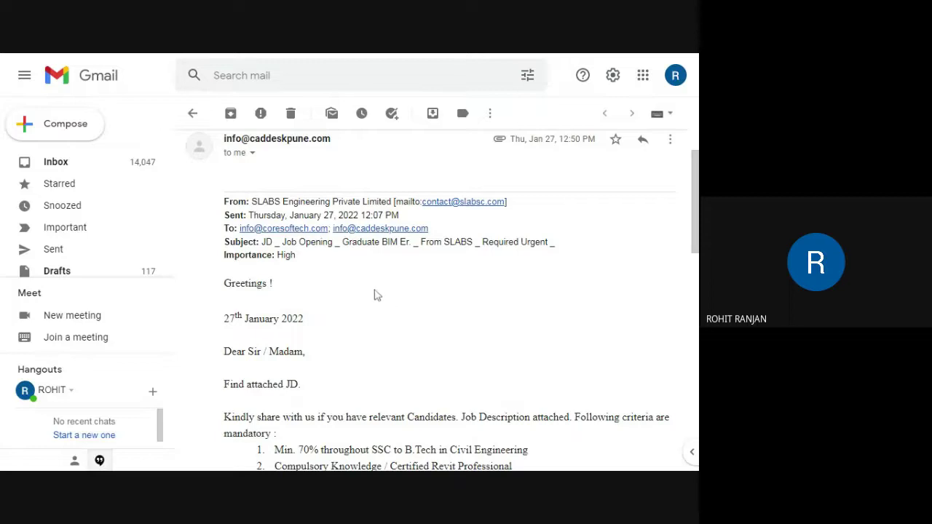
scroll(356, 333, "down", 5)
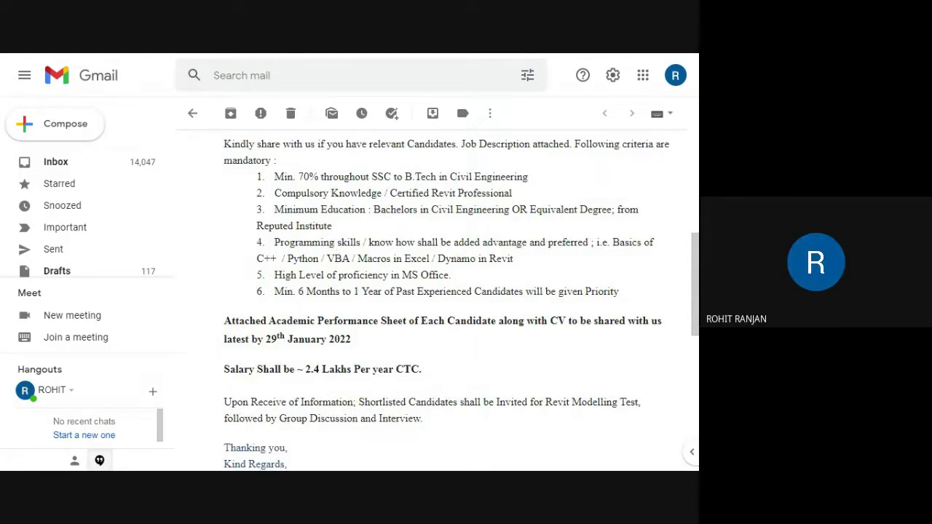
scroll(416, 209, "up", 1)
left_click_drag(396, 245, 580, 255)
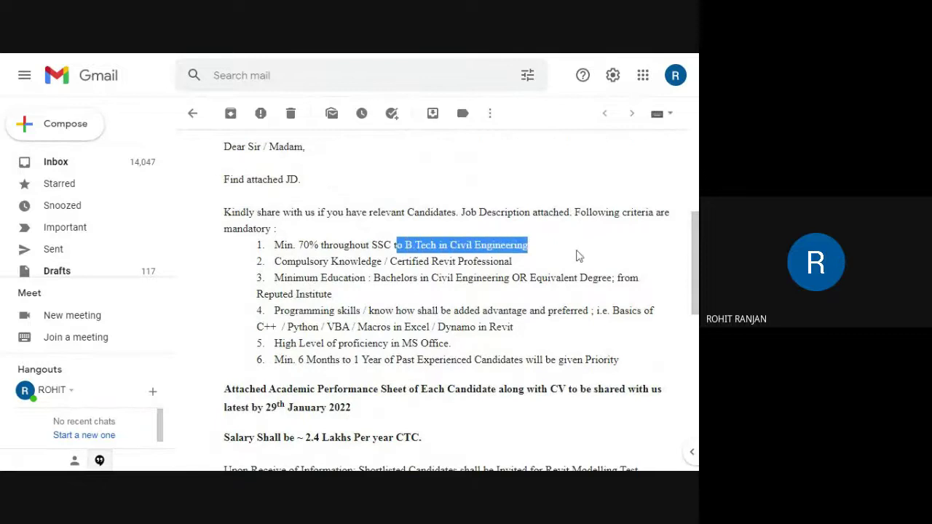
left_click(580, 254)
scroll(364, 237, "down", 3)
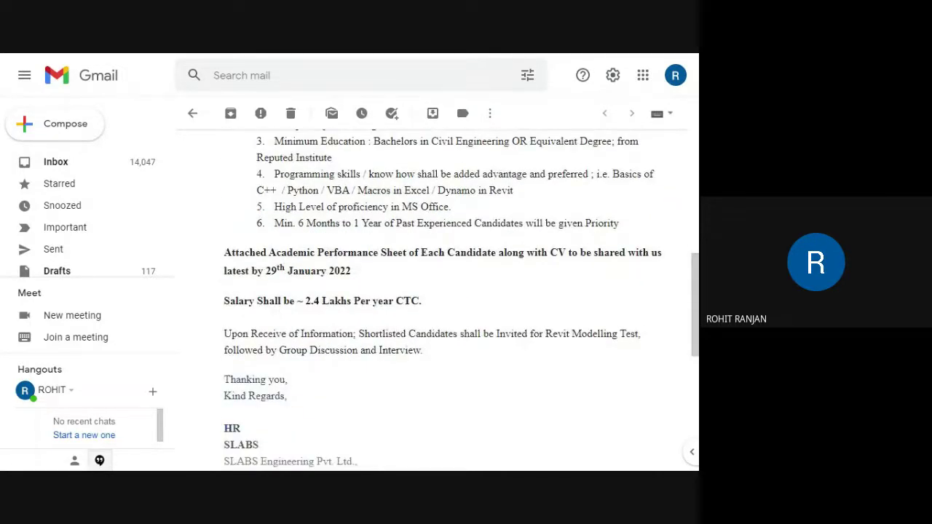
left_click_drag(356, 190, 431, 191)
left_click(436, 238)
scroll(320, 312, "down", 2)
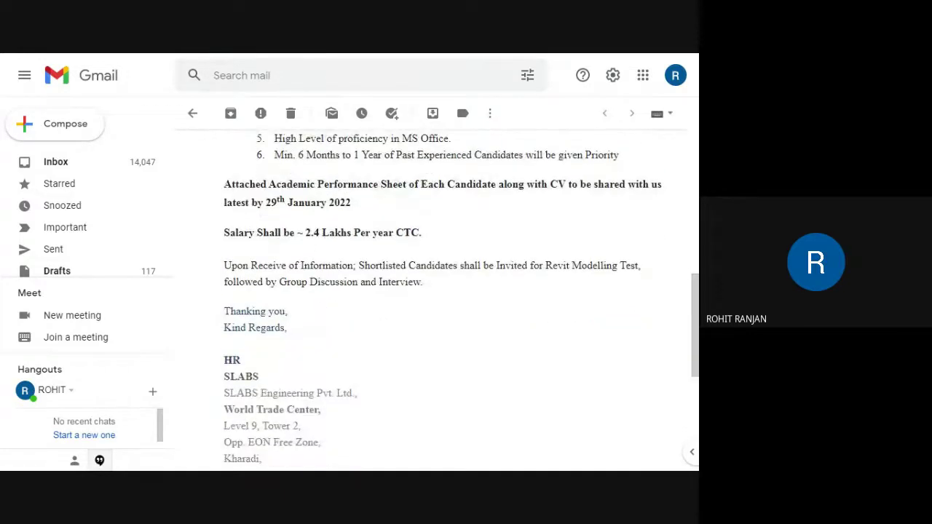
left_click_drag(306, 233, 467, 242)
left_click(475, 243)
scroll(443, 282, "up", 7)
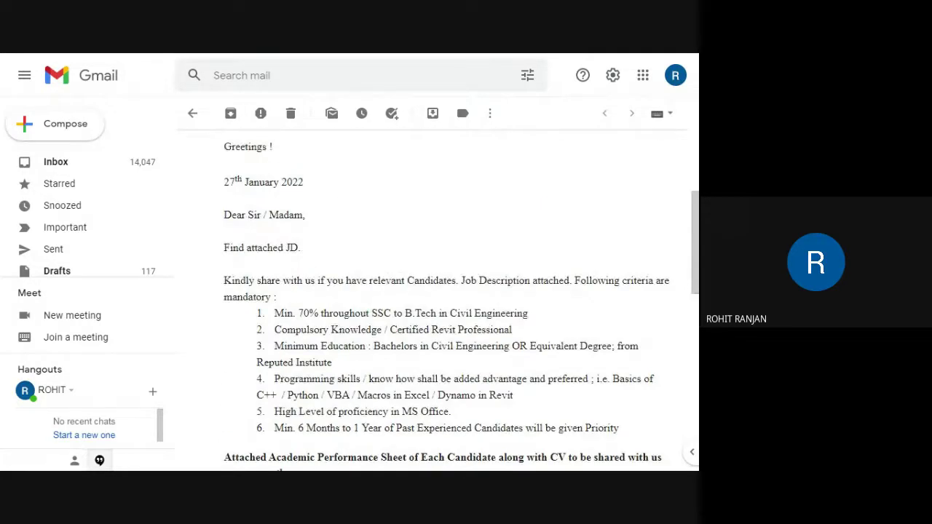
scroll(440, 281, "up", 4)
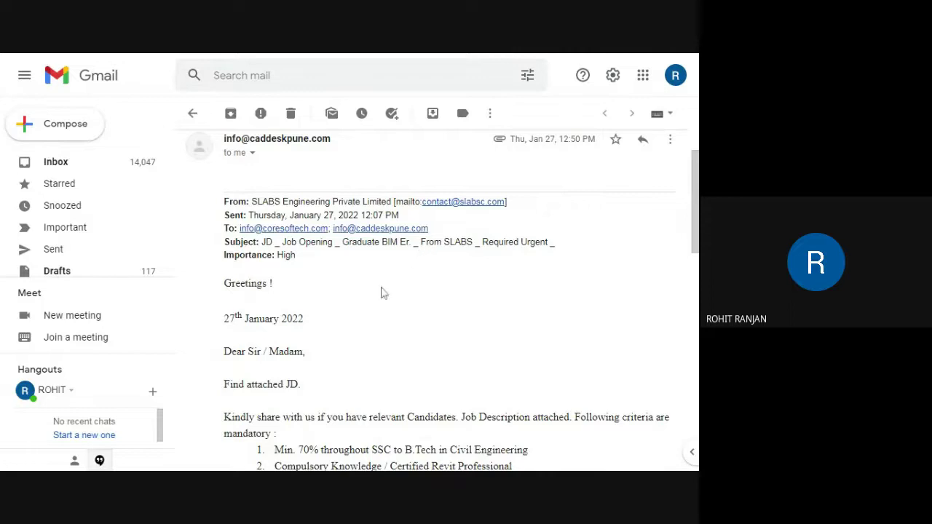
scroll(381, 291, "down", 15)
scroll(314, 235, "up", 1)
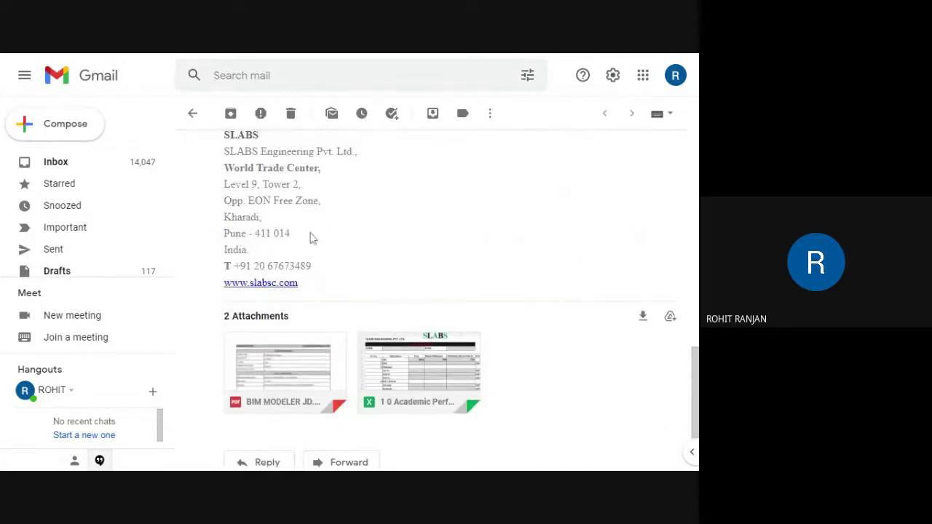
scroll(314, 237, "up", 1)
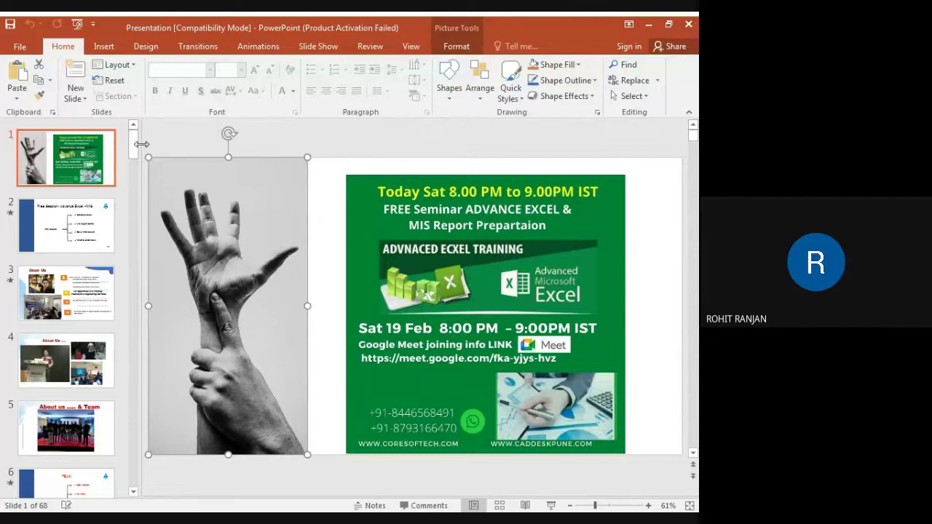
Run the seminar slide show from the beginning, then end it on slide 2.
left_click(313, 46)
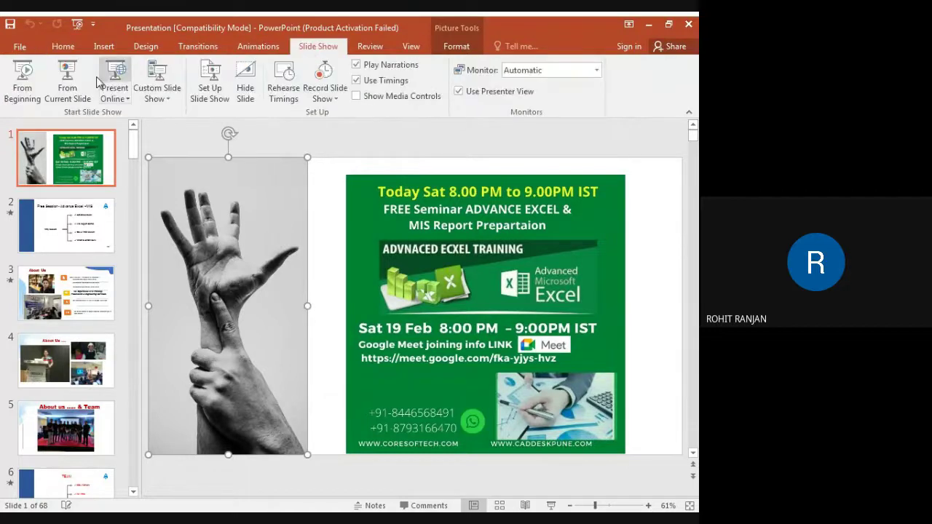
left_click(23, 88)
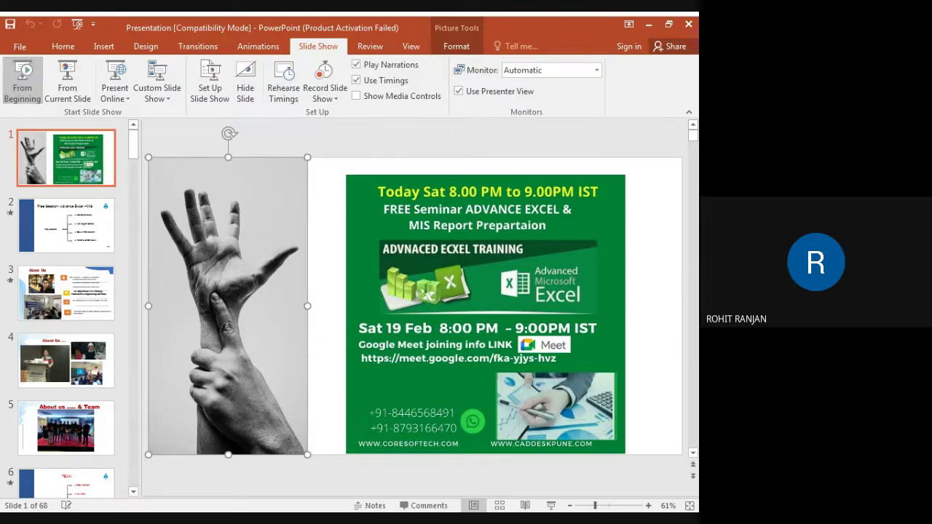
key("Escape")
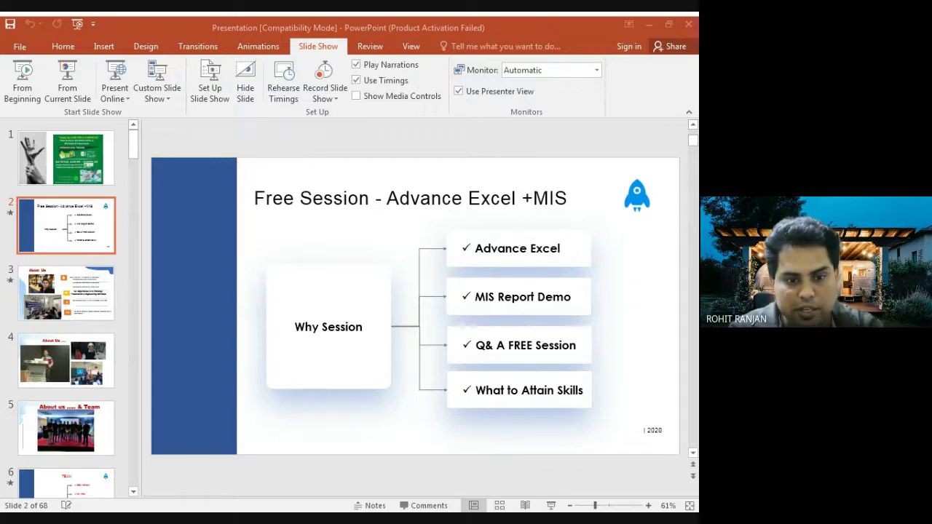
Select slide 2 and start the slide show from the current slide.
left_click(214, 430)
key("Up")
key("Down")
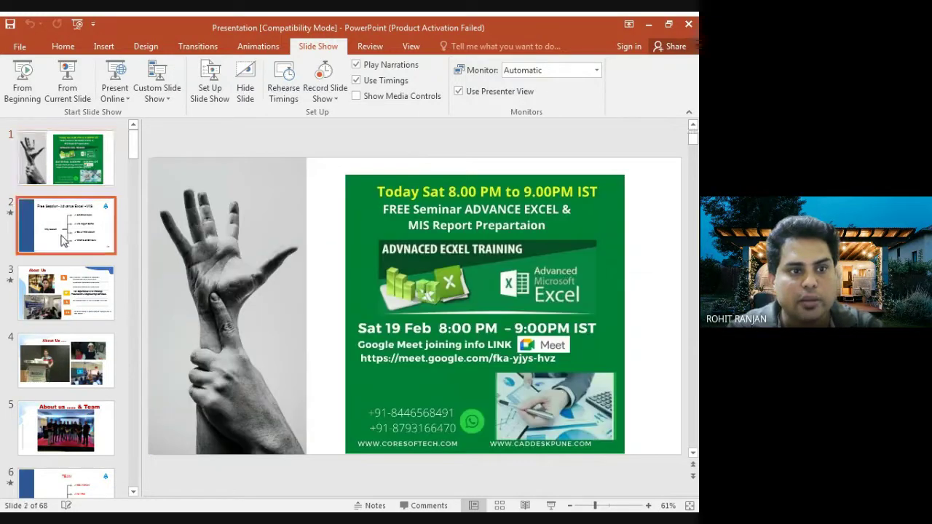
left_click(67, 80)
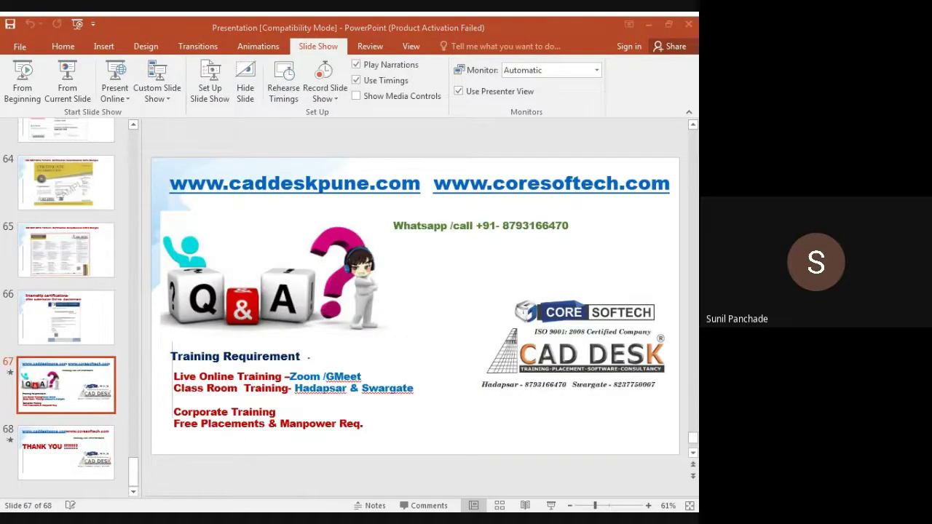
left_click(85, 399)
key("Up")
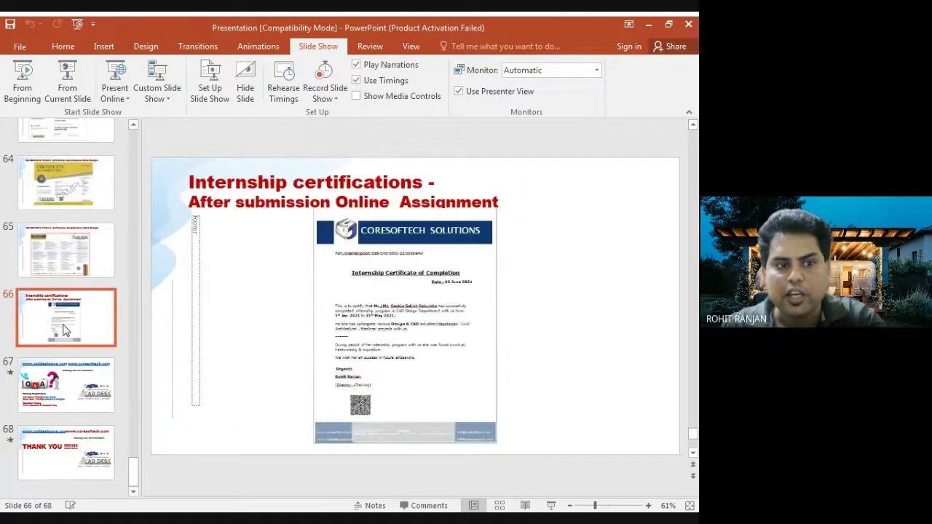
key("Down")
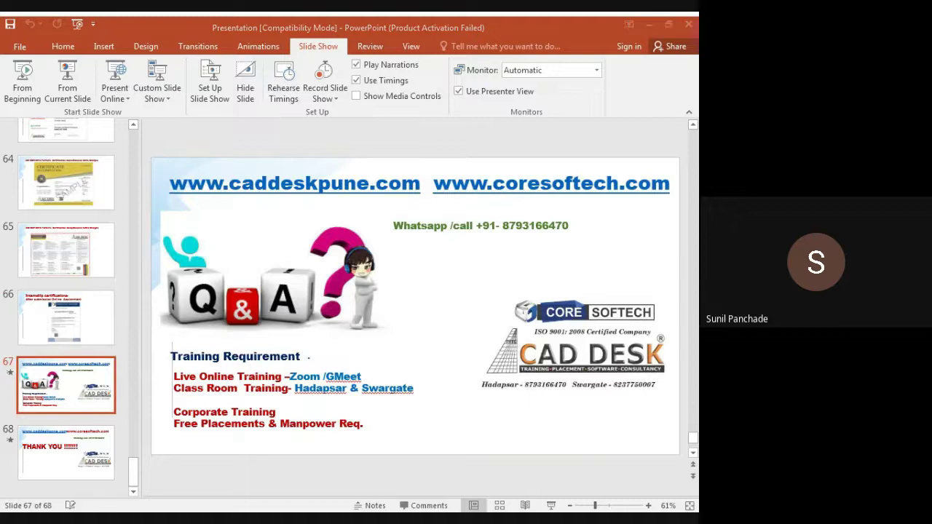